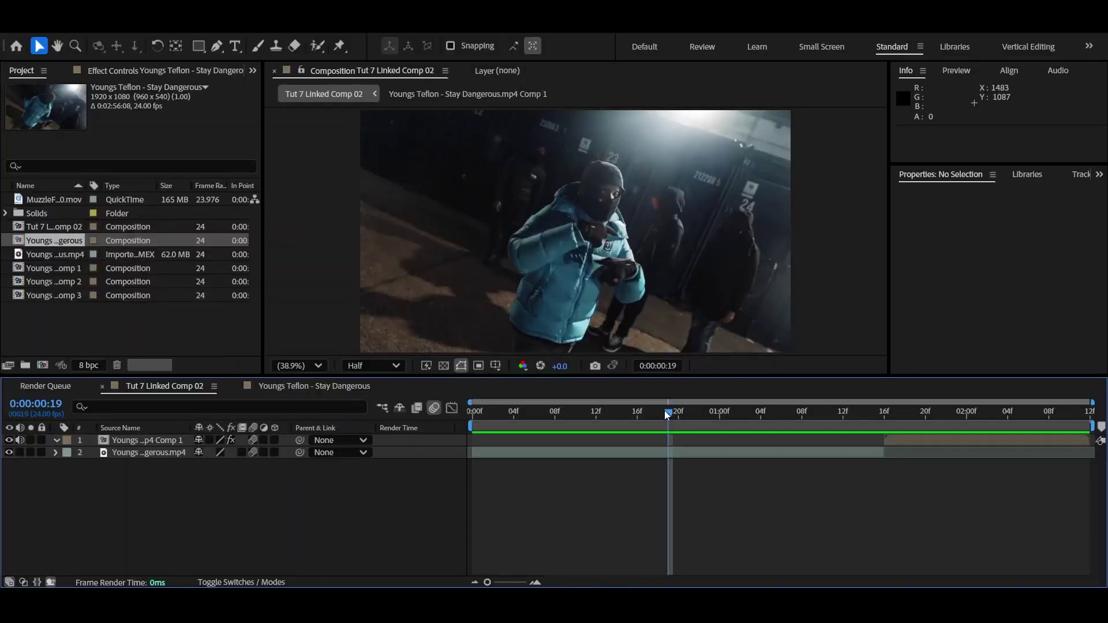
Scrub the footage and park the playhead at the precomp layer's in point, 0:00:01:16
left_click_drag(667, 414, 987, 415)
right_click(916, 442)
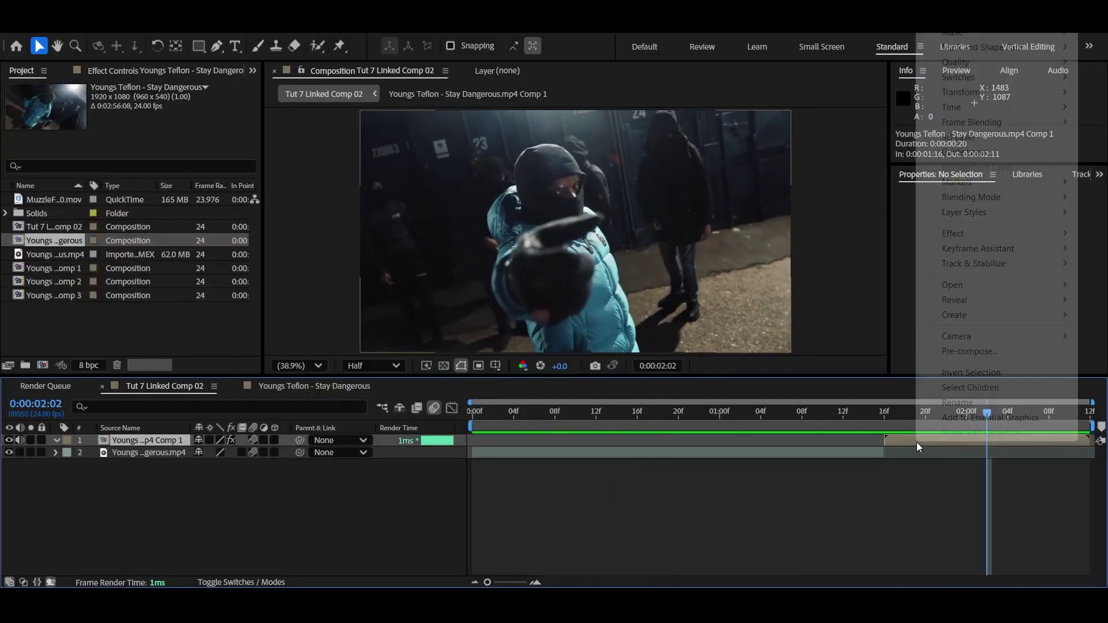
mouse_move(964, 107)
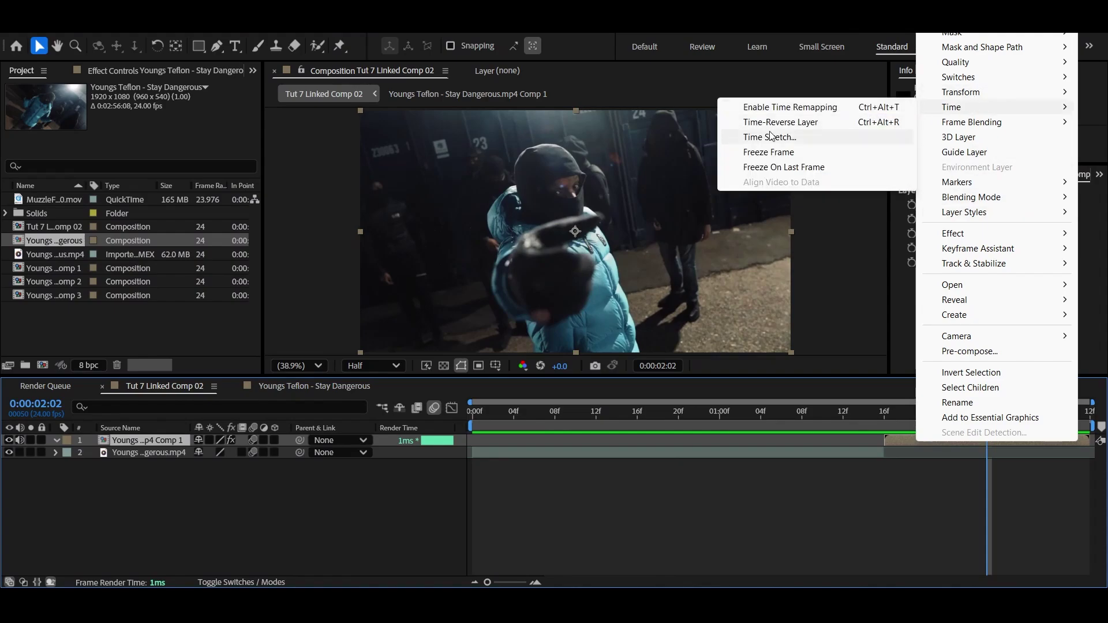
left_click(888, 409)
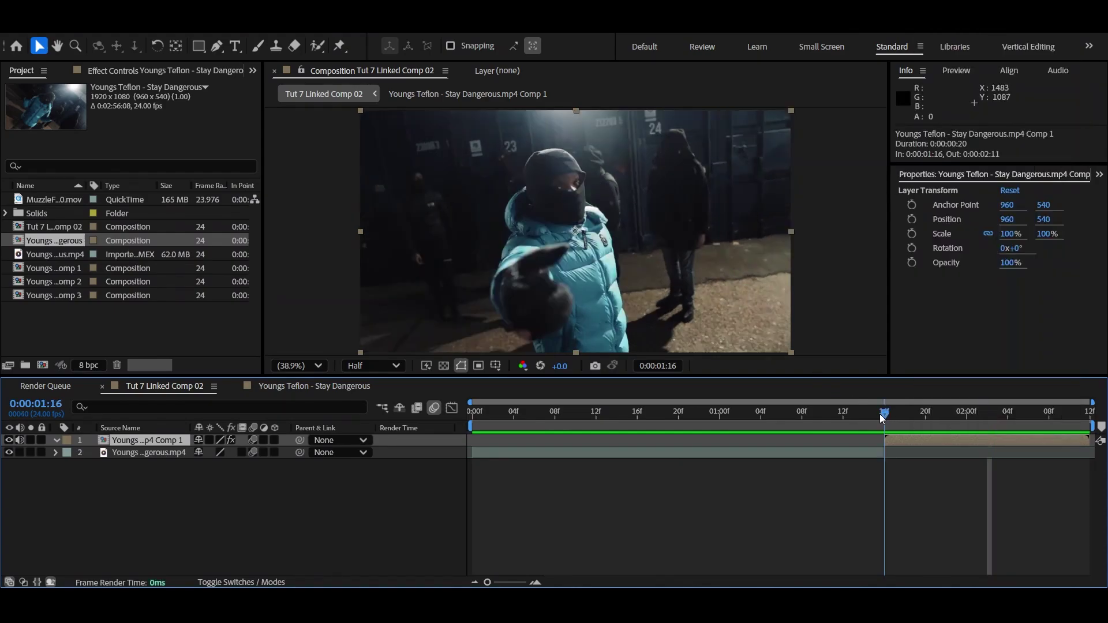
left_click_drag(879, 413, 823, 398)
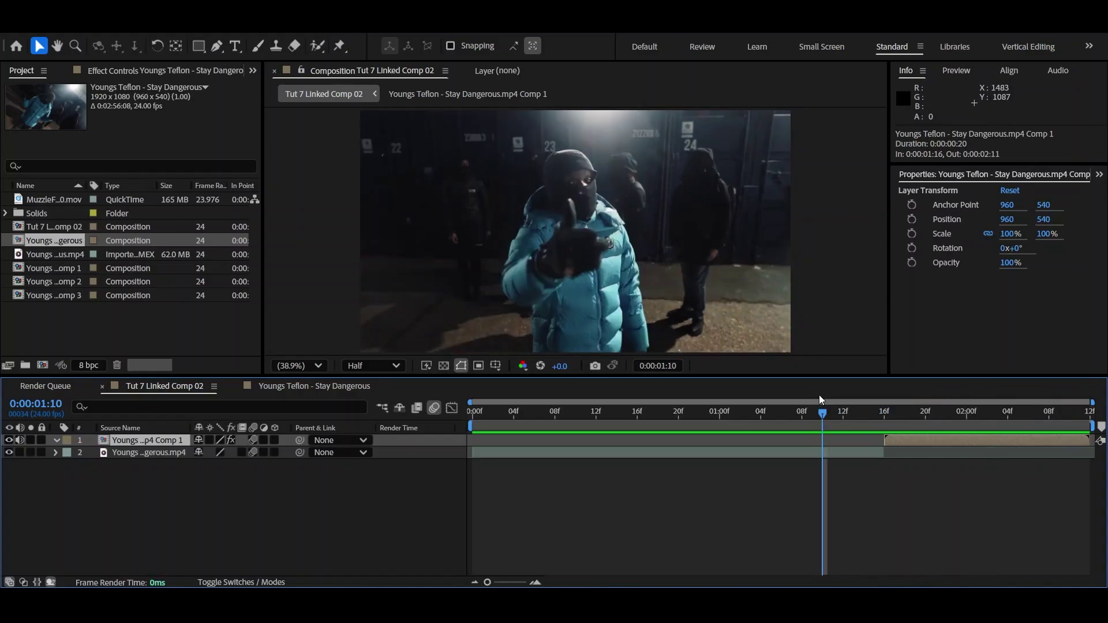
key("i")
left_click(928, 462)
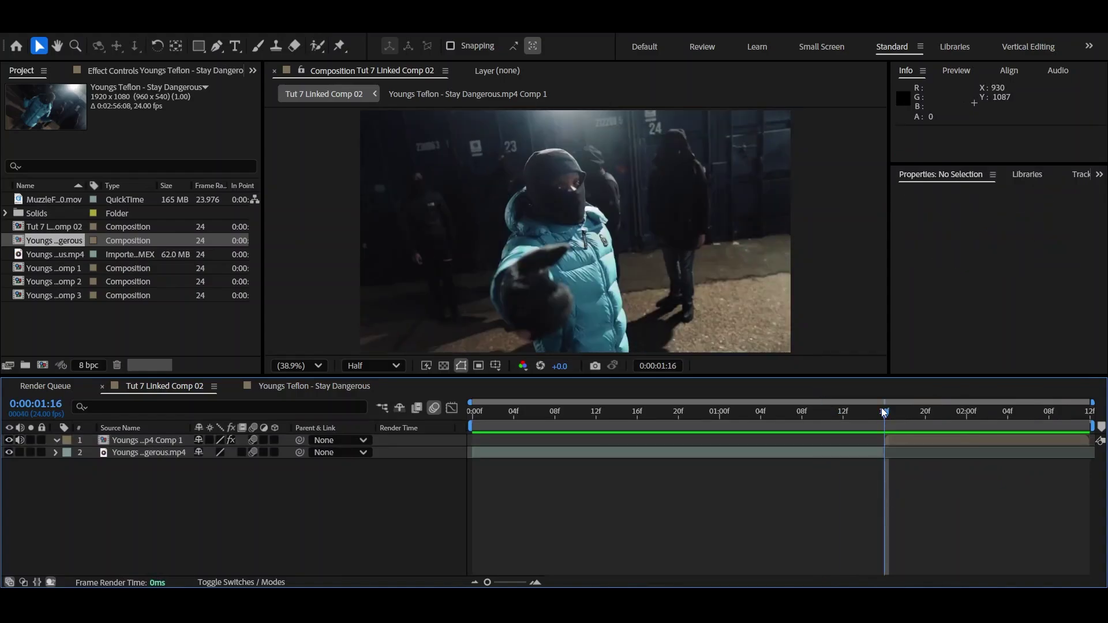
mouse_move(881, 407)
left_mouse_down()
mouse_move(827, 404)
mouse_move(971, 386)
mouse_move(880, 393)
left_mouse_up()
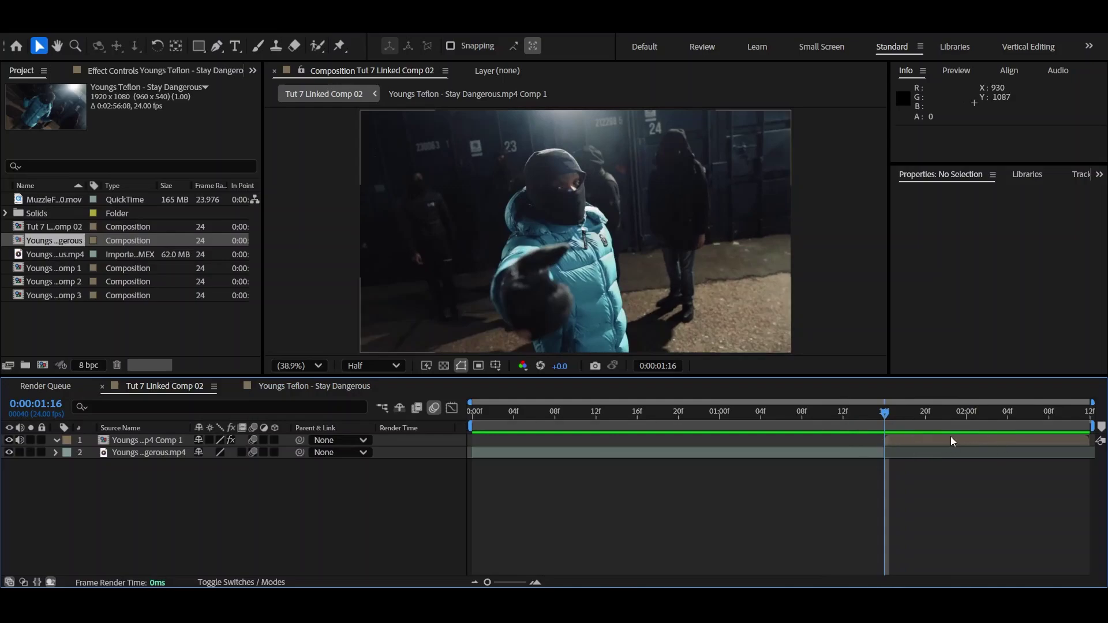
Add a black solid, split it at 1:16 and delete the piece before the split
right_click(433, 442)
mouse_move(468, 272)
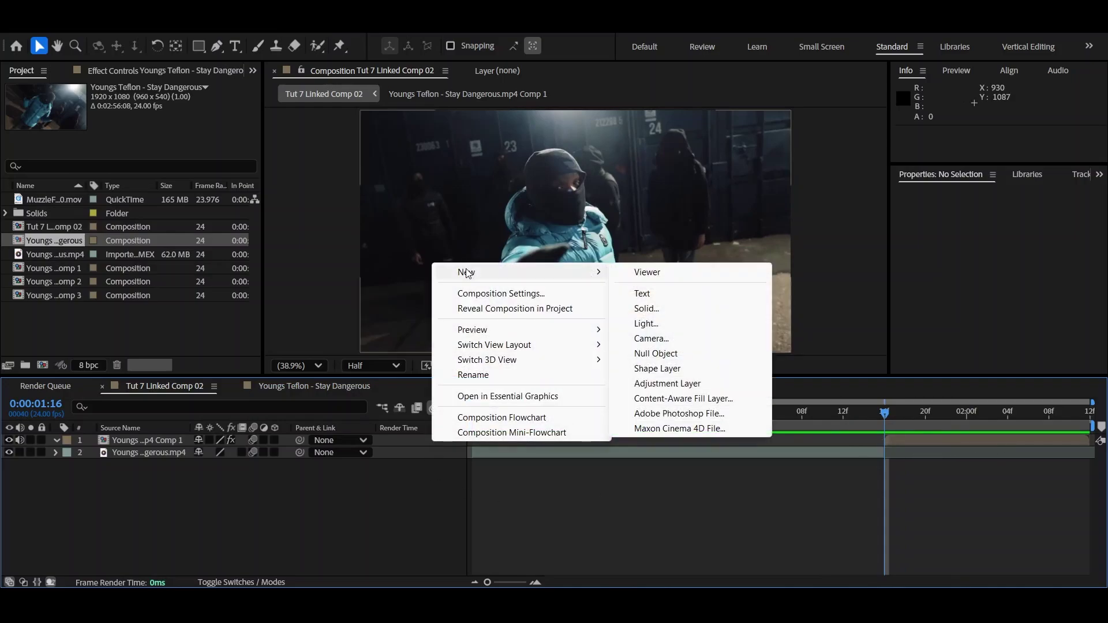
left_click(656, 315)
left_click(651, 439)
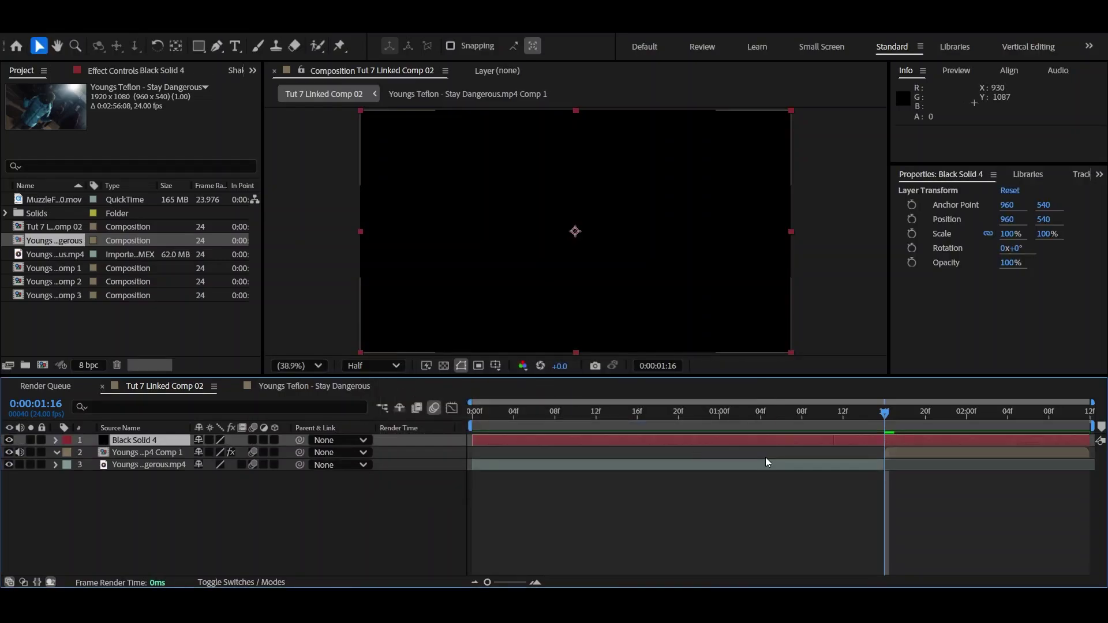
key("ctrl+shift+d")
left_click(766, 457)
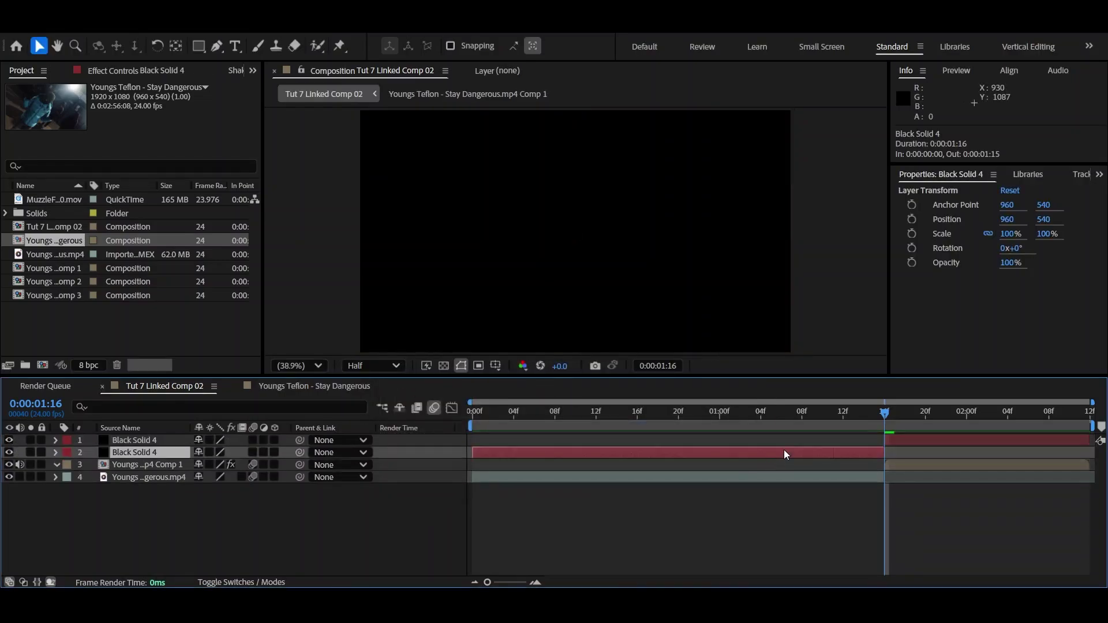
key("Delete")
Apply the Element effect to the remaining black solid via quick effect search
left_click(926, 441)
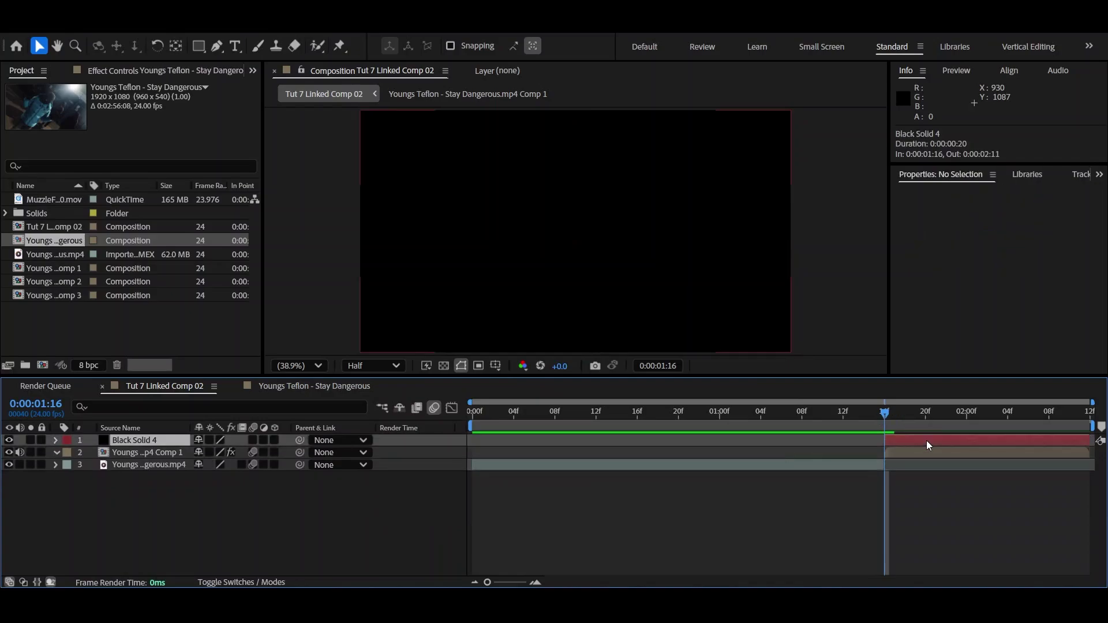
key("ctrl+space")
type("elem")
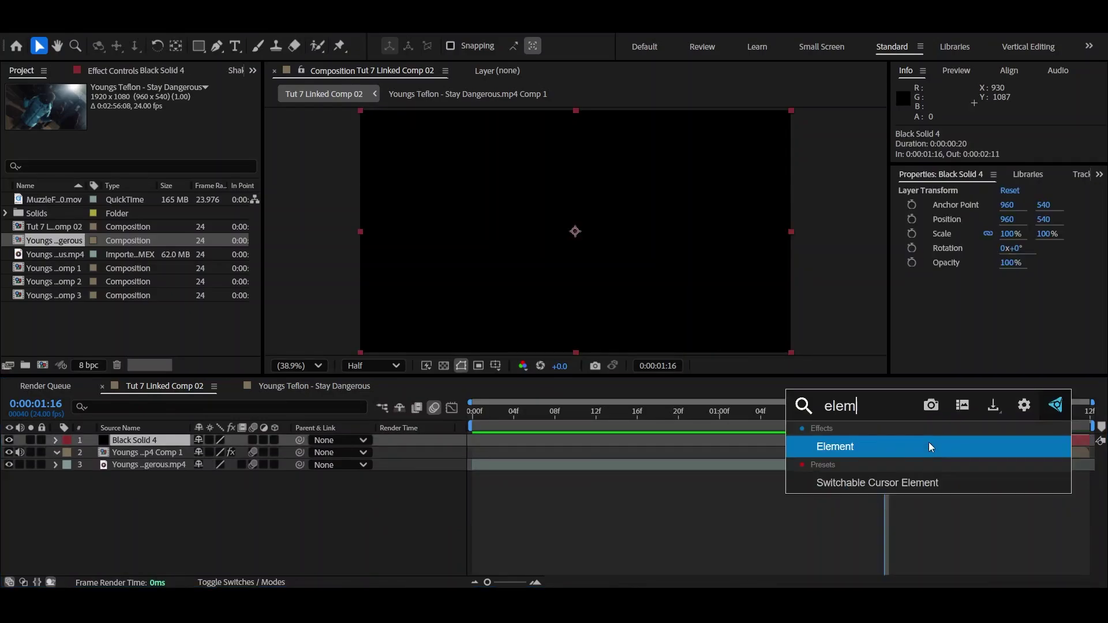
key("Return")
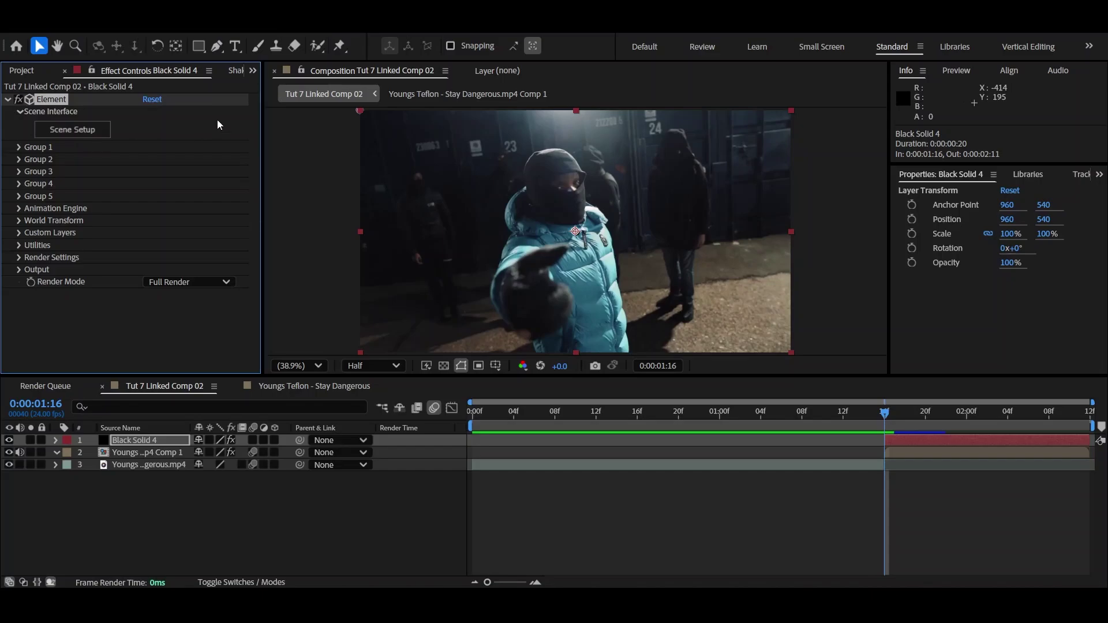
Import 9mm Luger.obj into the Element 3D scene and enable Normalize Size
left_click(59, 131)
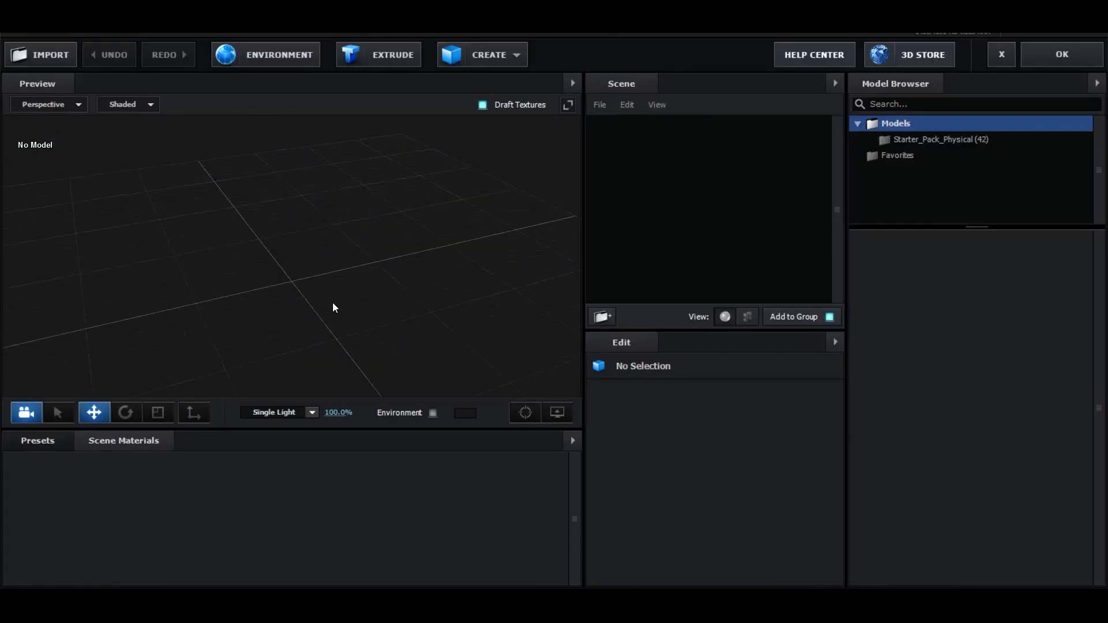
left_click(46, 53)
double_click(58, 87)
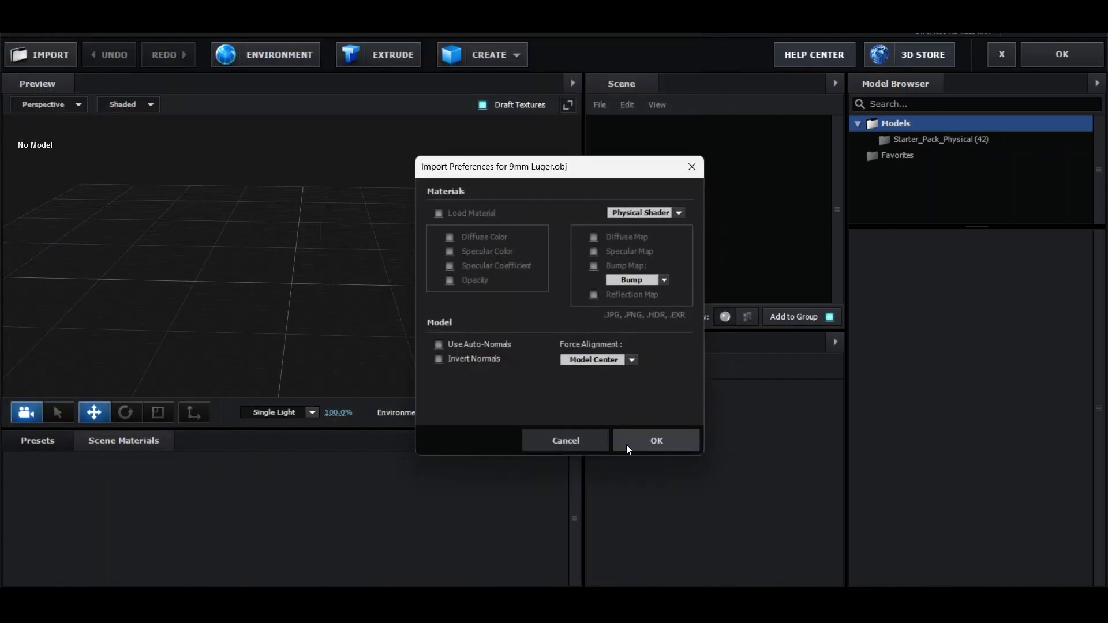
left_click(628, 447)
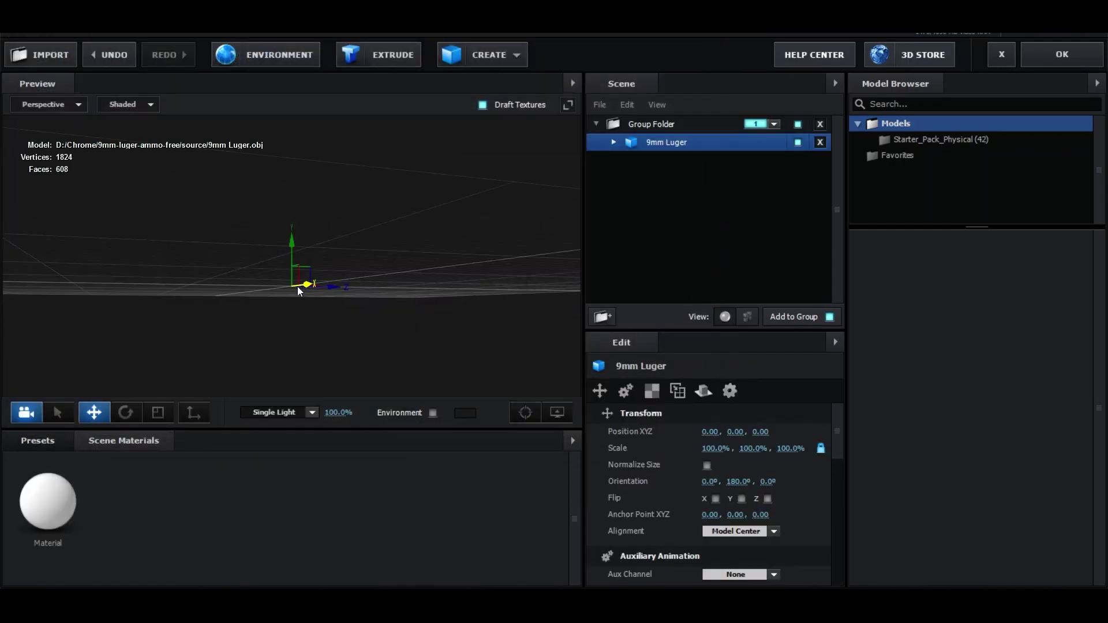
left_click(707, 465)
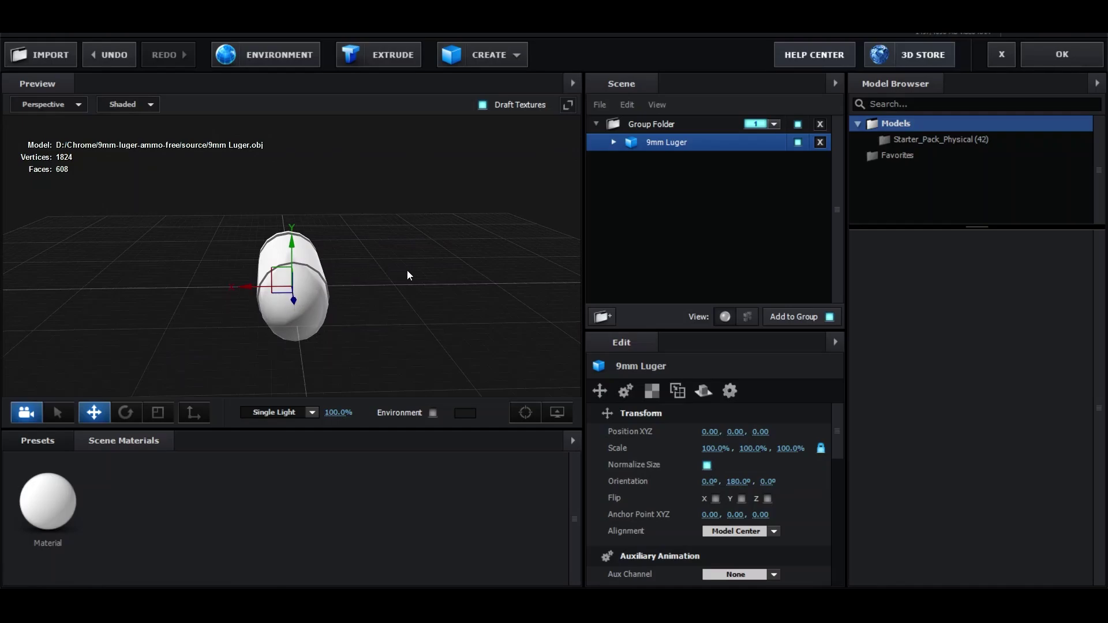
Drag the bullet material preset onto the Luger model and browse the Physical presets
left_click(52, 454)
left_click_drag(207, 524, 330, 297)
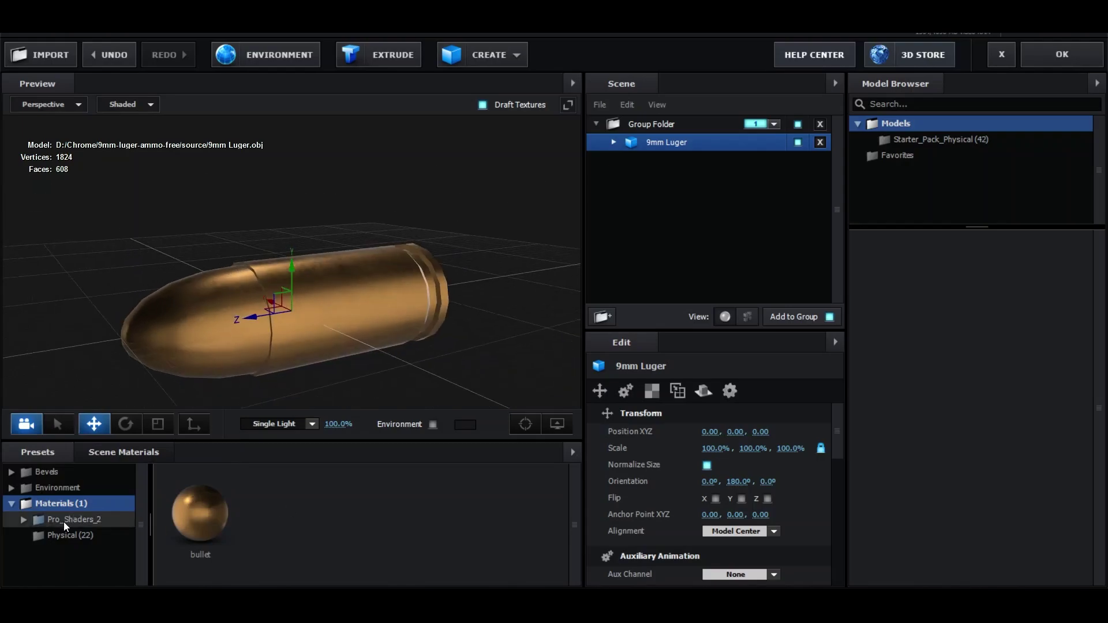
left_click(72, 535)
scroll(340, 517, "down", 1)
scroll(341, 517, "down", 2)
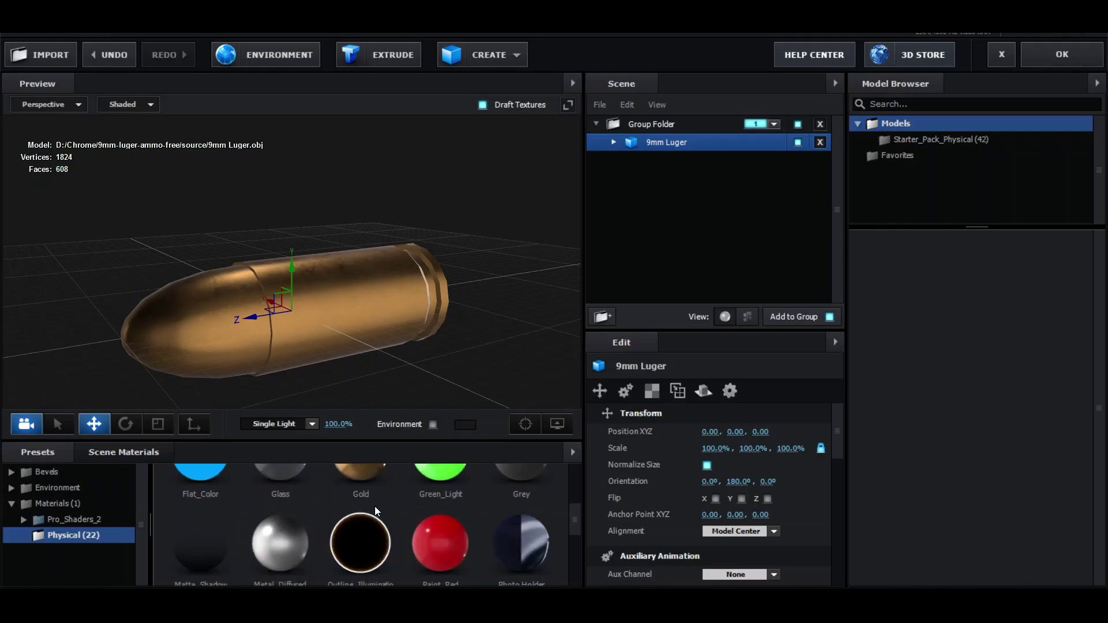
scroll(341, 517, "up", 1)
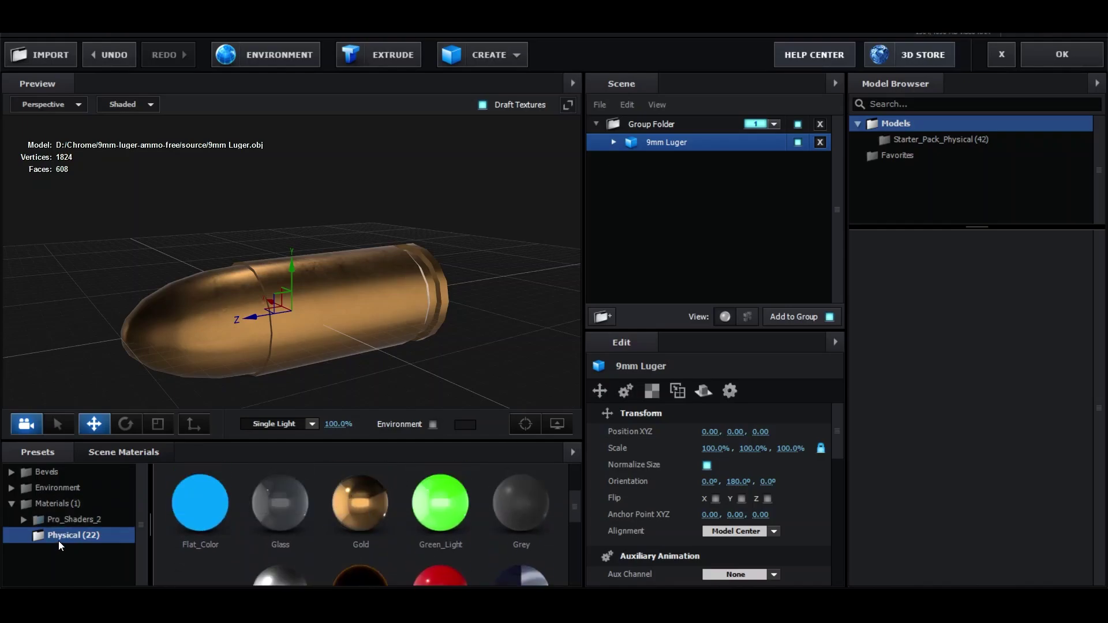
Browse the Pro_Shaders_2 and Metal material presets, then orbit to view the bullet end-on
double_click(75, 520)
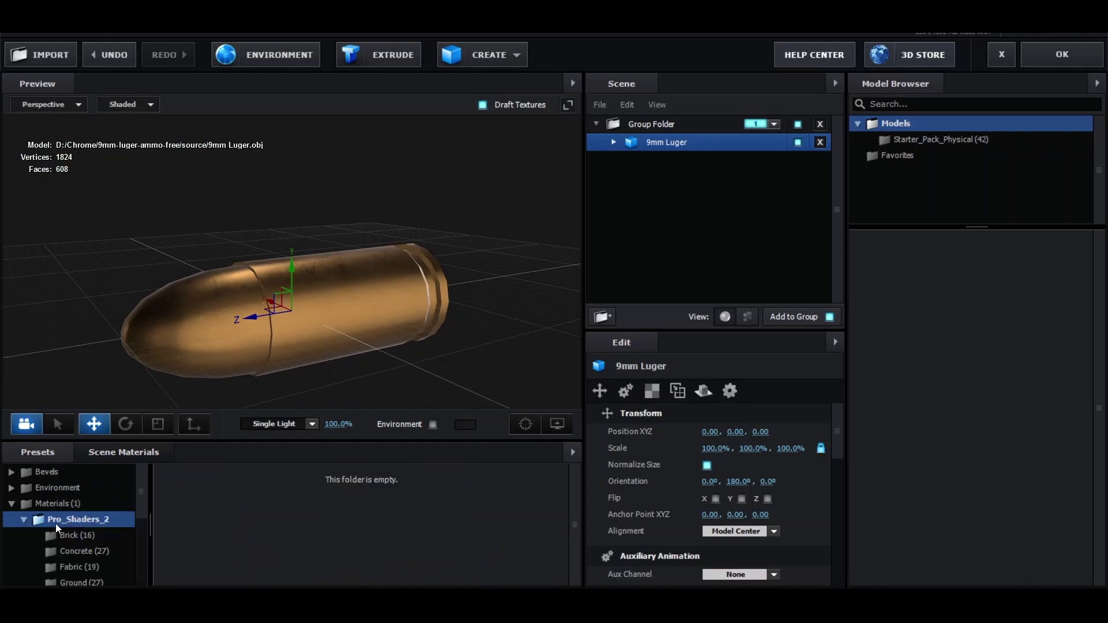
scroll(90, 544, "down", 1)
scroll(89, 535, "down", 1)
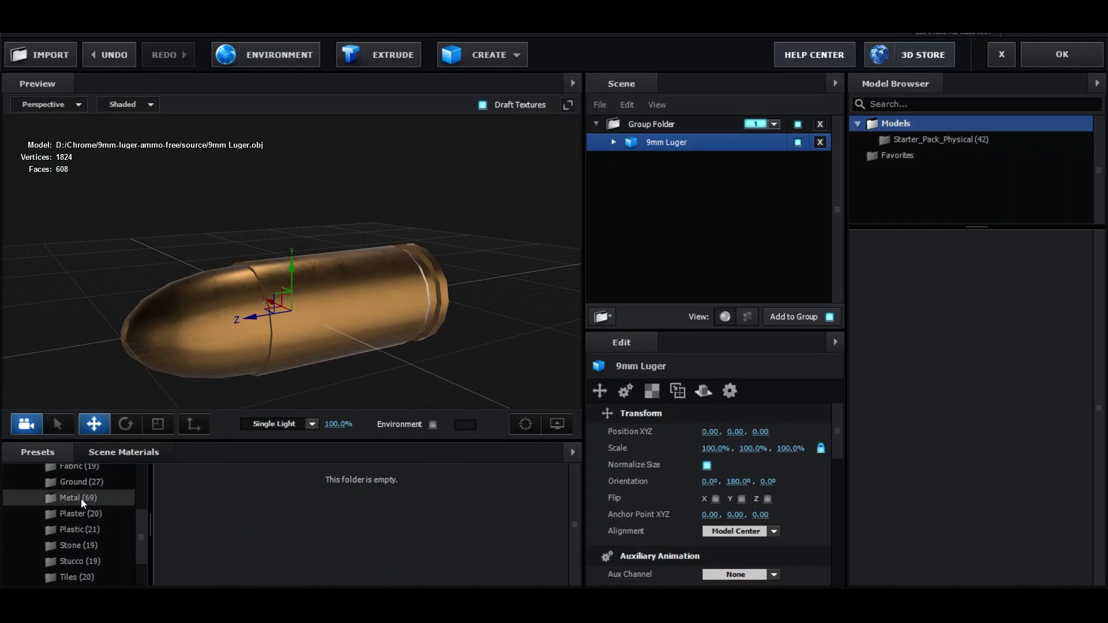
left_click(81, 498)
scroll(364, 525, "down", 1)
scroll(364, 525, "down", 4)
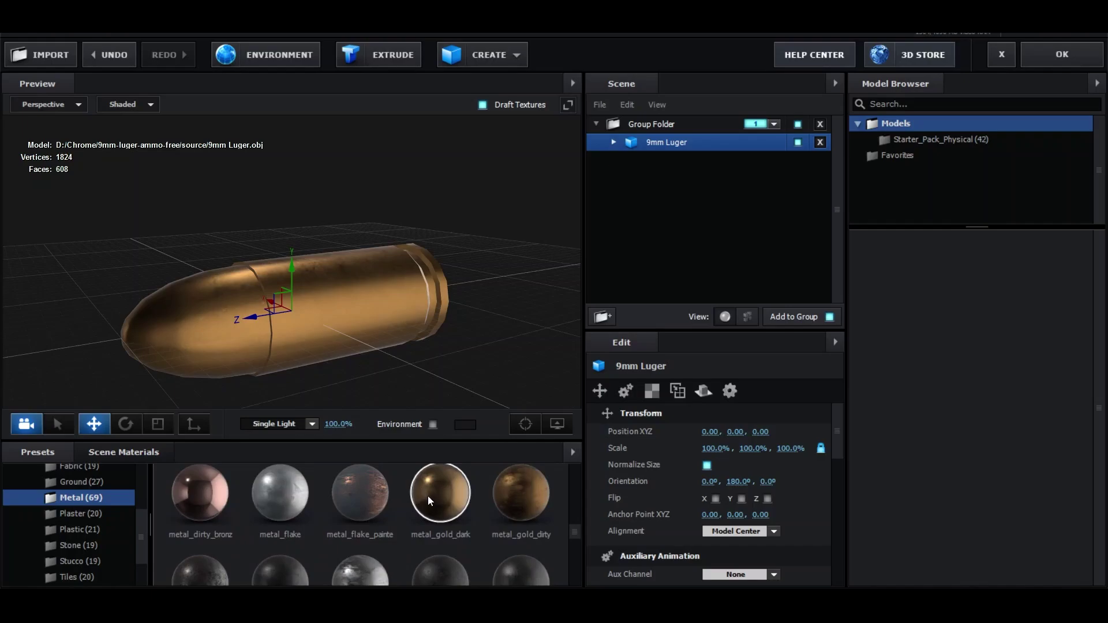
scroll(433, 501, "up", 1)
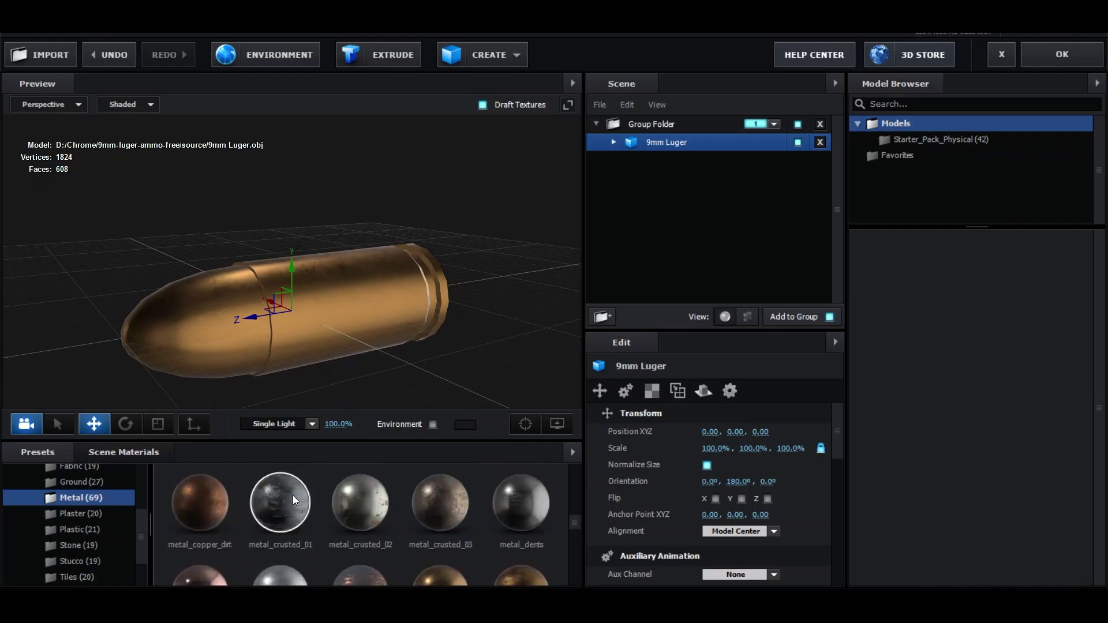
scroll(97, 500, "up", 3)
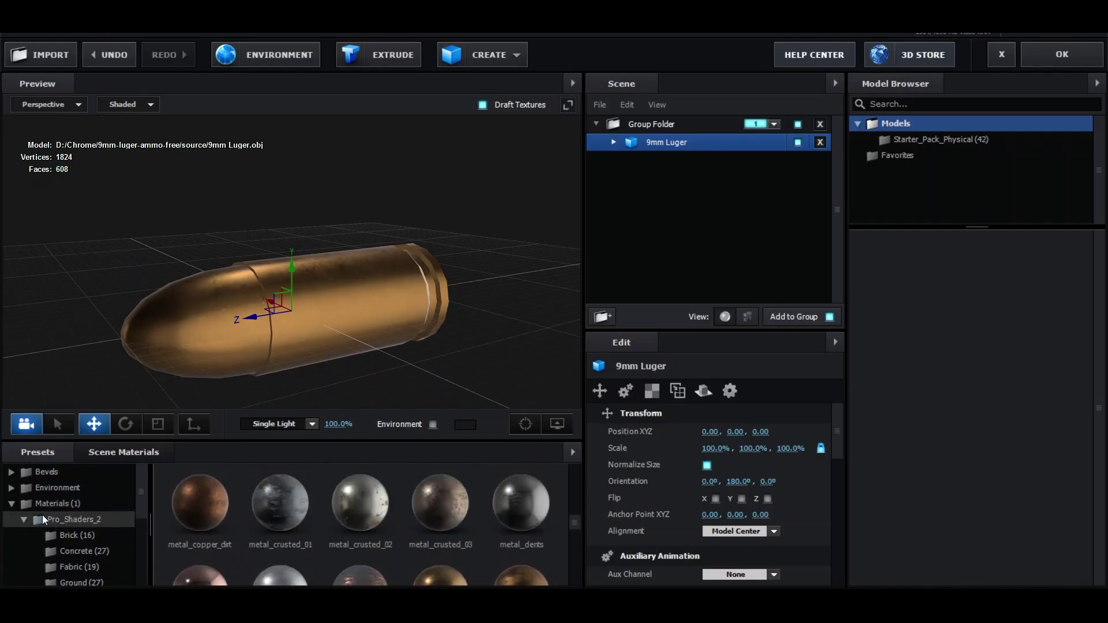
left_click(27, 523)
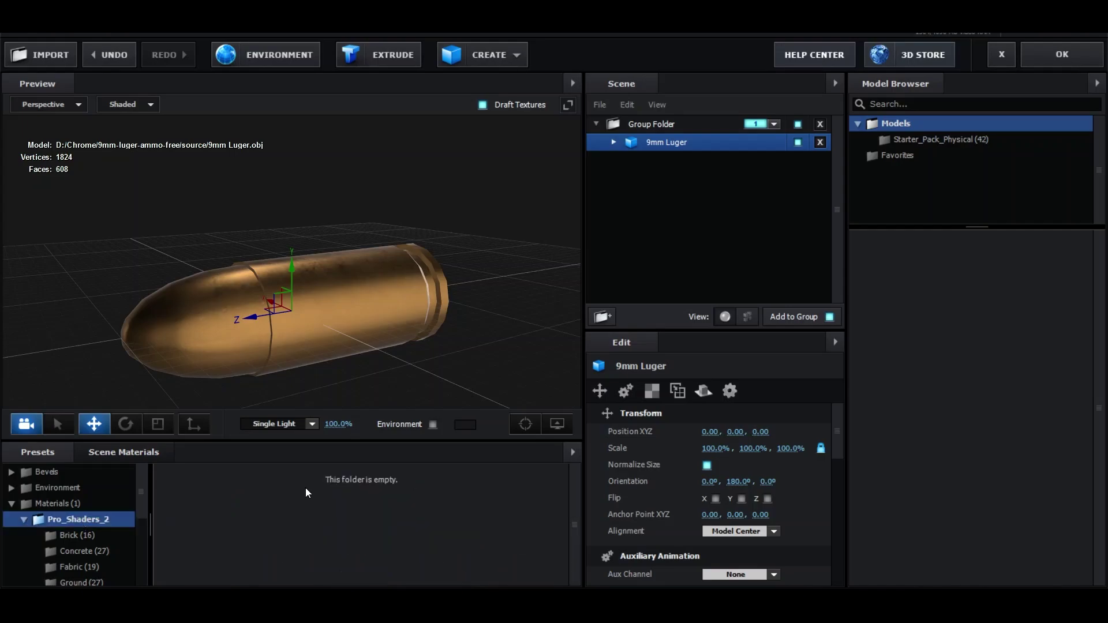
left_click_drag(356, 278, 345, 224)
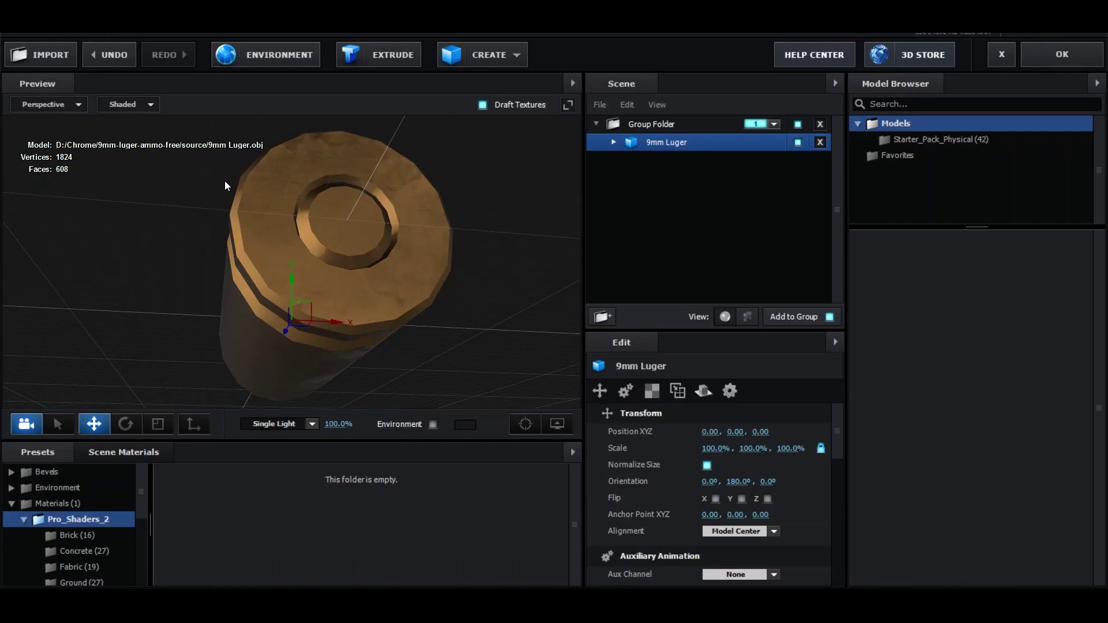
Load 9mm_Luger_Normal.png as the bullet's normal bump map and raise it to about 98%
left_click(380, 180)
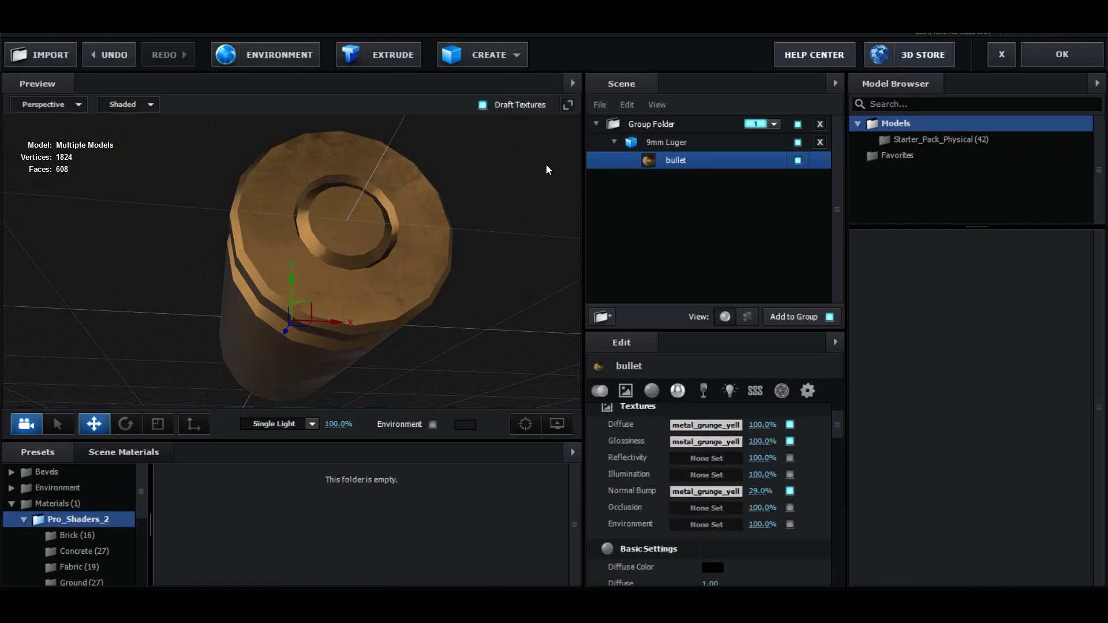
left_click(684, 493)
left_click(826, 319)
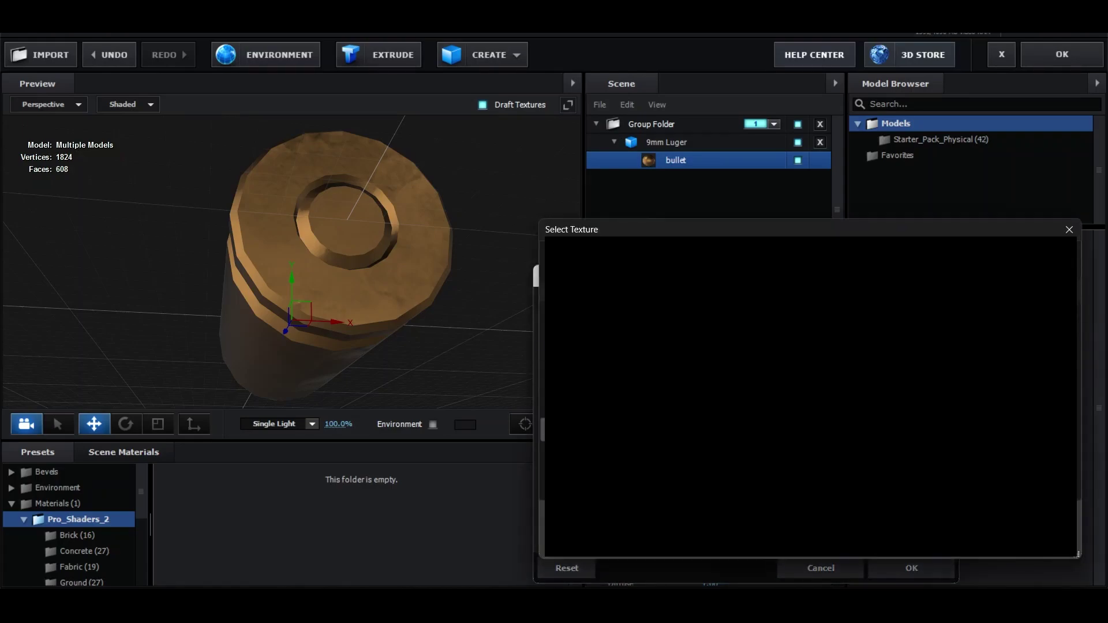
double_click(634, 364)
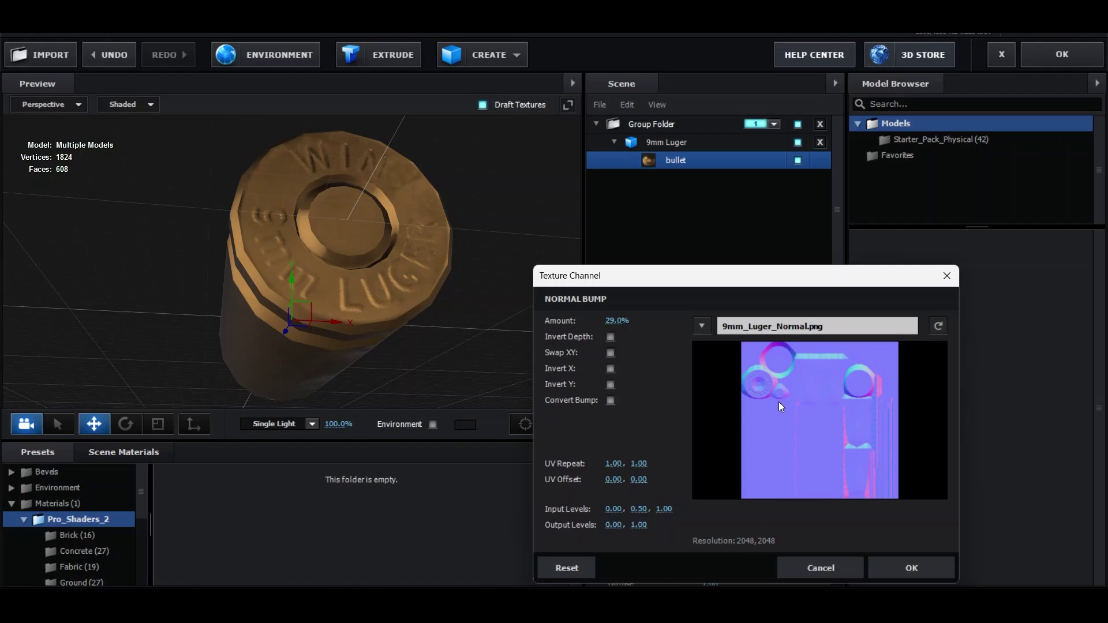
left_click(910, 569)
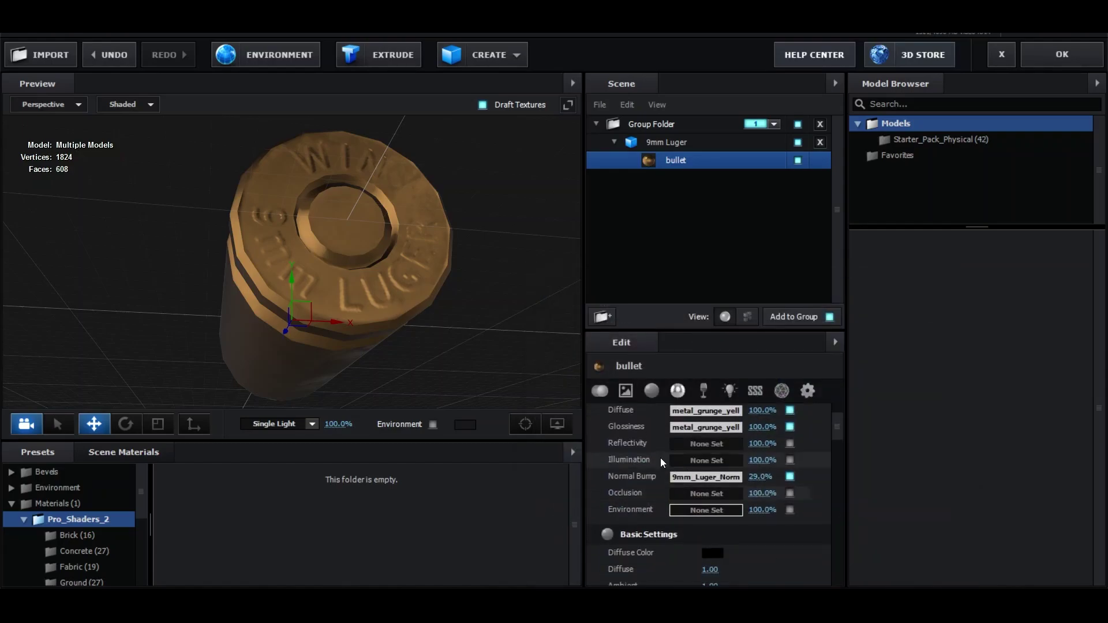
scroll(750, 456, "down", 1)
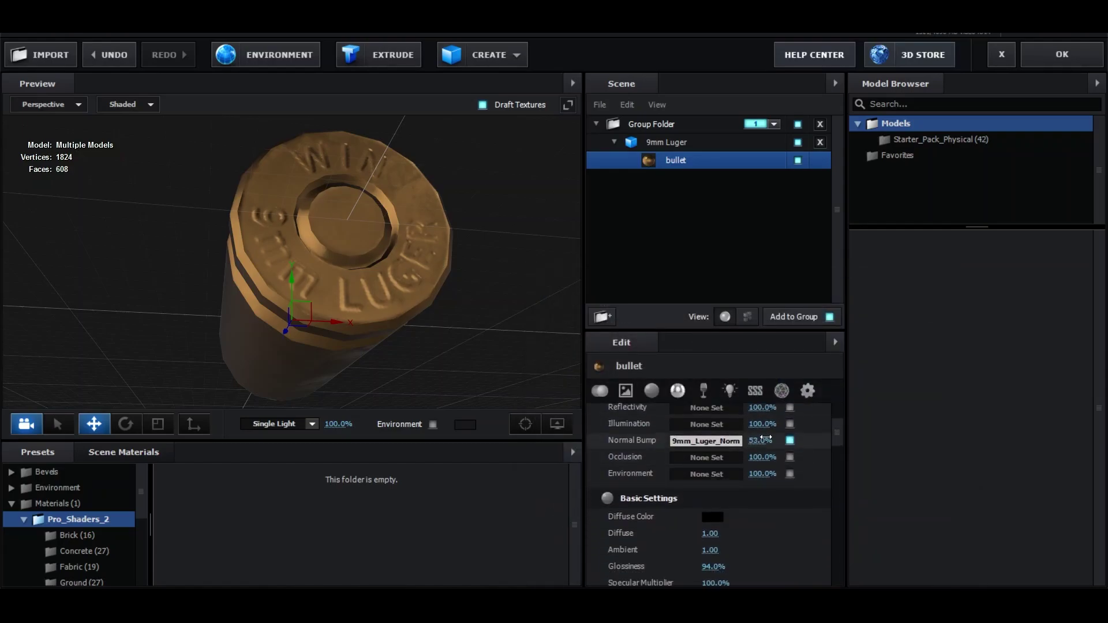
left_click_drag(766, 438, 792, 427)
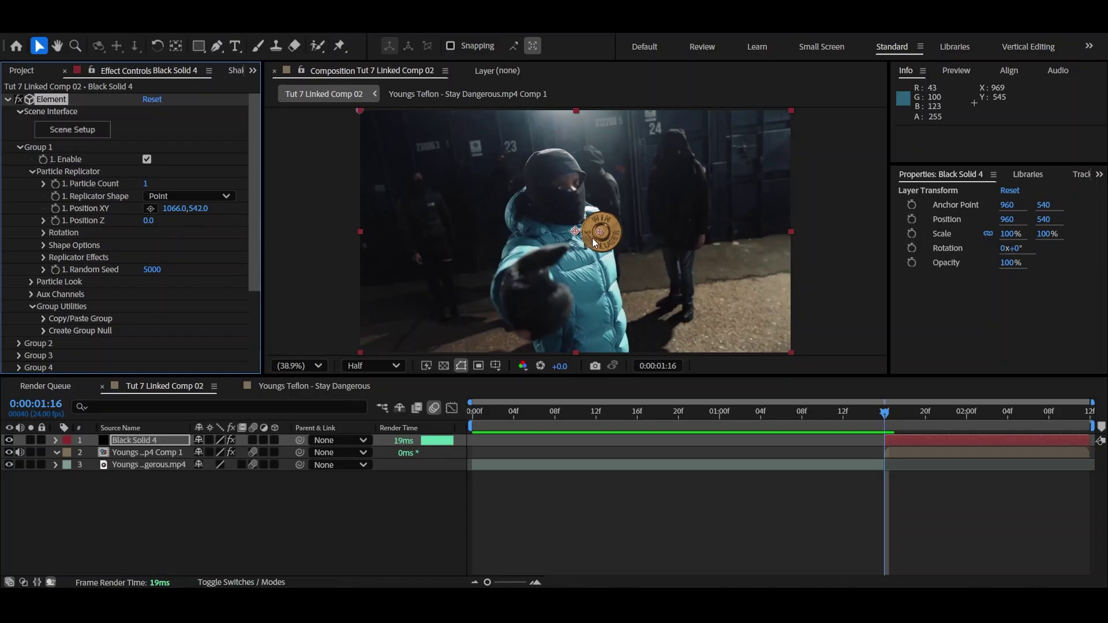
Rotate the bullet to X -1°, Y 171°, position it at 1011, 598, and preview
left_click(44, 232)
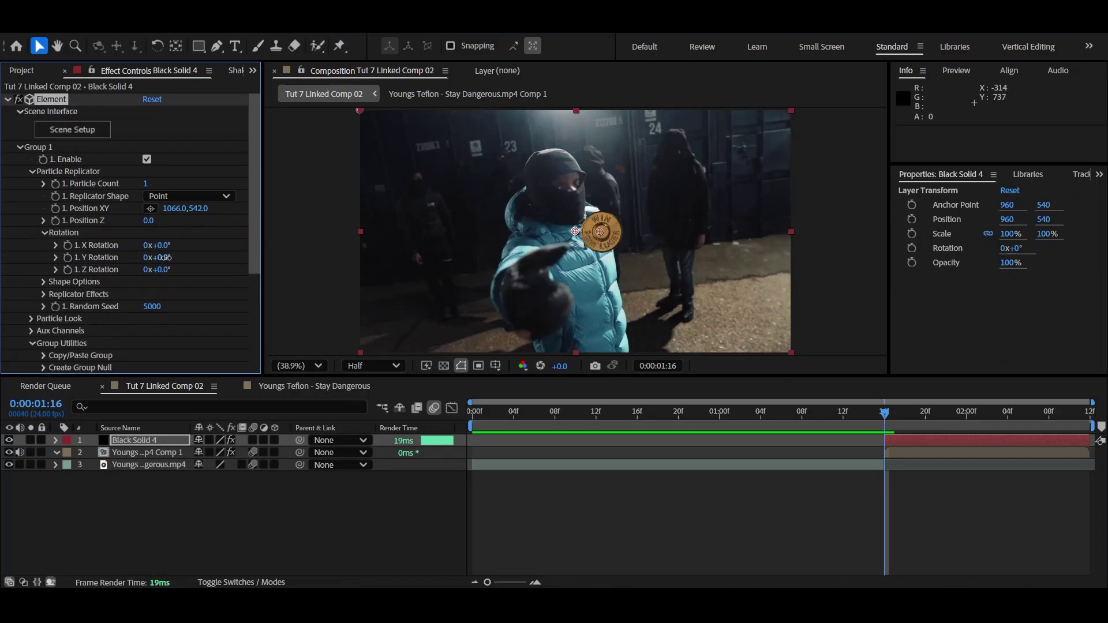
left_click_drag(164, 257, 904, 416)
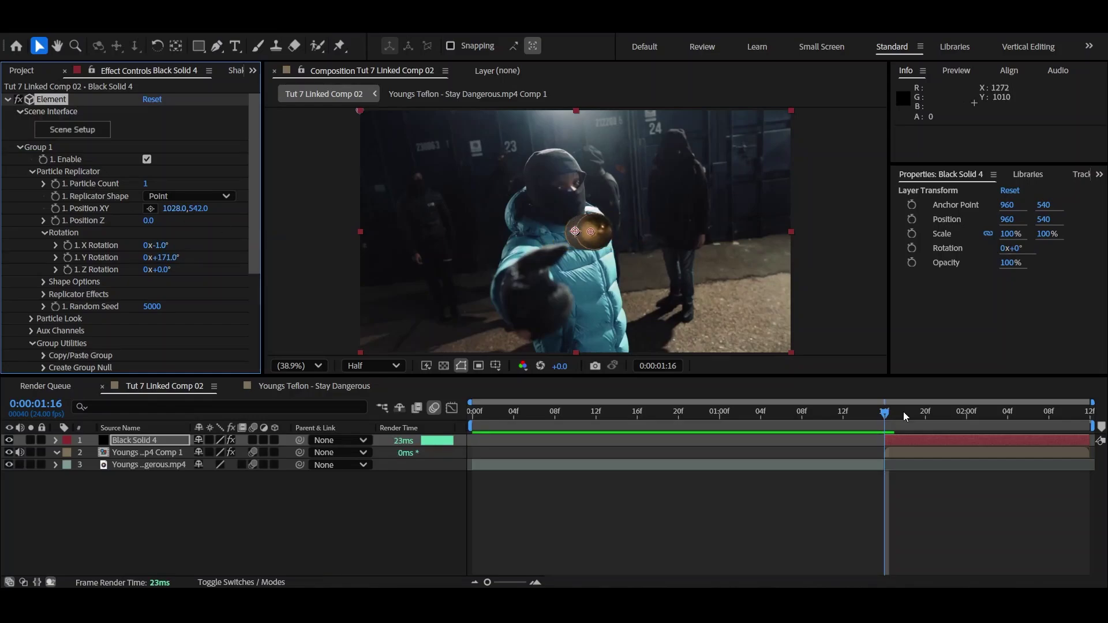
key("space")
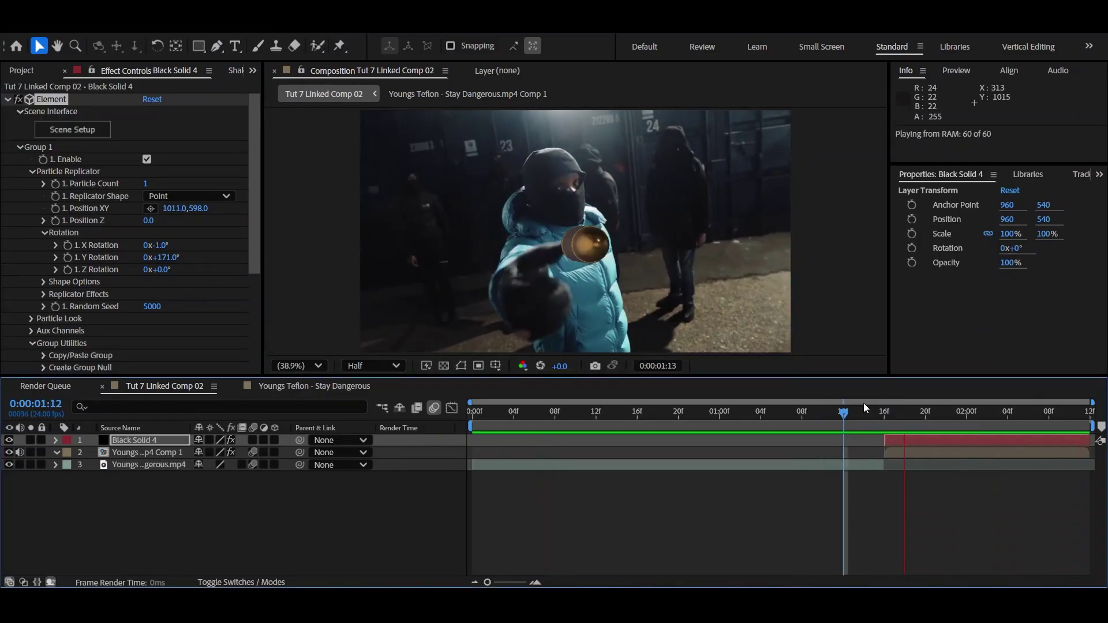
Keyframe the bullet's Position from Z 0.0 at 1:16 to -1710.0 at 2:11, then preview
left_click(884, 410)
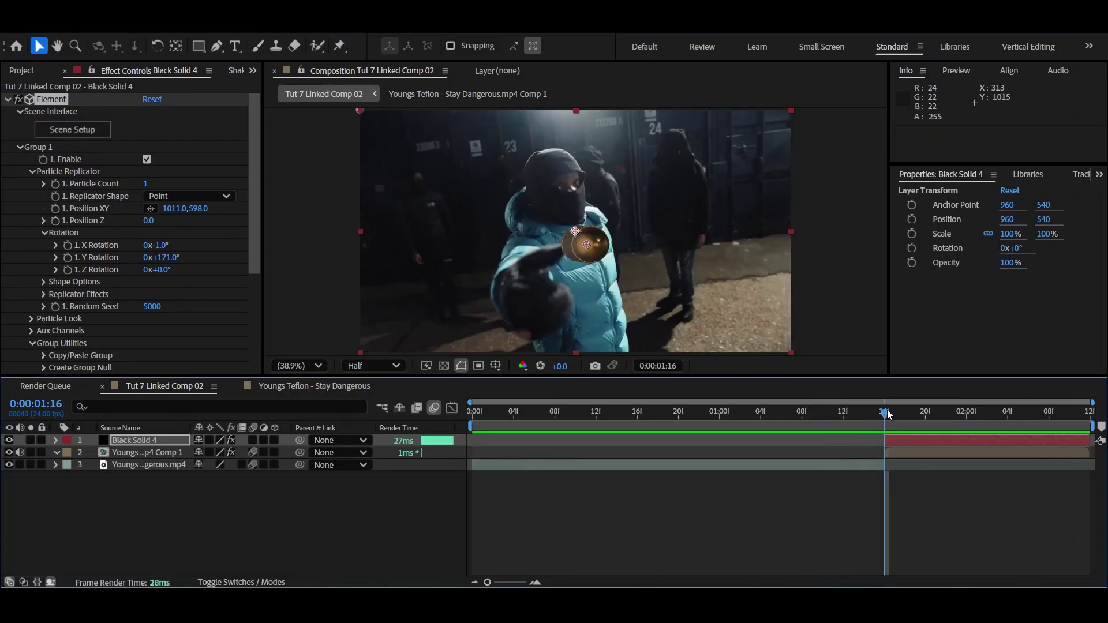
left_click(56, 214)
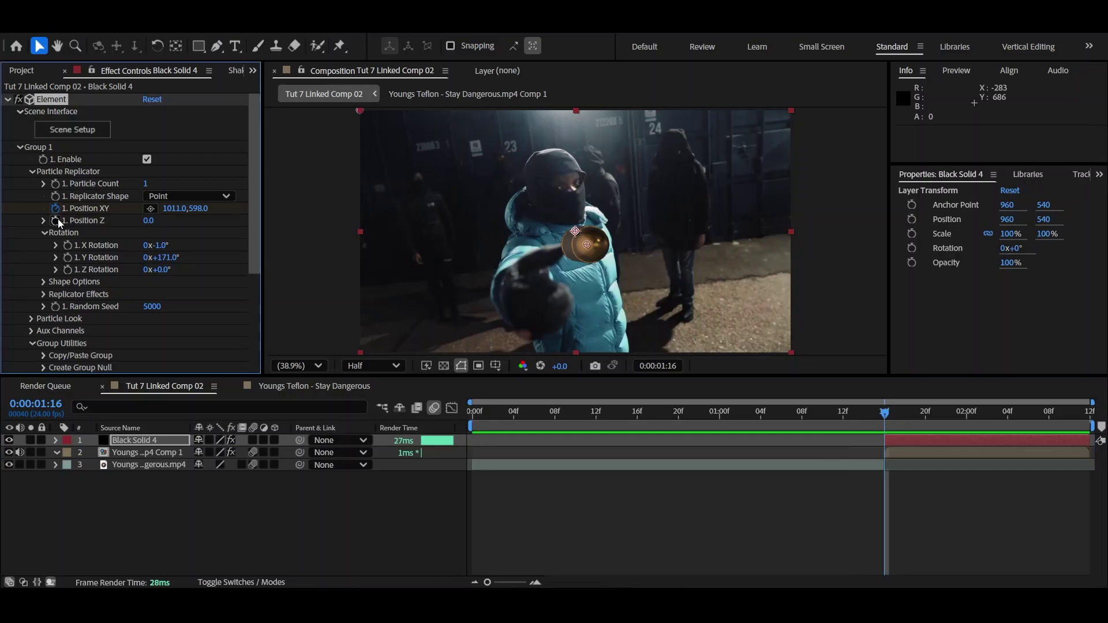
key("u")
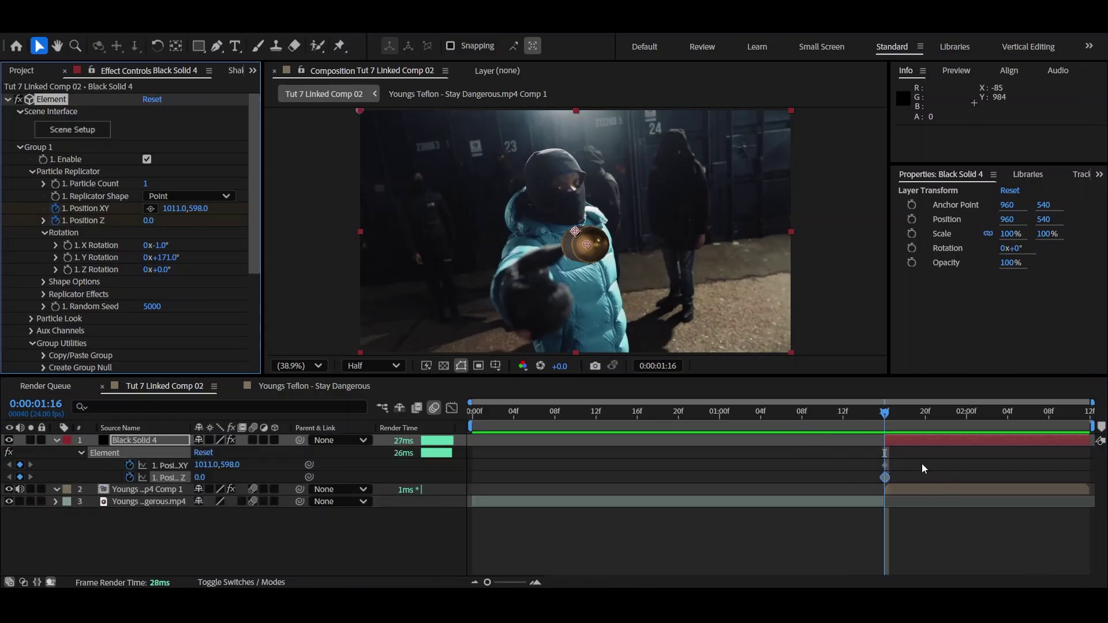
left_click_drag(907, 418, 1085, 411)
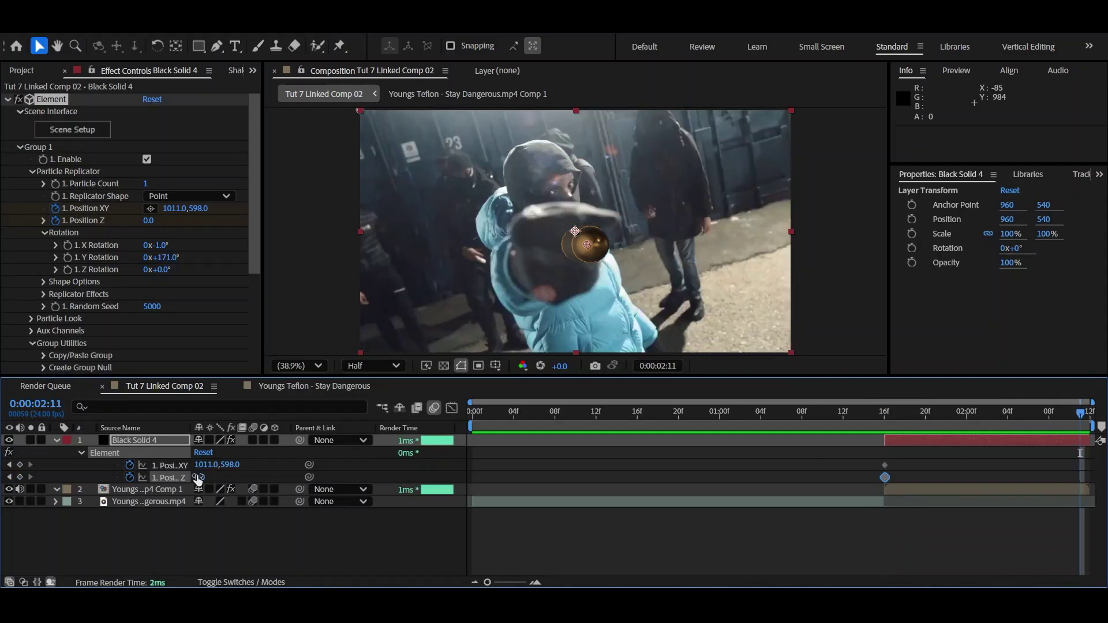
left_click_drag(198, 479, 66, 467)
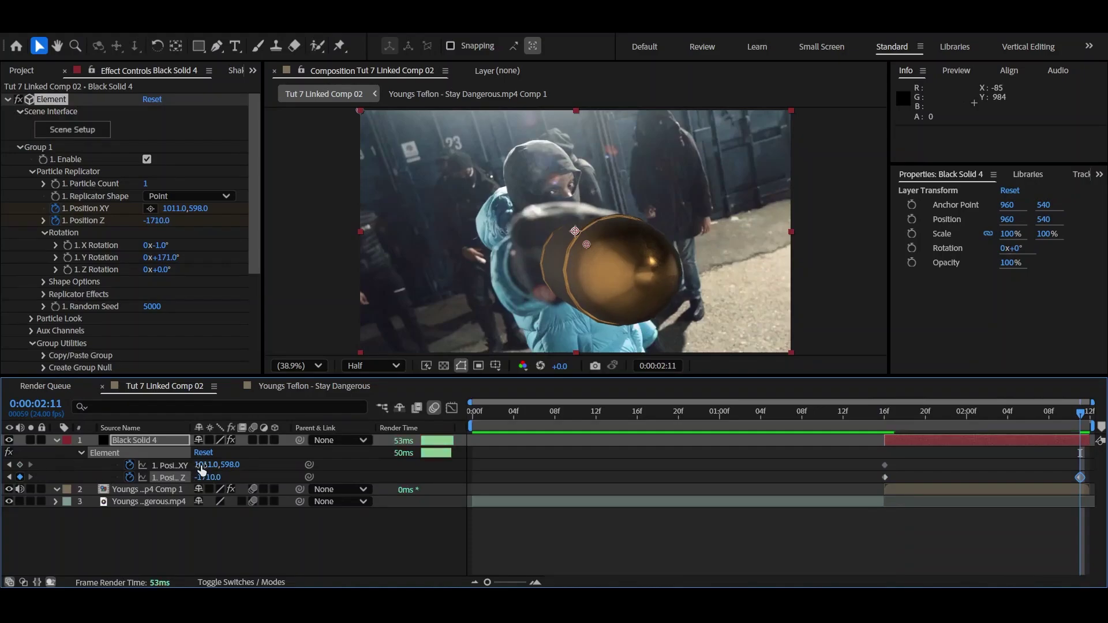
left_click_drag(1038, 413, 818, 434)
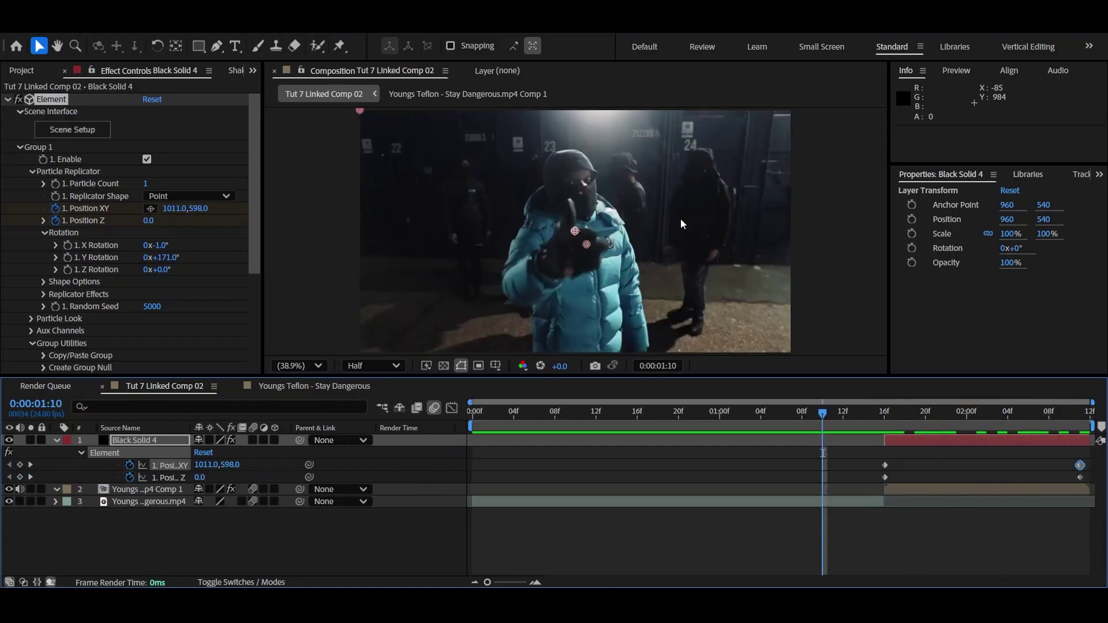
key("space")
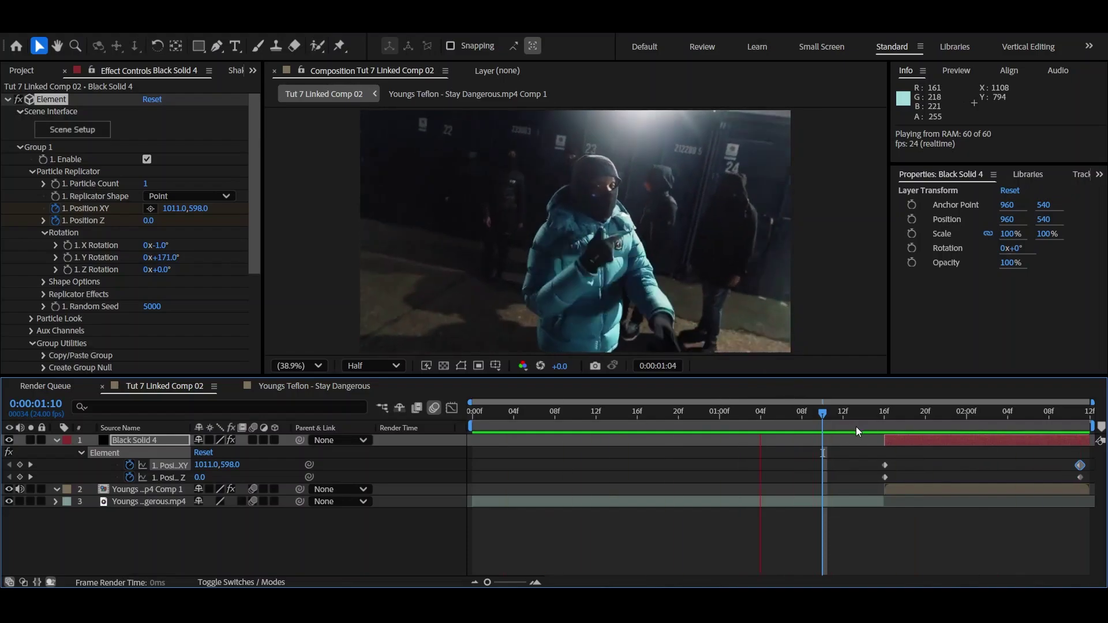
Select the four Position keyframes and show them as a speed graph in the Graph Editor
left_click_drag(843, 453, 1065, 479)
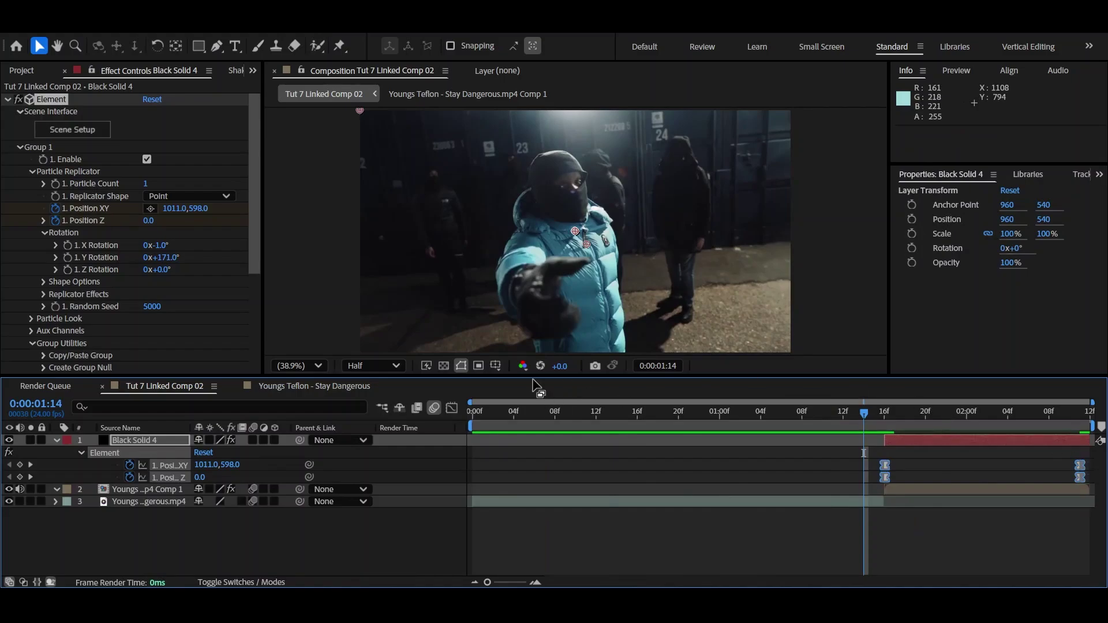
key("k")
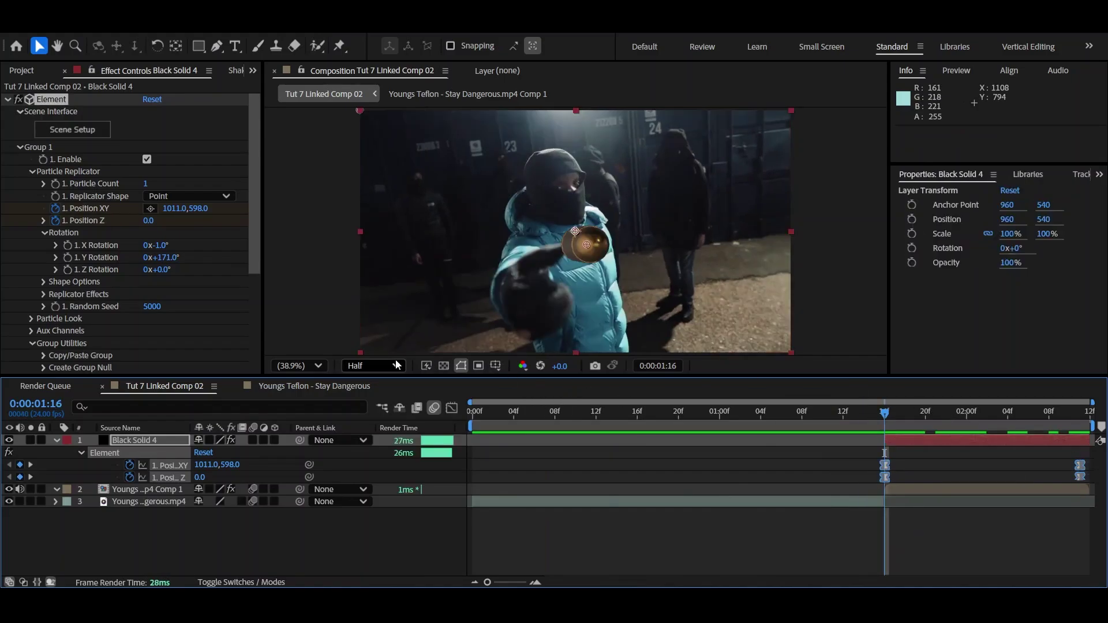
left_click(452, 411)
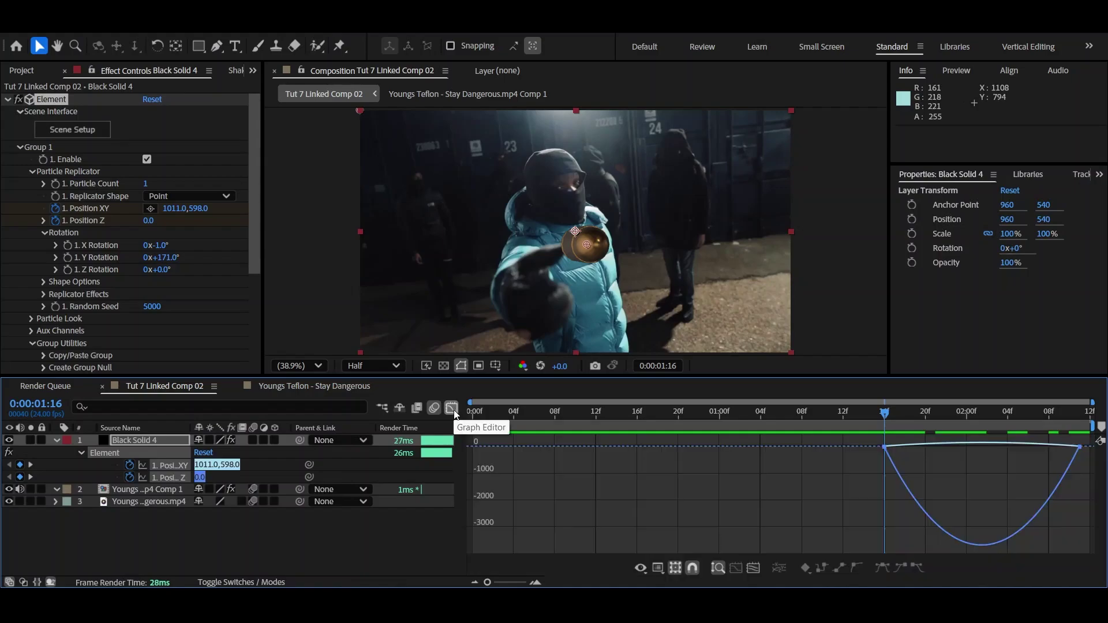
right_click(789, 496)
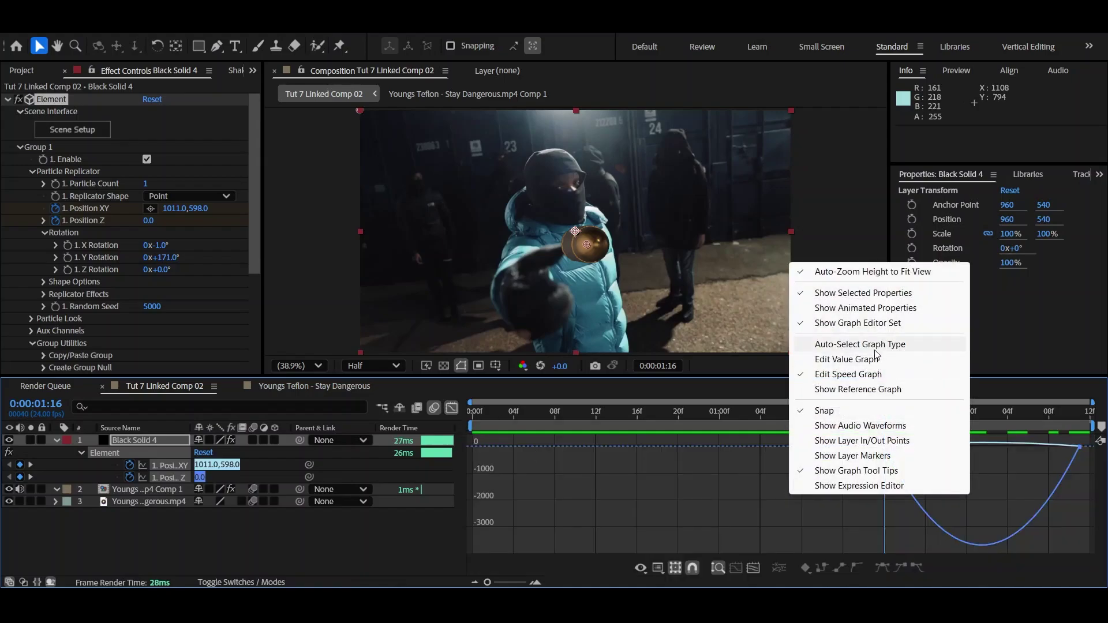
left_click(847, 375)
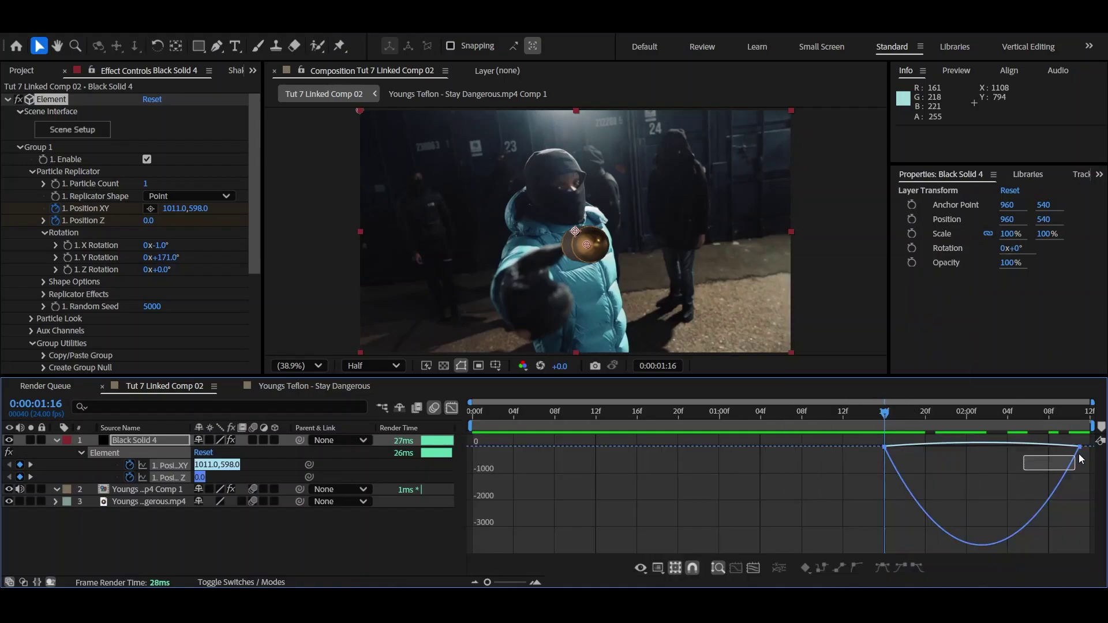
Drag the influence handles so the bullet bursts off fast and slows sharply toward the end
left_click_drag(1081, 459, 1003, 447)
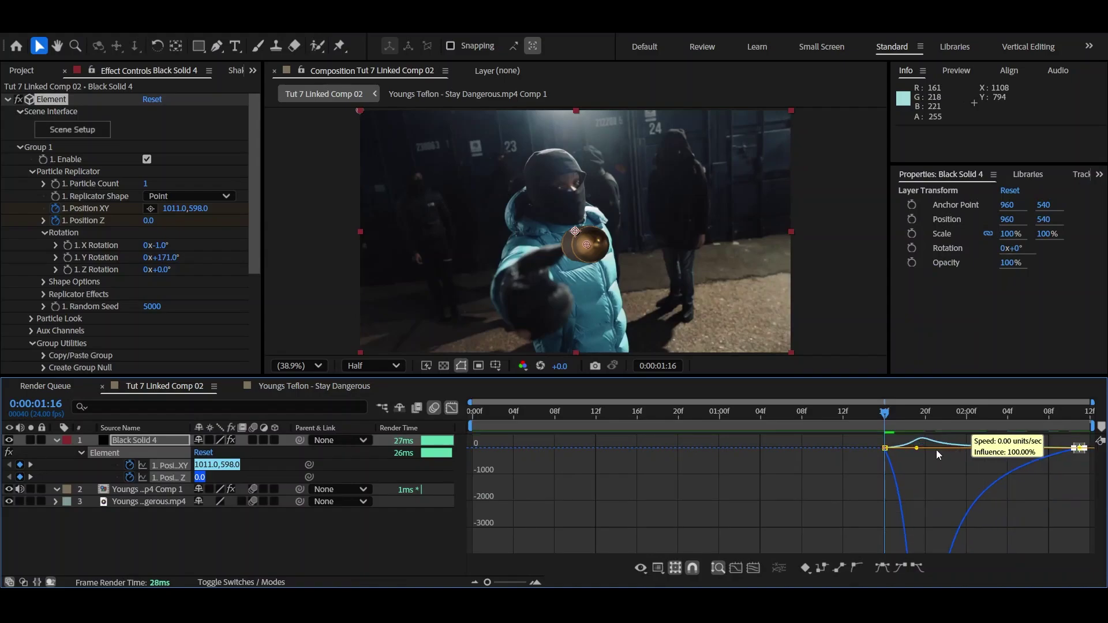
left_click_drag(936, 453, 919, 450)
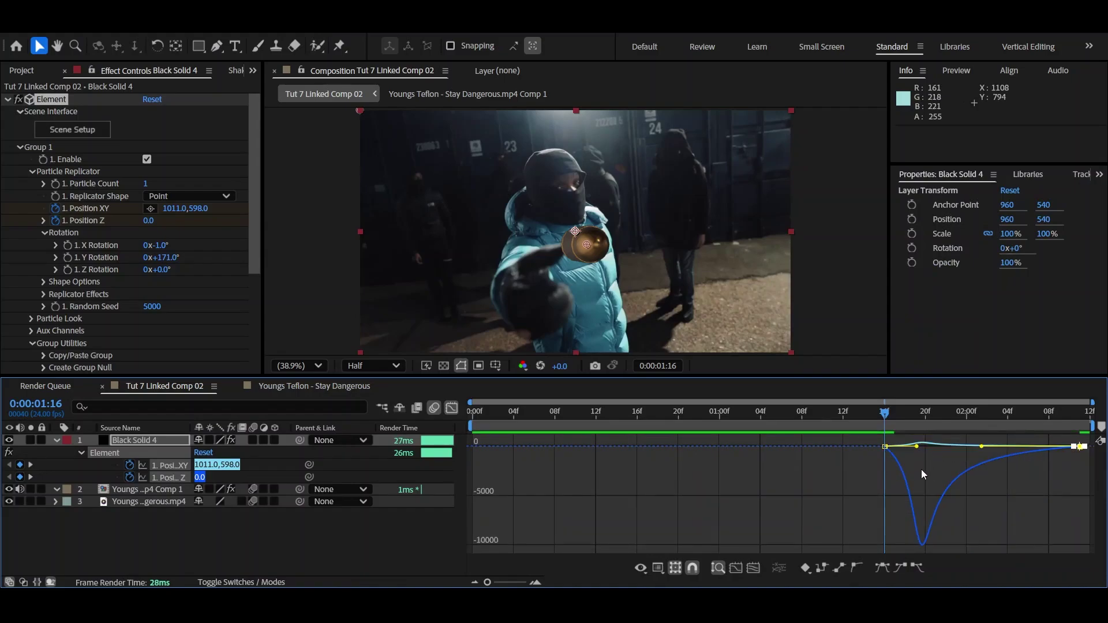
left_click(870, 446)
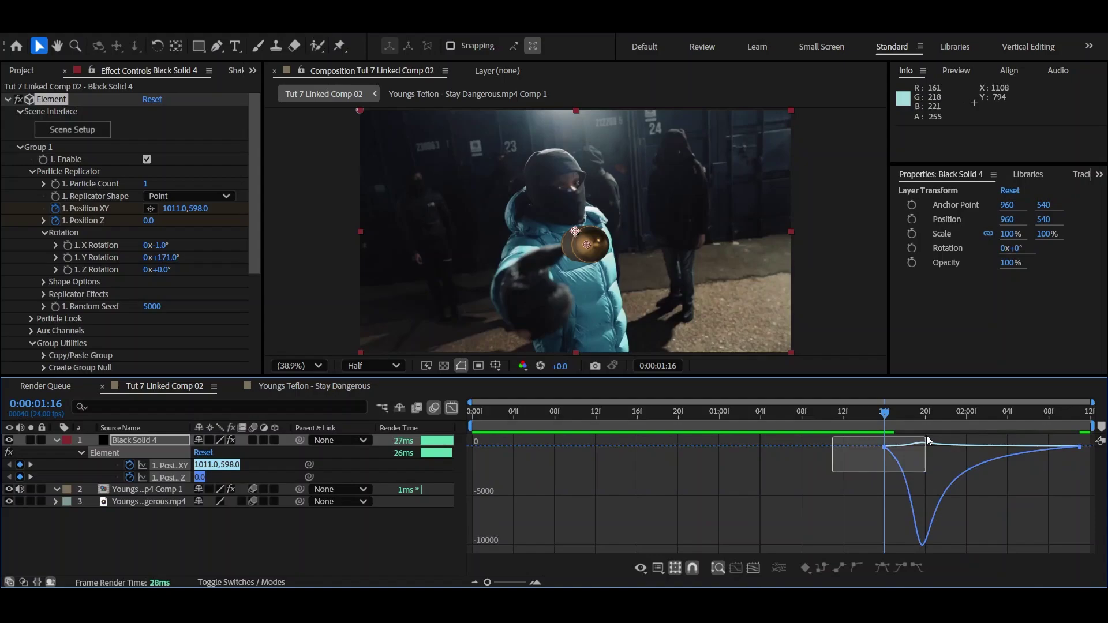
left_click_drag(926, 437, 887, 449)
left_click(921, 482)
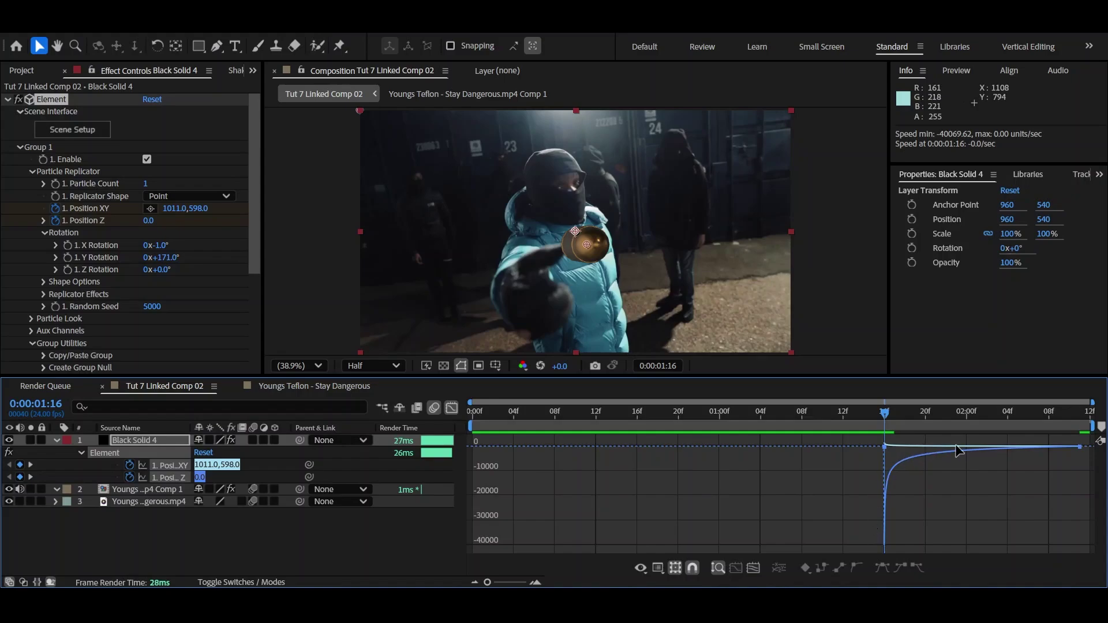
left_click(452, 408)
mouse_move(893, 416)
left_mouse_down()
mouse_move(1090, 404)
mouse_move(887, 416)
left_mouse_up()
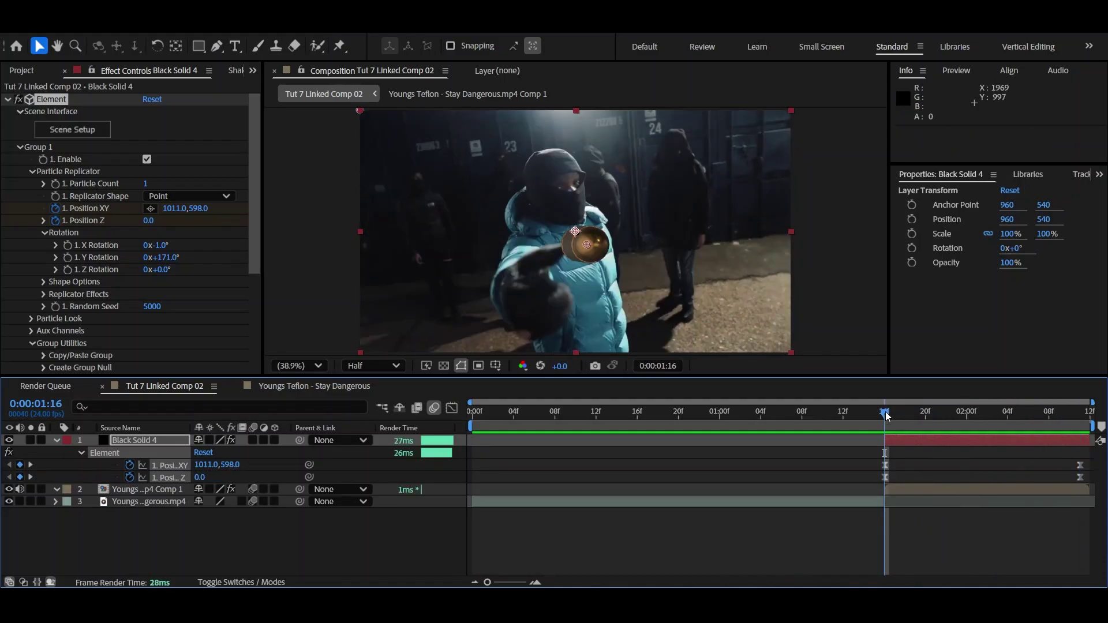
Shift the bullet's end Position keyframes from 2:11 to 2:03 and check the frame at 2:01
key("space")
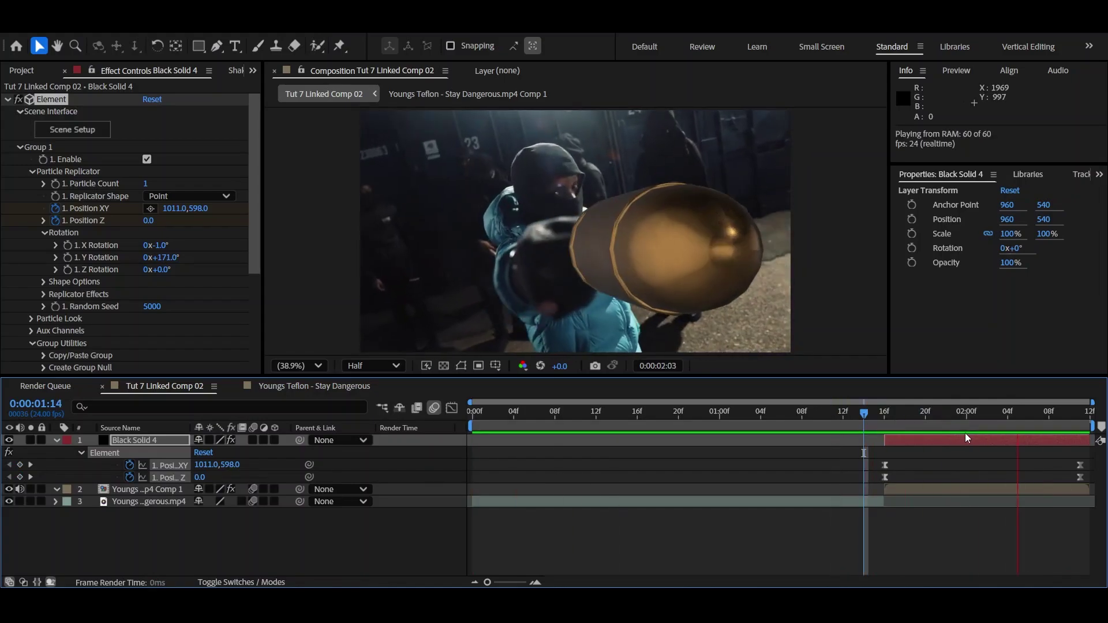
left_click_drag(895, 413, 1080, 414)
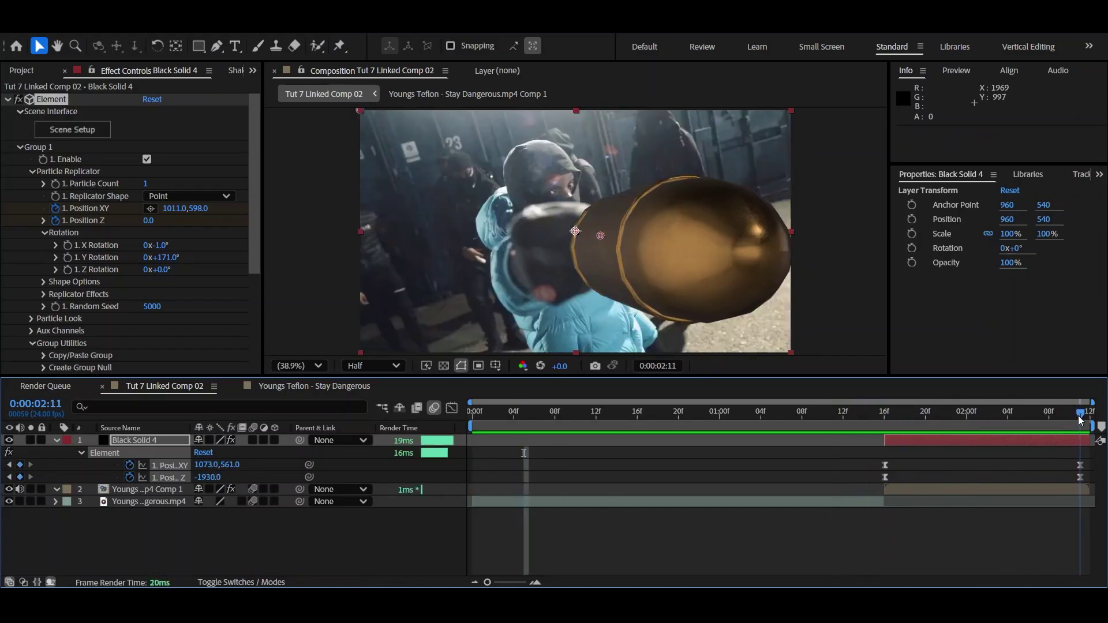
left_click_drag(969, 442, 857, 441)
left_click_drag(927, 459, 997, 472)
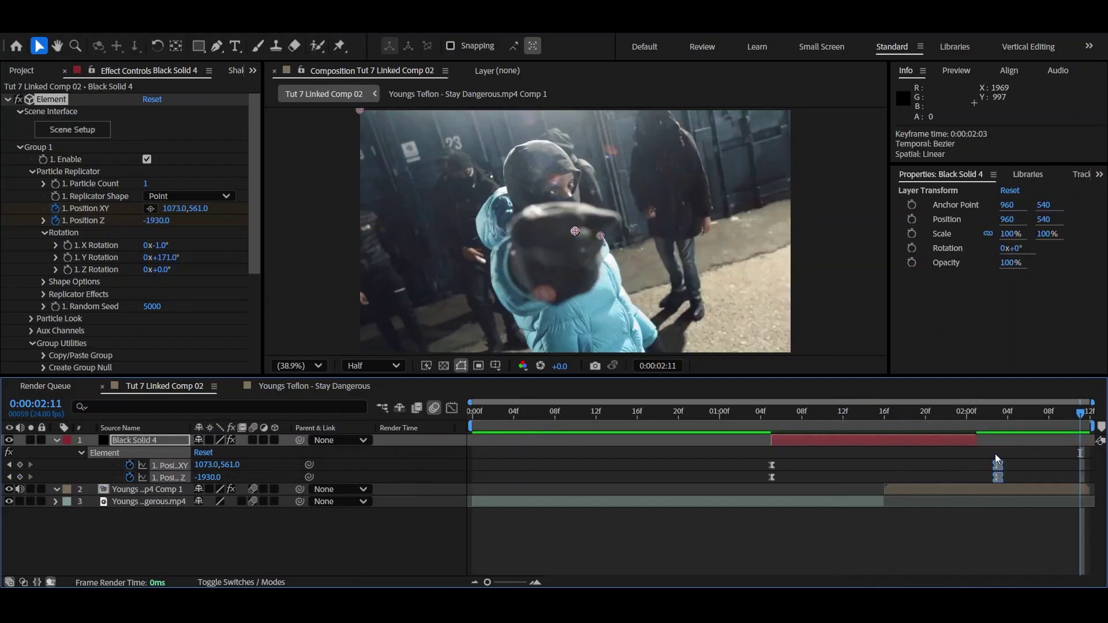
left_click(997, 413)
left_click_drag(990, 417, 966, 396)
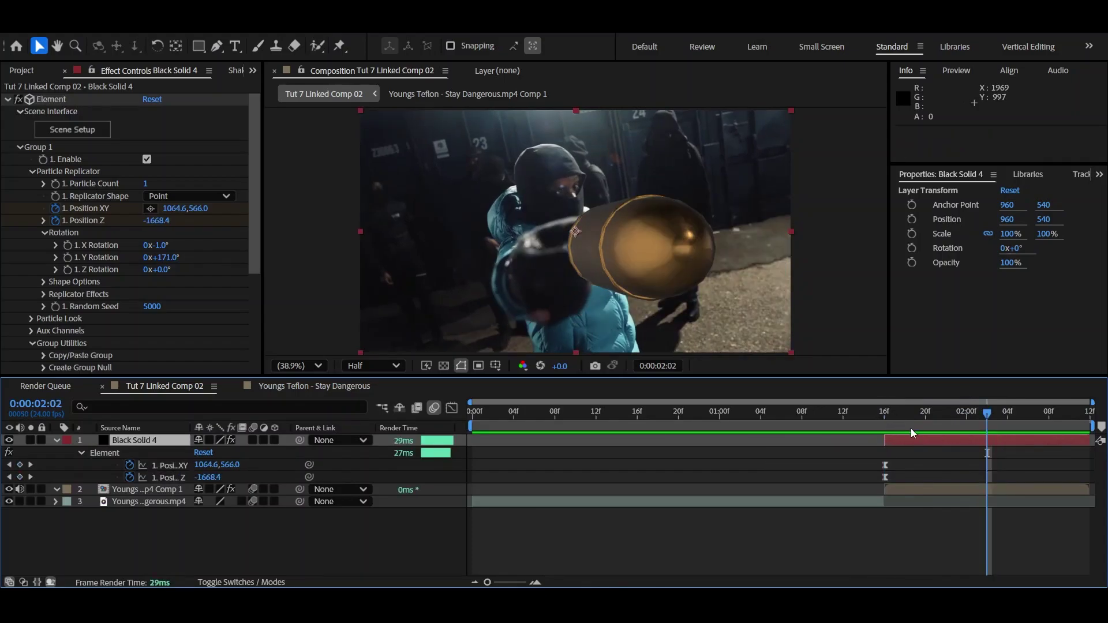
Set a starting Z Rotation keyframe of 0° at 1:16 and scrub through the bullet's approach
left_click(885, 411)
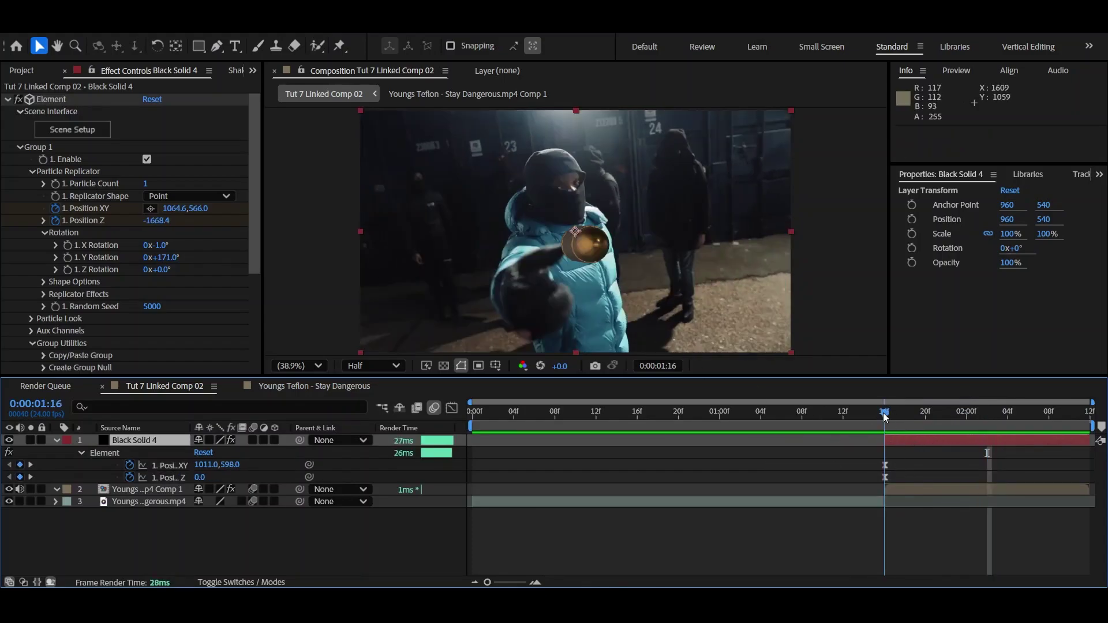
left_click(66, 269)
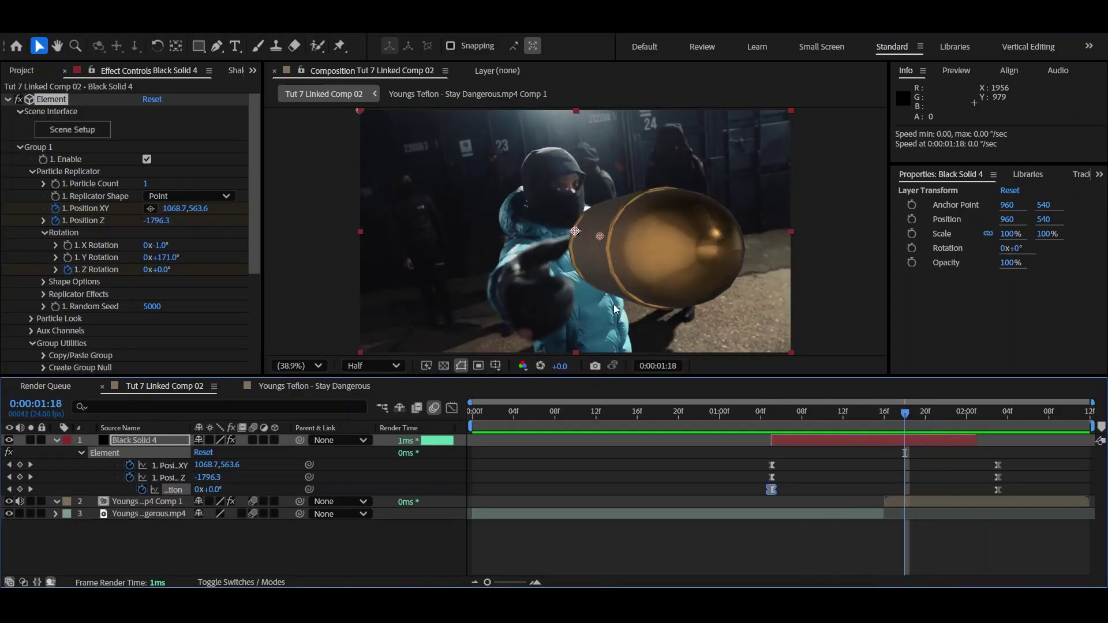
left_click(967, 410)
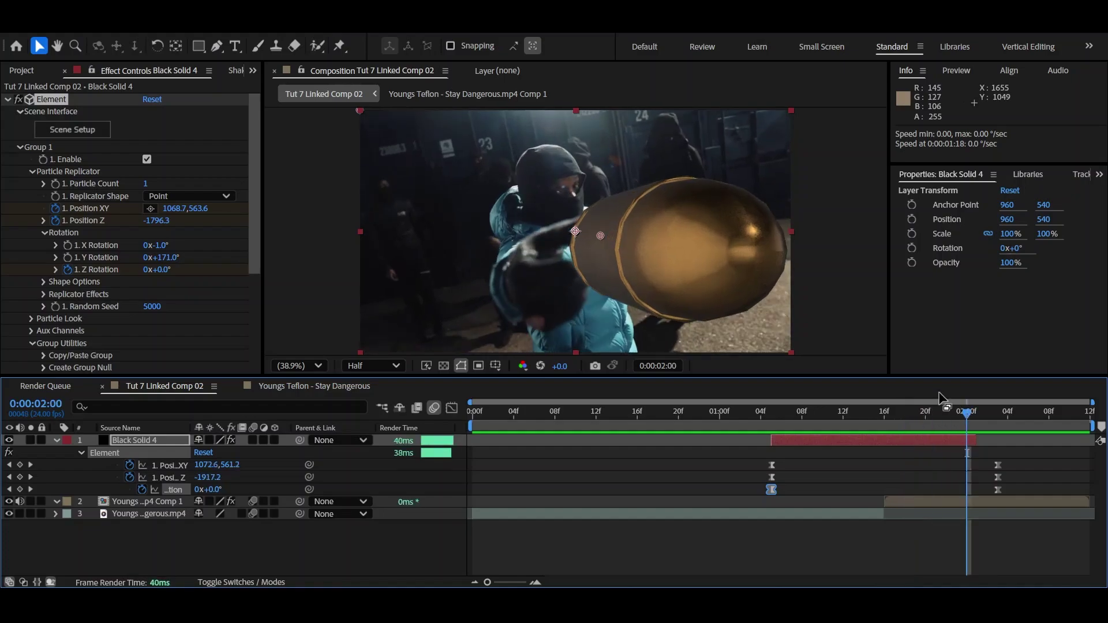
left_click_drag(954, 421, 893, 424)
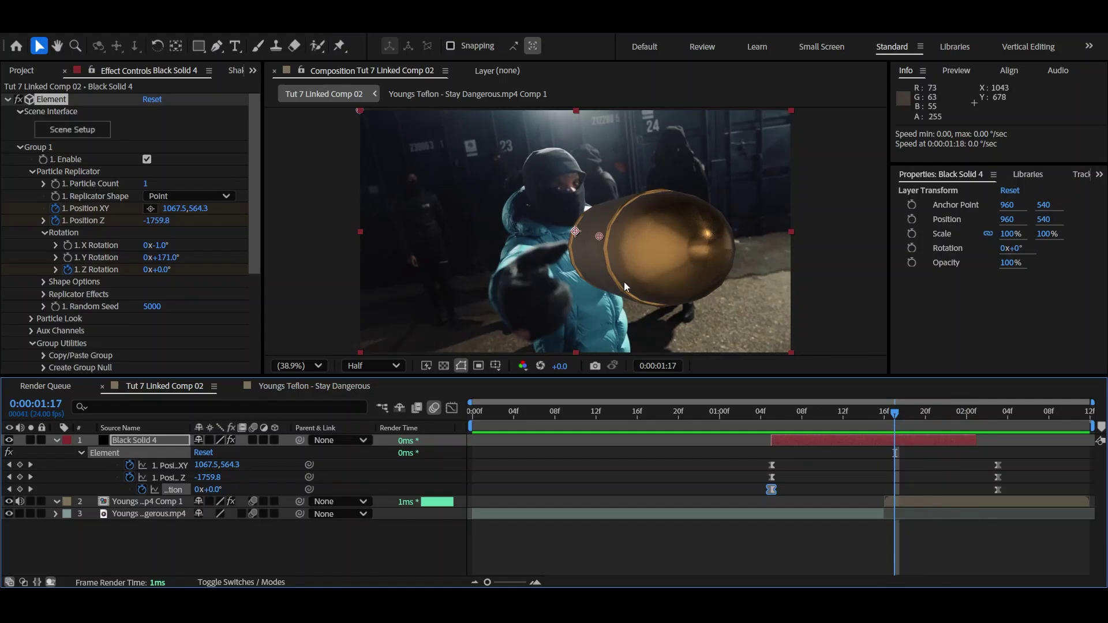
left_click_drag(891, 424, 867, 424)
key("space")
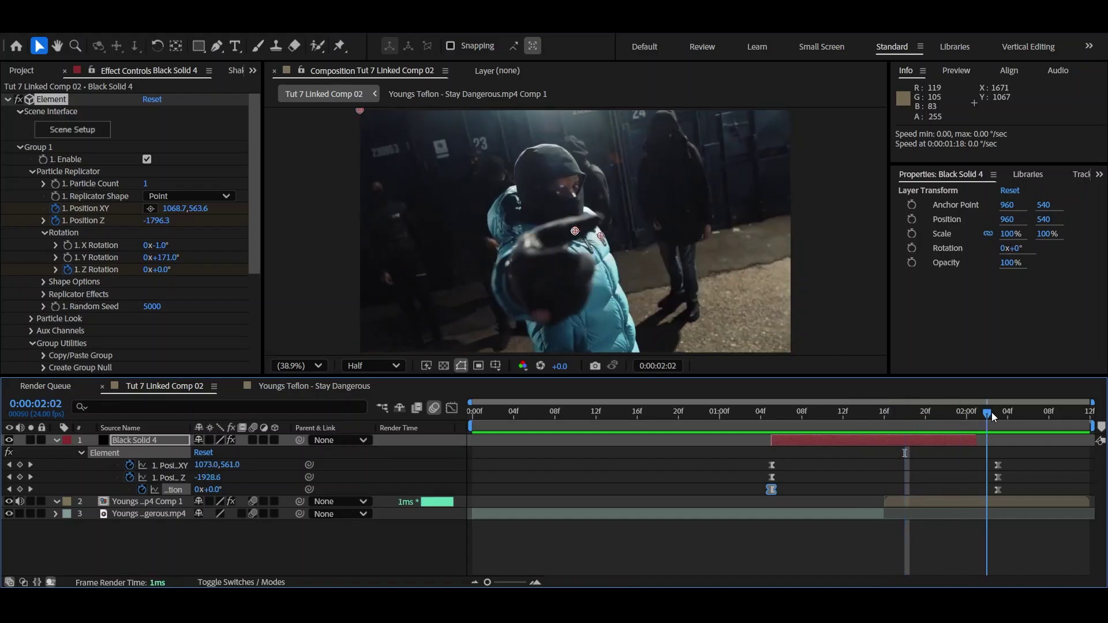
Keyframe Z Rotation to 326° at 2:03, preview the spin, and select both rotation keyframes
left_click_drag(992, 412, 999, 410)
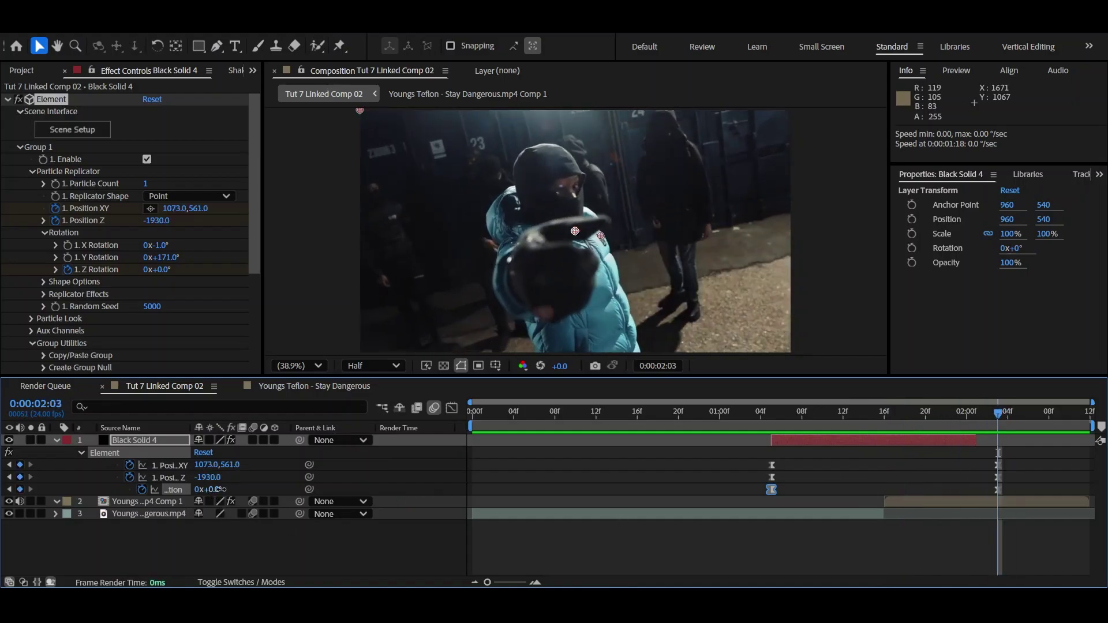
left_click_drag(217, 489, 462, 453)
left_click(813, 414)
key("space")
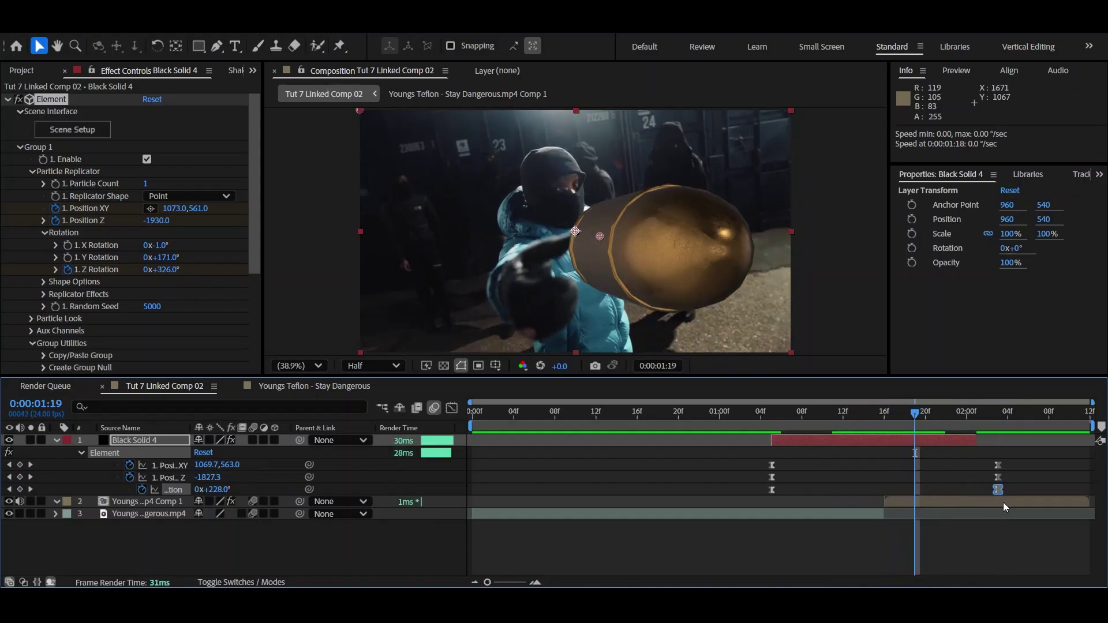
left_click(1018, 489)
left_click_drag(1017, 487, 734, 494)
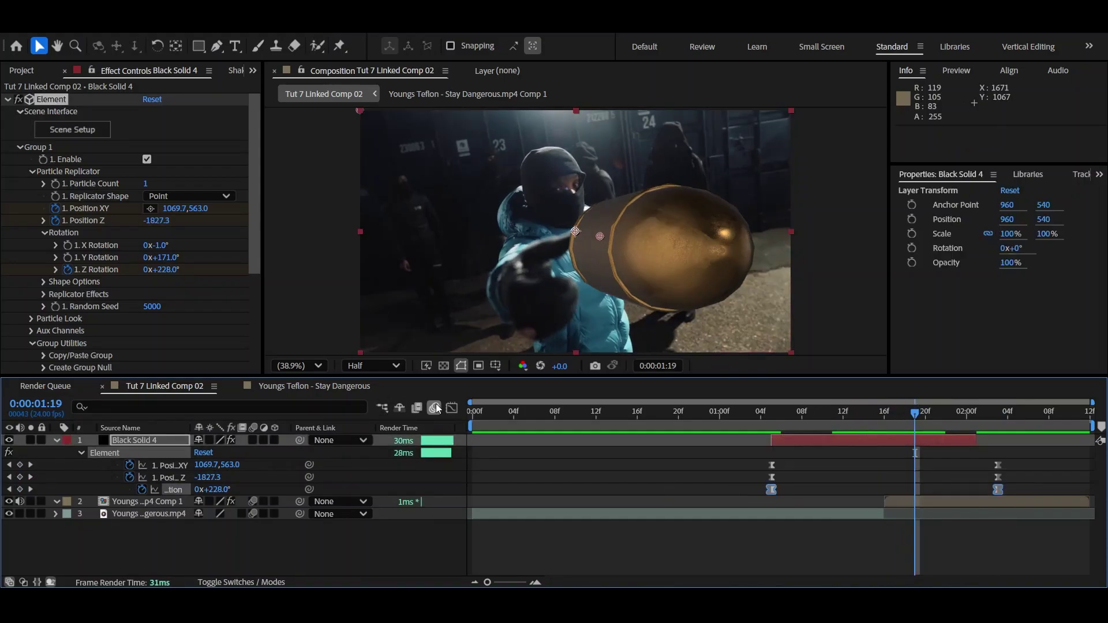
Steepen the Z Rotation speed curve into a ~1167°/sec mid-flight spike, then preview the spin
left_click(451, 407)
left_click_drag(849, 507, 711, 563)
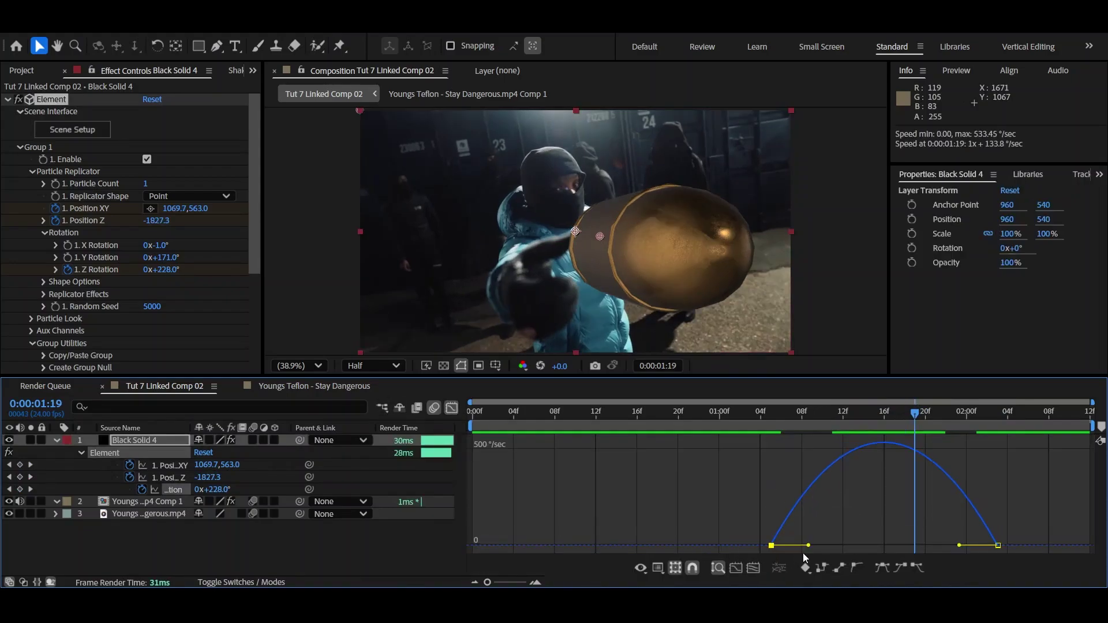
left_click(798, 544)
left_click_drag(829, 548, 834, 546)
left_click_drag(1050, 512, 946, 548)
left_click(808, 540)
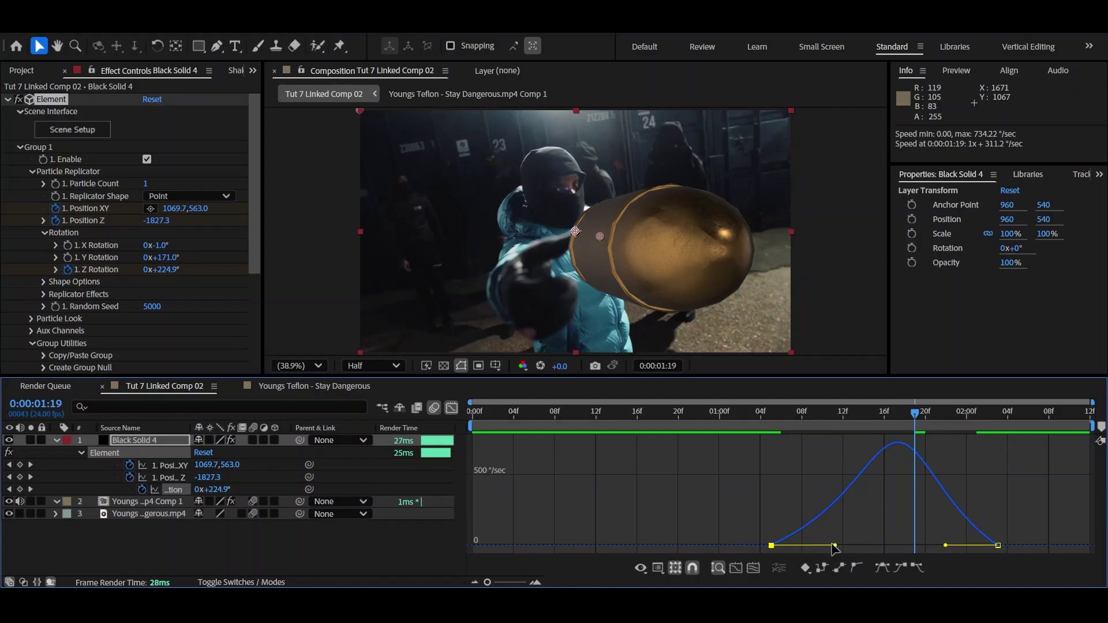
left_click_drag(833, 547, 853, 546)
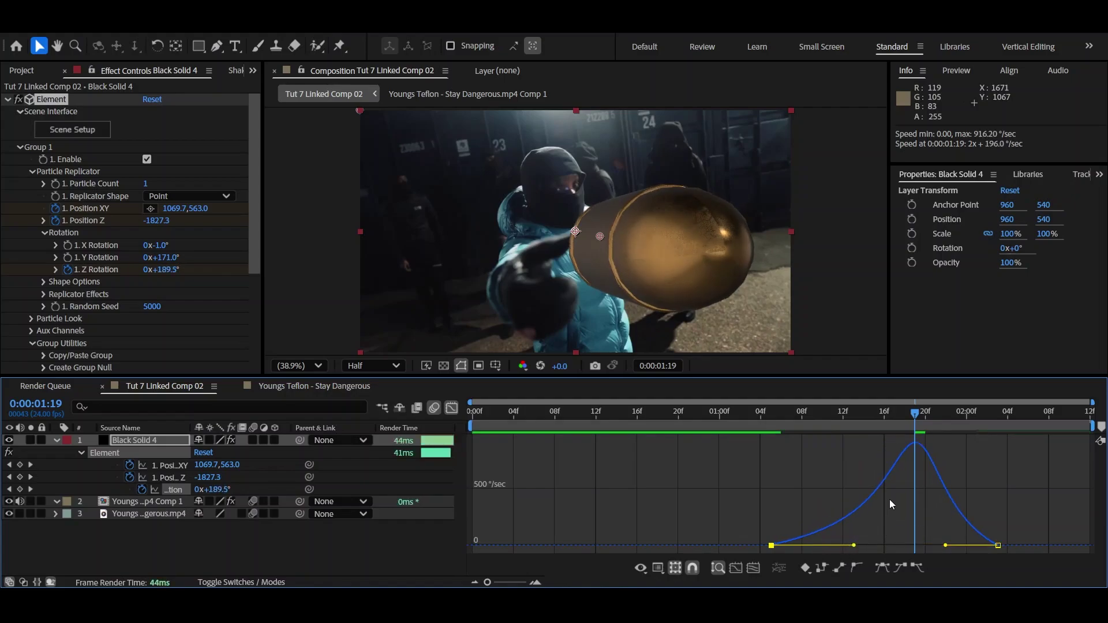
left_click_drag(1022, 490, 944, 550)
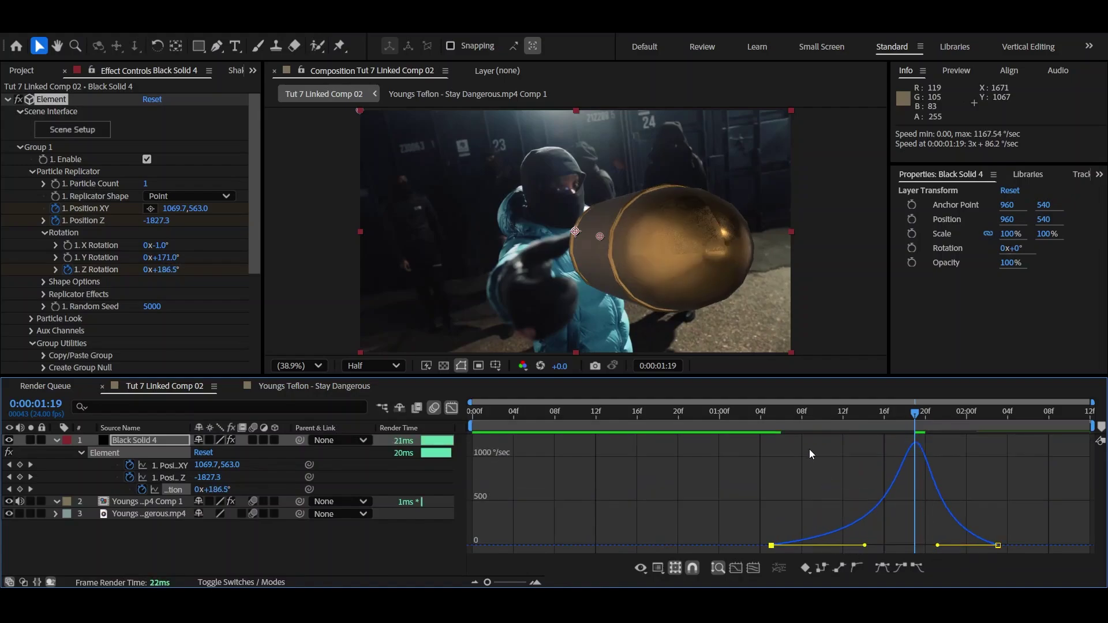
key("shift+F3")
key("space")
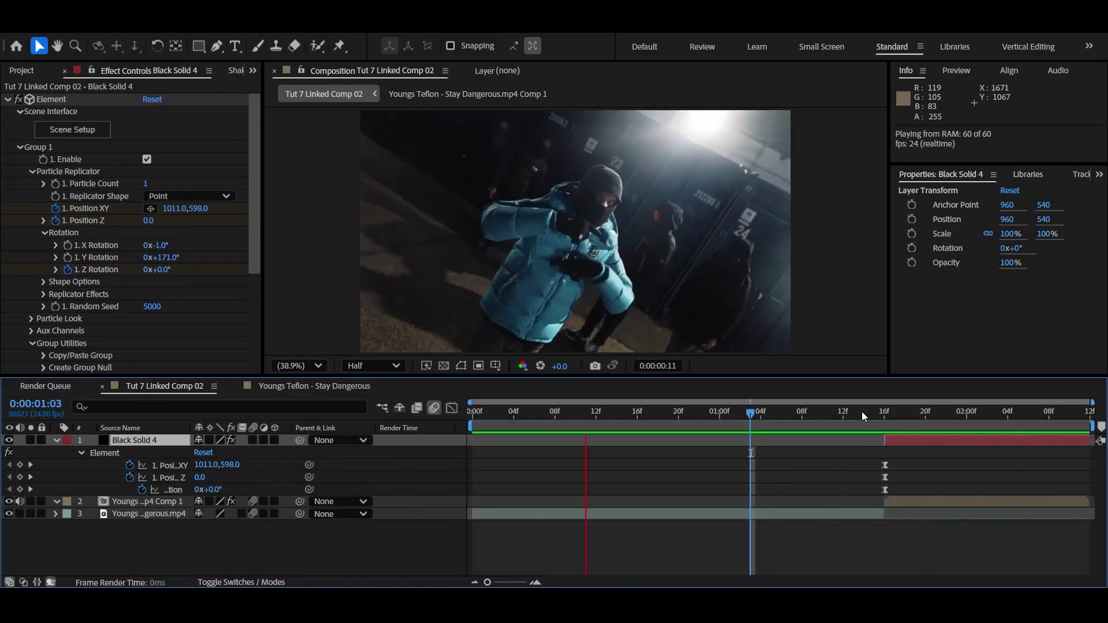
Replay the eased spin and park the playhead at 0:00:02:05, where the bullet is close
left_click(860, 411)
key("space")
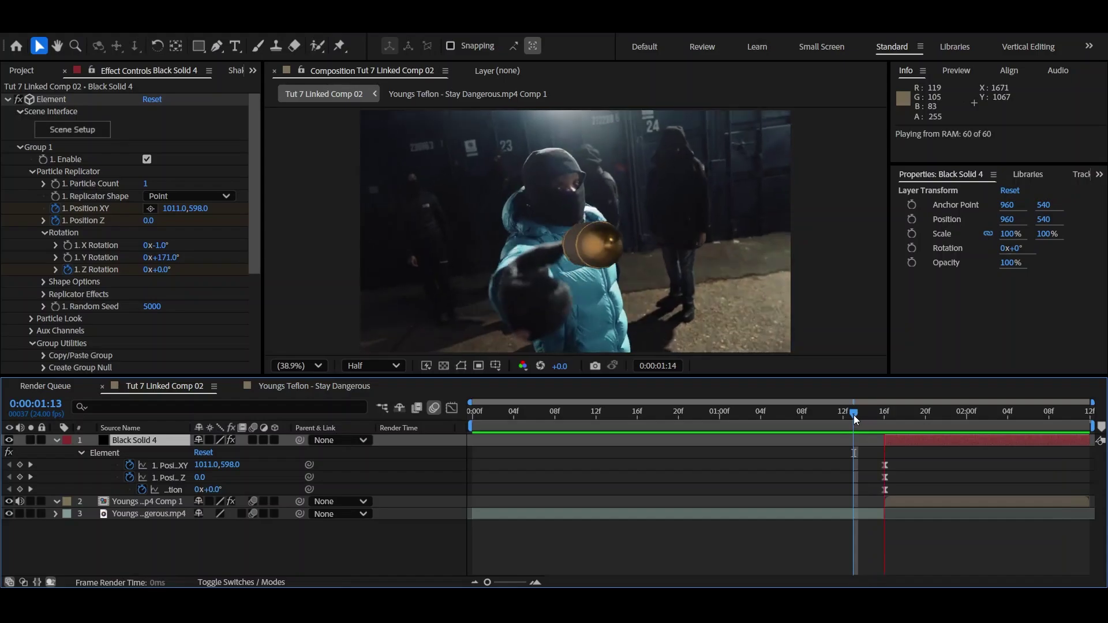
key("space")
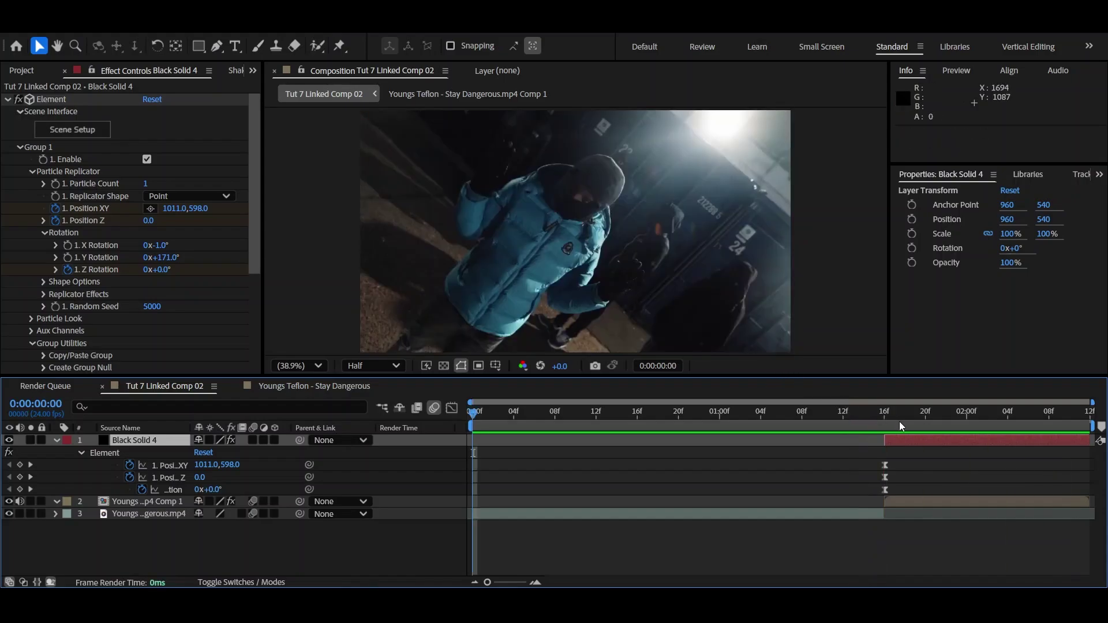
left_click_drag(899, 421, 1018, 413)
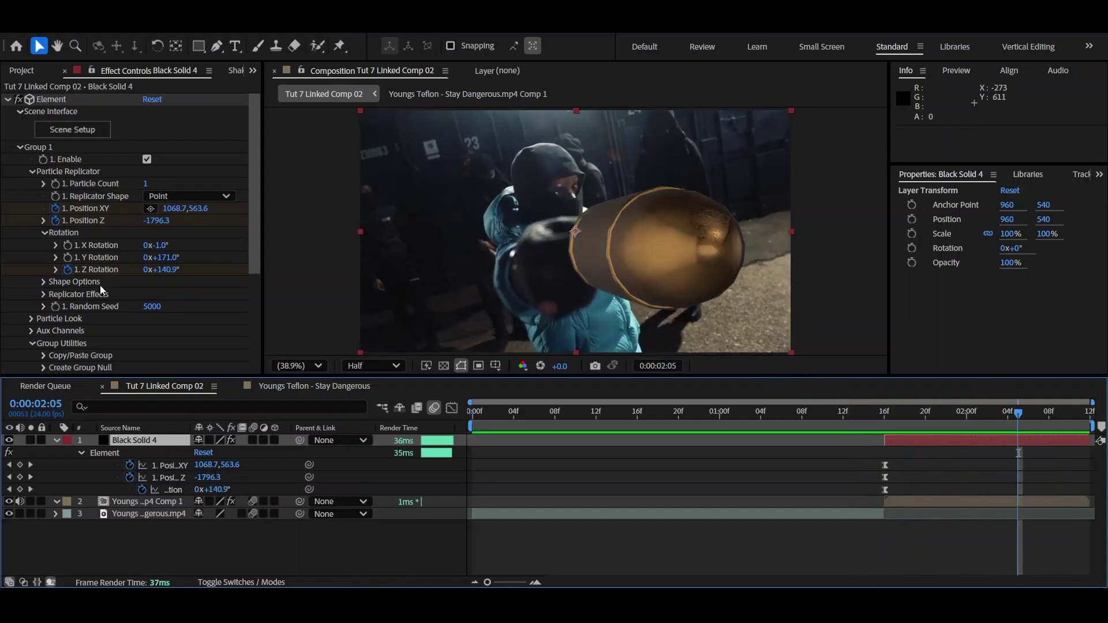
scroll(99, 285, "down", 3)
scroll(95, 237, "up", 3)
scroll(58, 211, "down", 4)
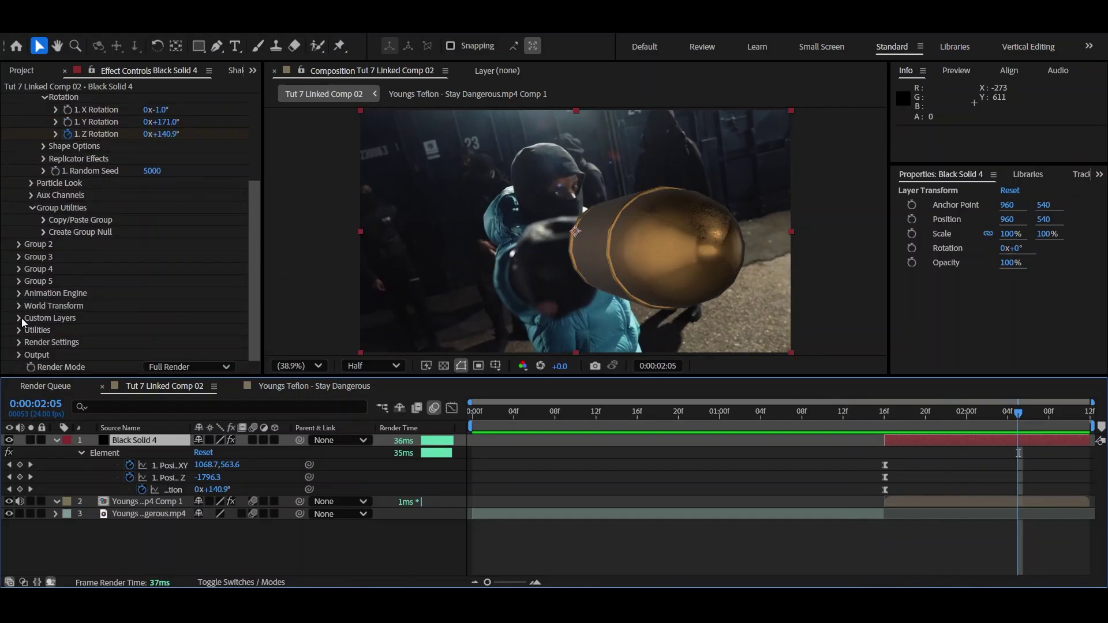
Set Element's Custom Texture Maps Layer 1 to the Youngs Teflon - Stay Dangerous.mp4 Comp 1 precomp
left_click(20, 318)
left_click(31, 342)
scroll(29, 340, "down", 7)
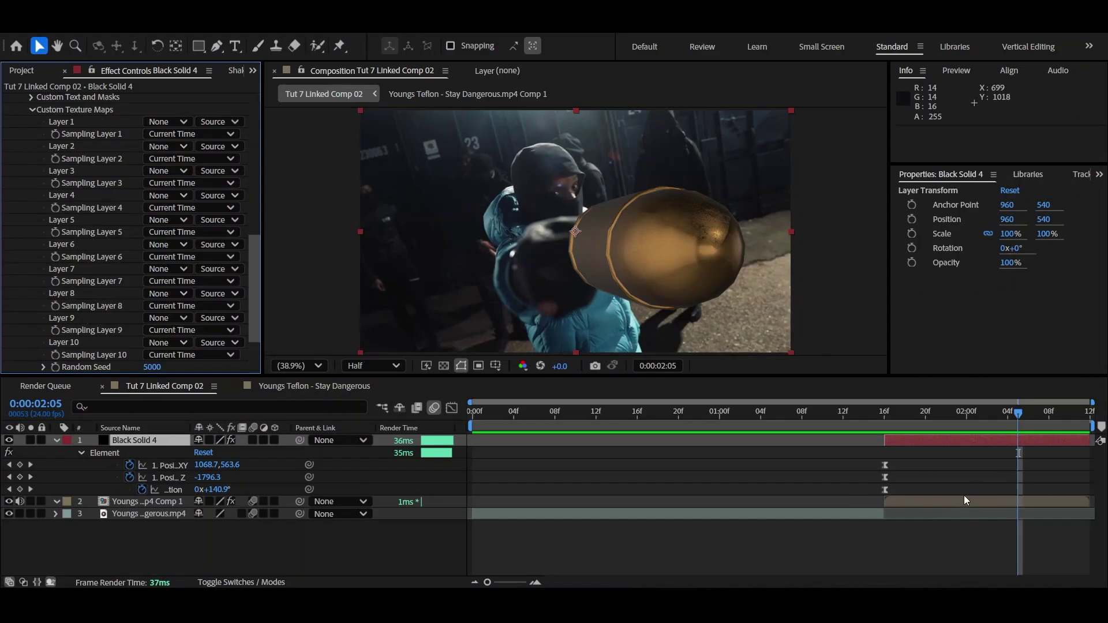
left_click(978, 505)
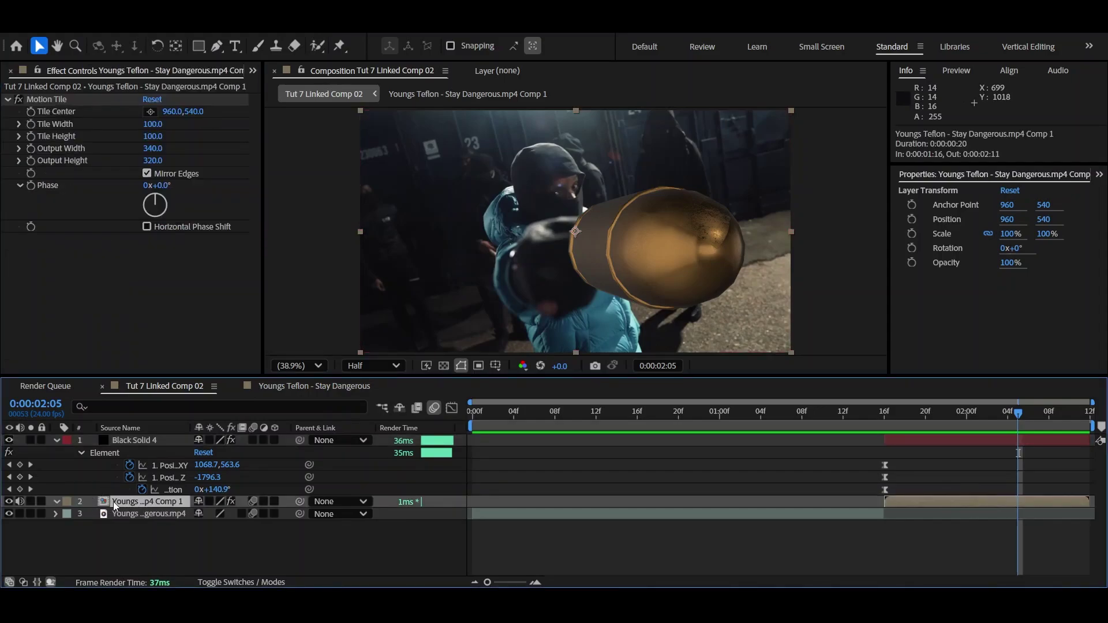
left_click(918, 443)
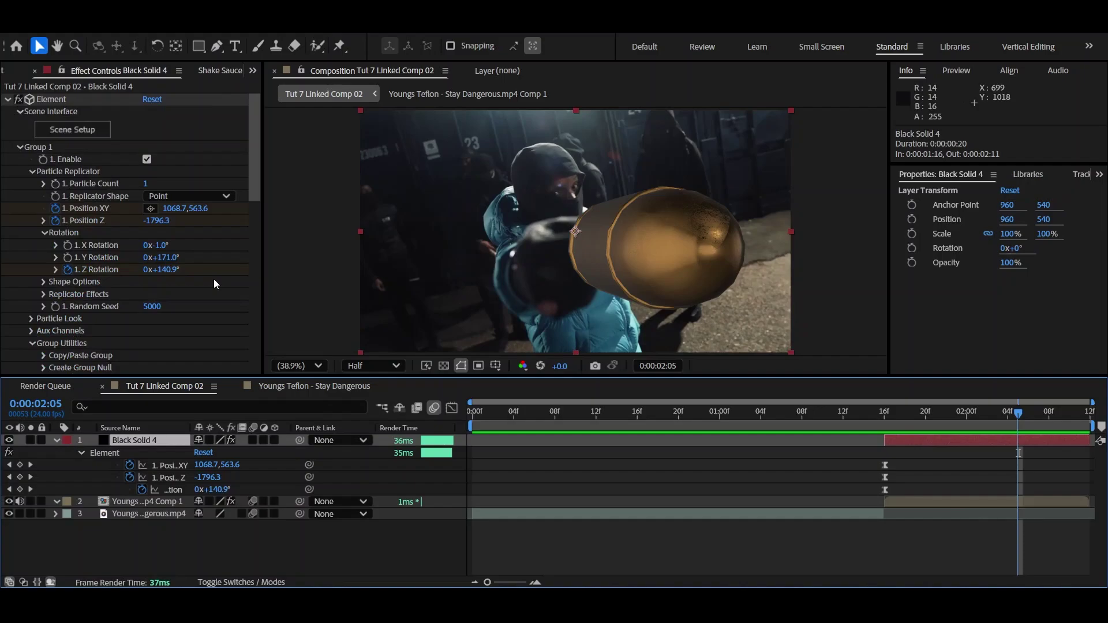
scroll(93, 254, "down", 10)
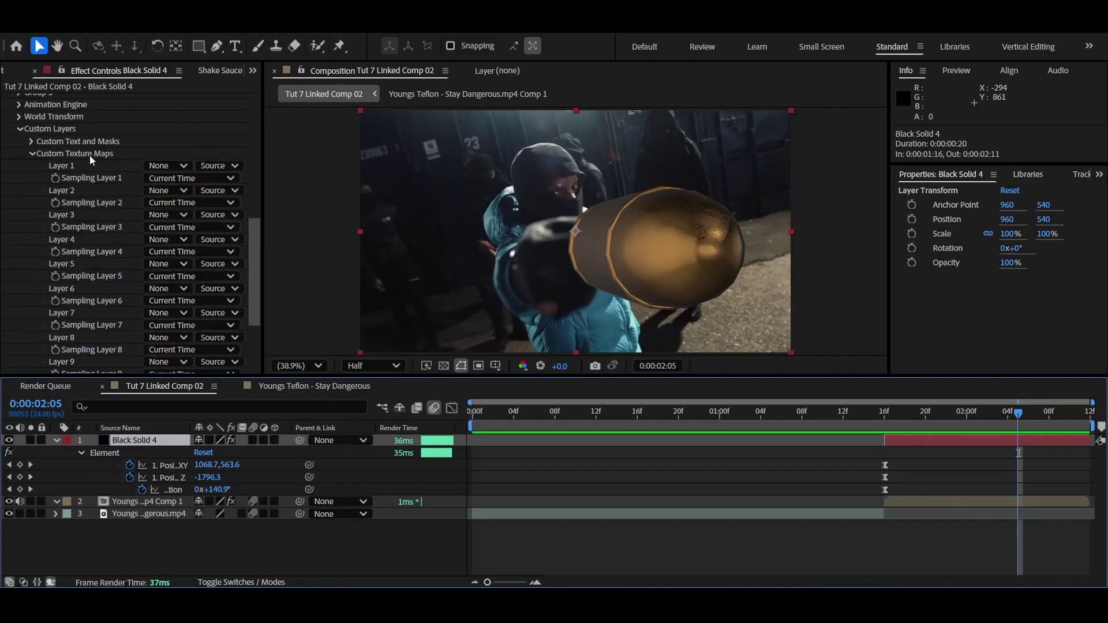
left_click(165, 166)
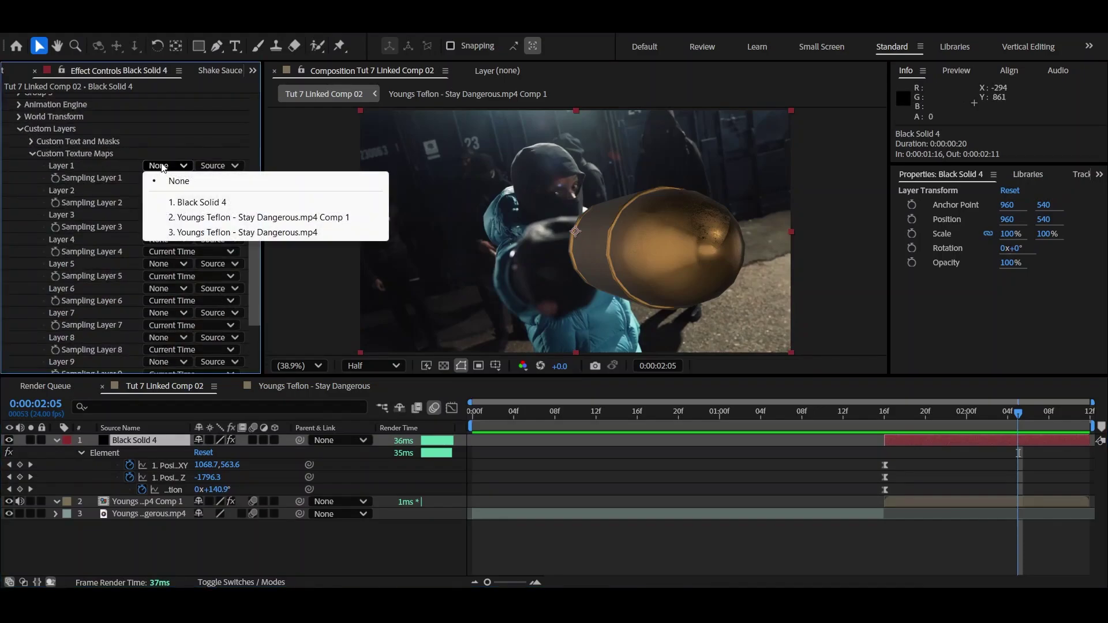
left_click(264, 218)
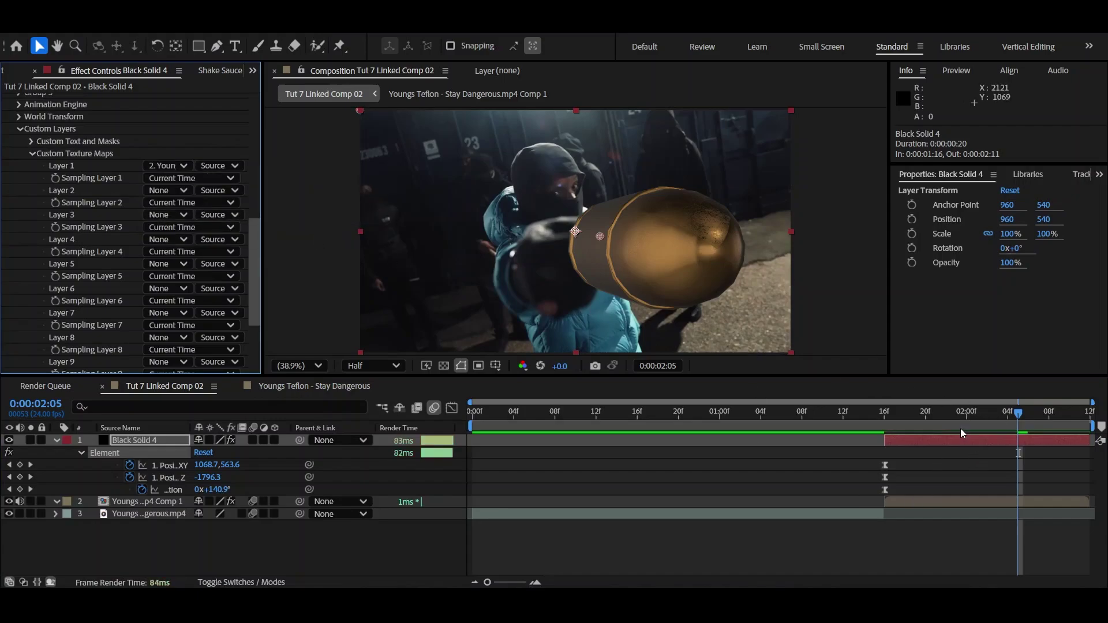
scroll(104, 188, "up", 10)
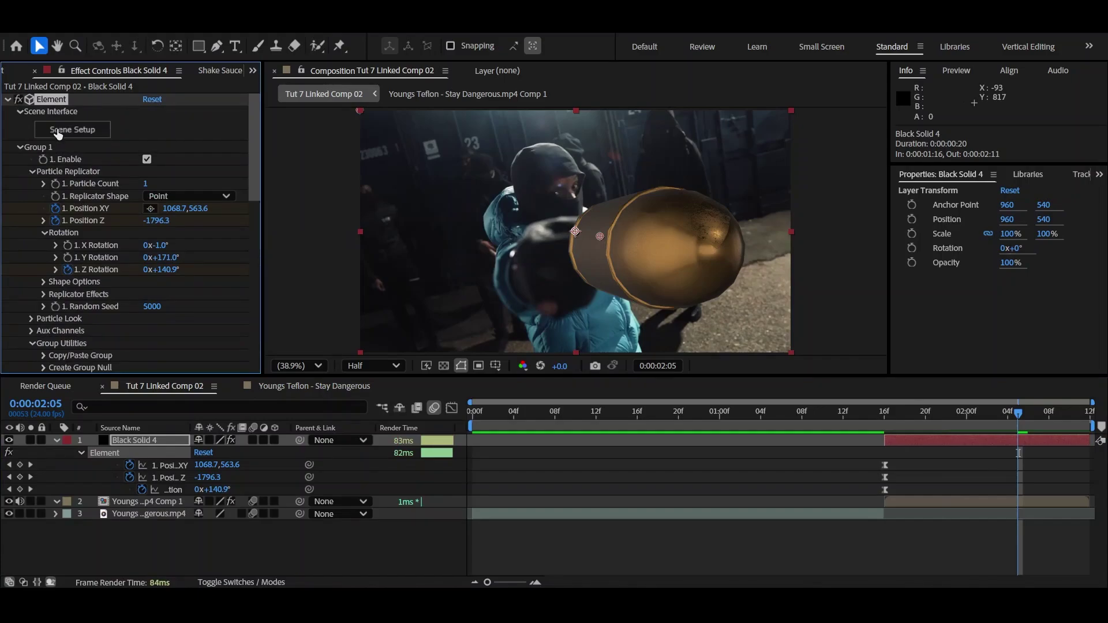
Swap the Basic_2K_03.jpg environment for Custom Layer 1 in Scene Setup and orbit the preview
left_click(58, 133)
left_click(265, 54)
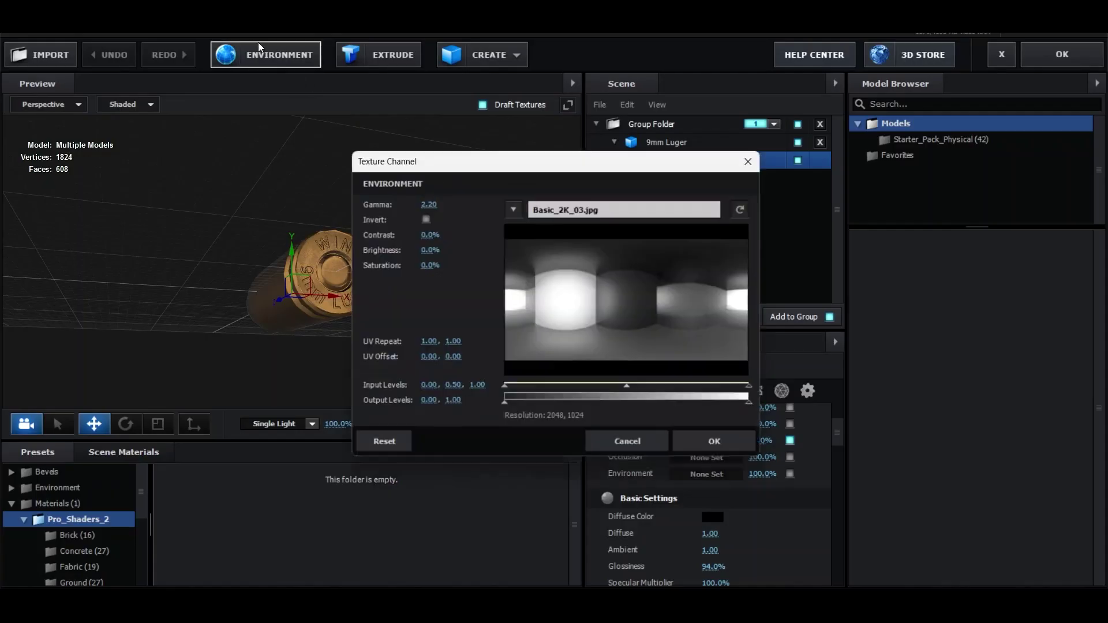
left_click(516, 209)
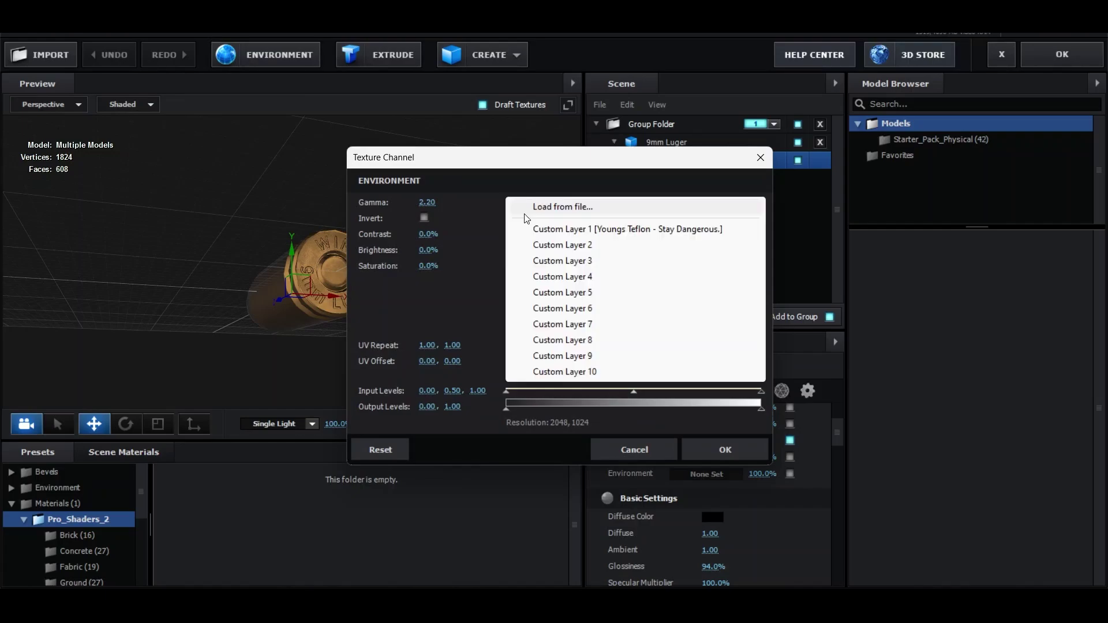
left_click(573, 230)
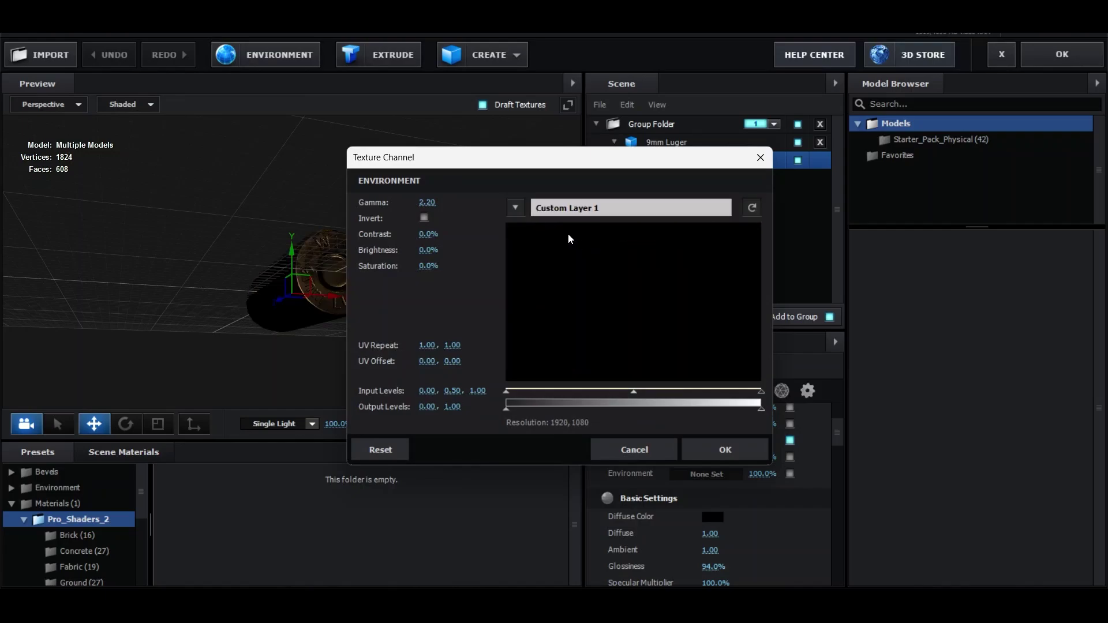
left_click(710, 452)
left_click_drag(415, 301, 391, 239)
Apply the scene setup and scrub to 0:00:01:21 to see the footage reflected on the casing
left_click(1035, 56)
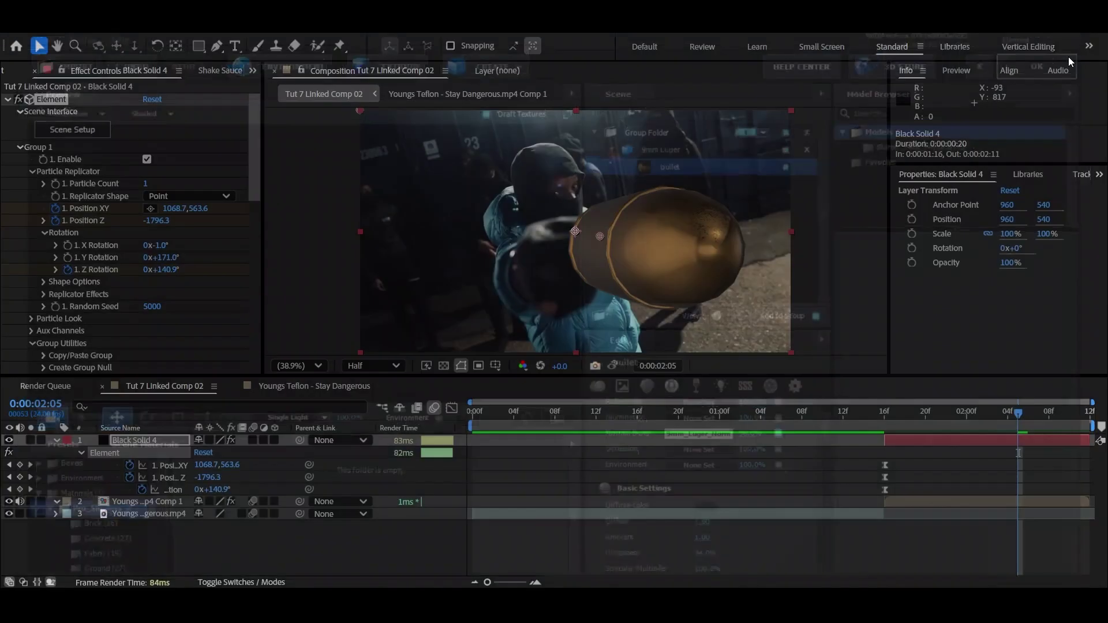
left_click_drag(967, 422, 1038, 425)
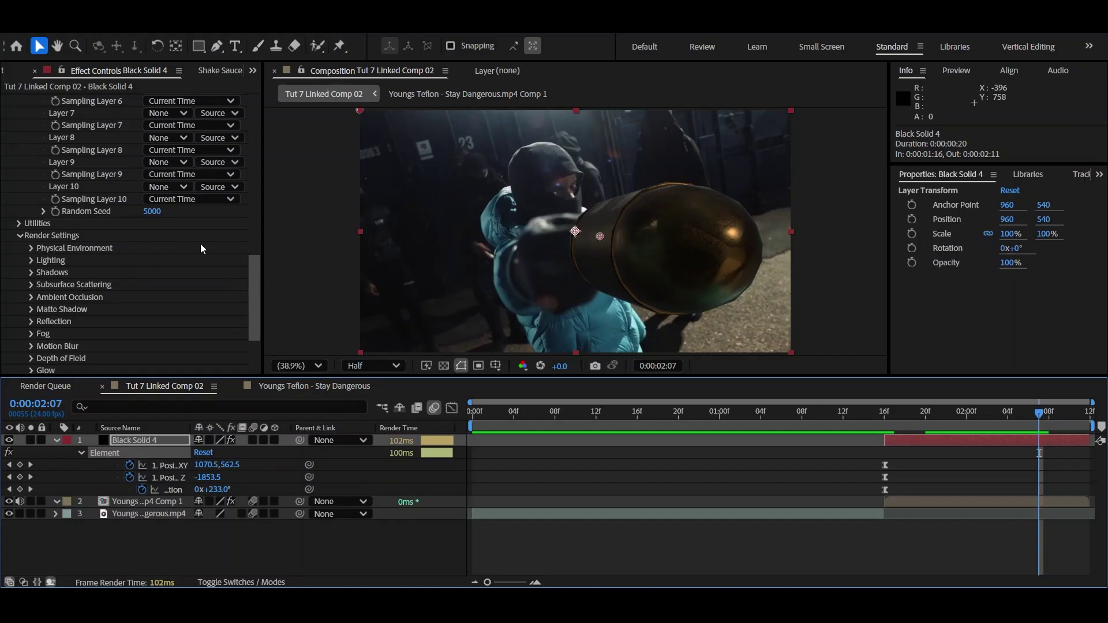
scroll(82, 187, "down", 3)
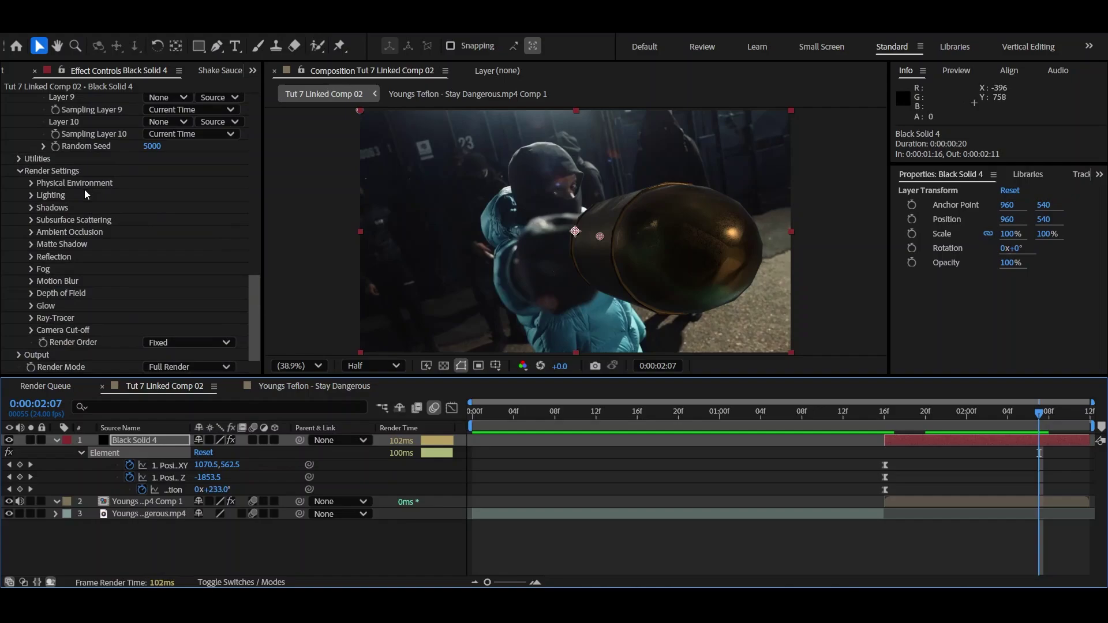
Rotate the Physical Environment to X 53°, Y -22°, Z 9° with Exposure 1.54 and Gamma 1.32
left_click(31, 183)
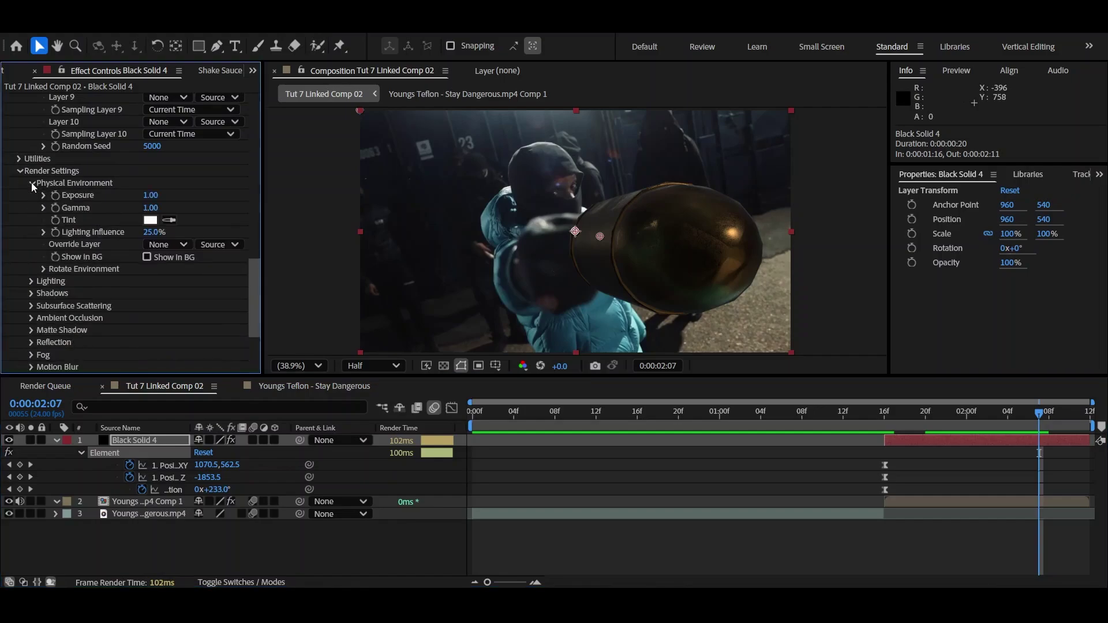
scroll(96, 235, "down", 2)
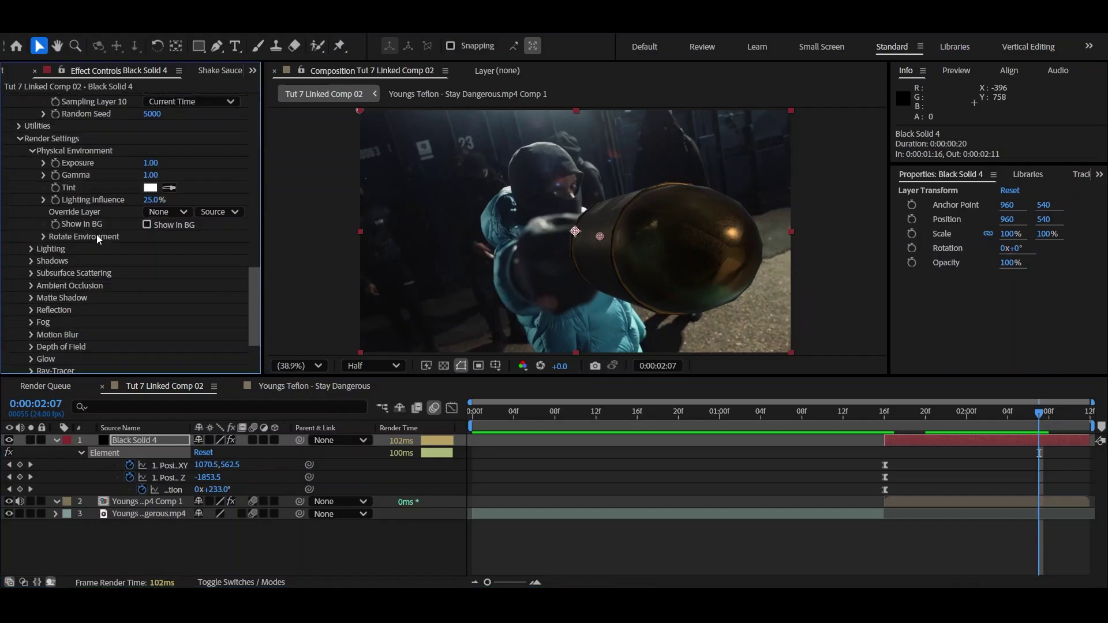
left_click(43, 237)
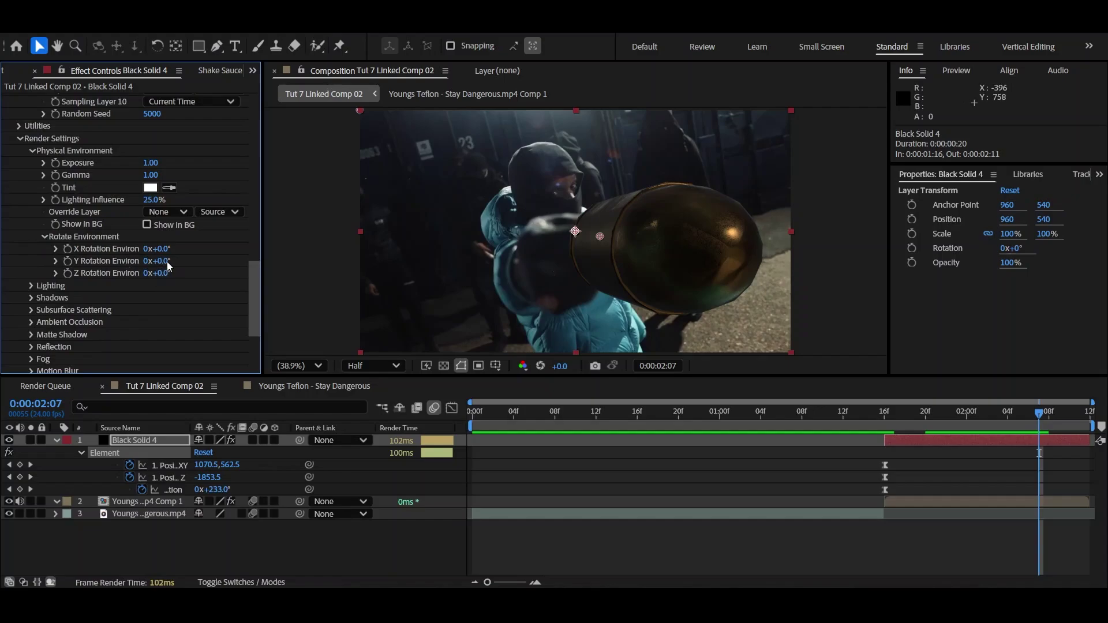
left_click_drag(167, 261, 188, 259)
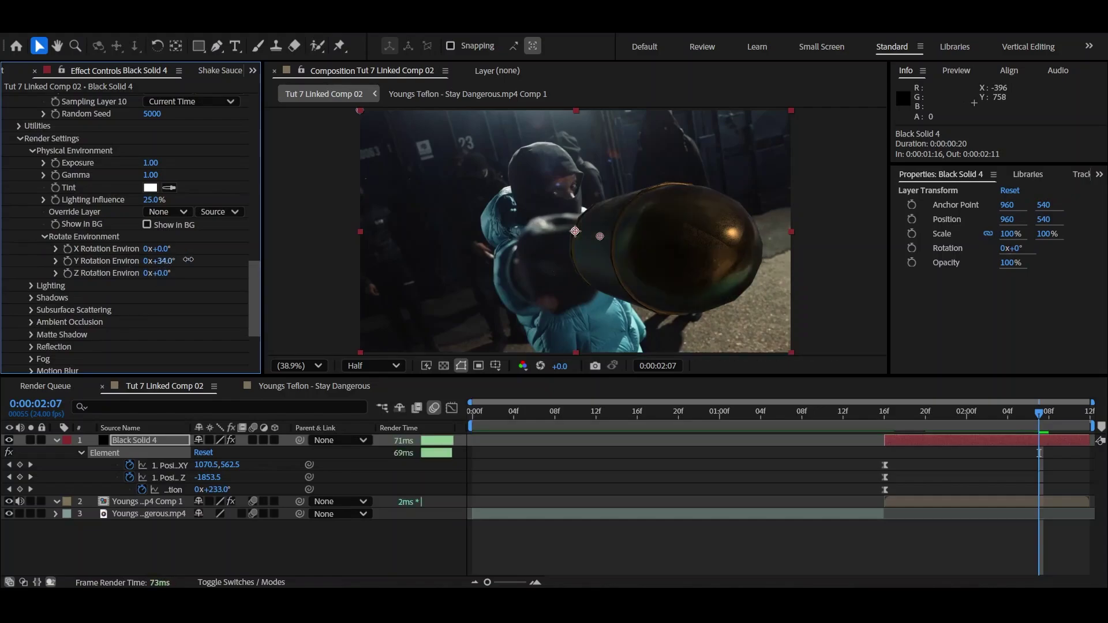
left_click(1010, 414)
left_click(1014, 415)
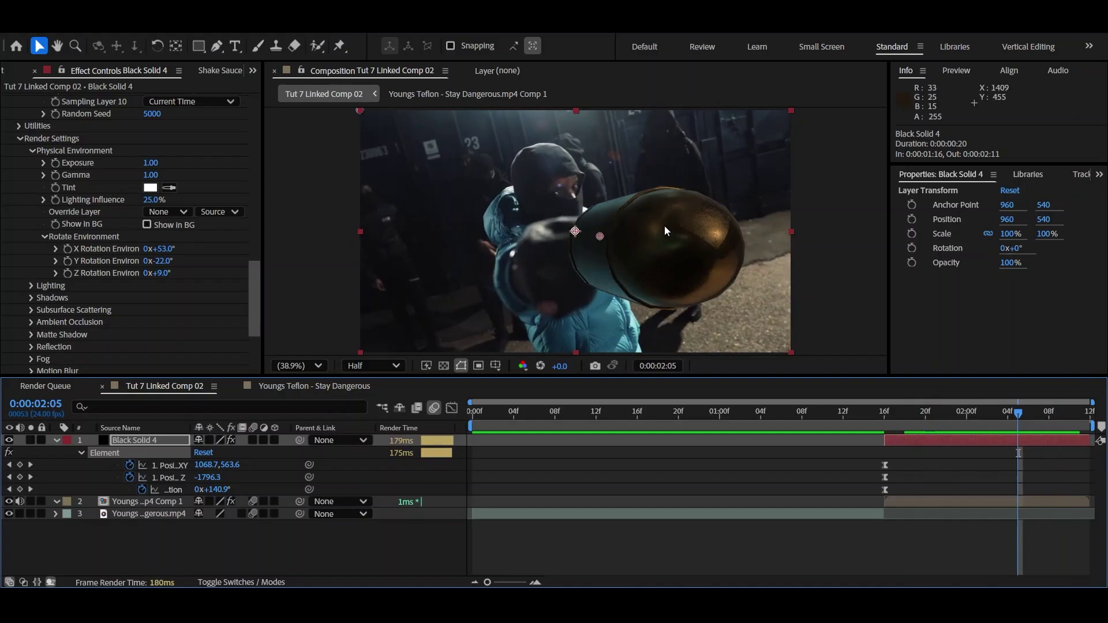
mouse_move(151, 162)
left_mouse_down()
mouse_move(173, 155)
mouse_move(159, 174)
mouse_move(173, 171)
mouse_move(166, 163)
left_mouse_up()
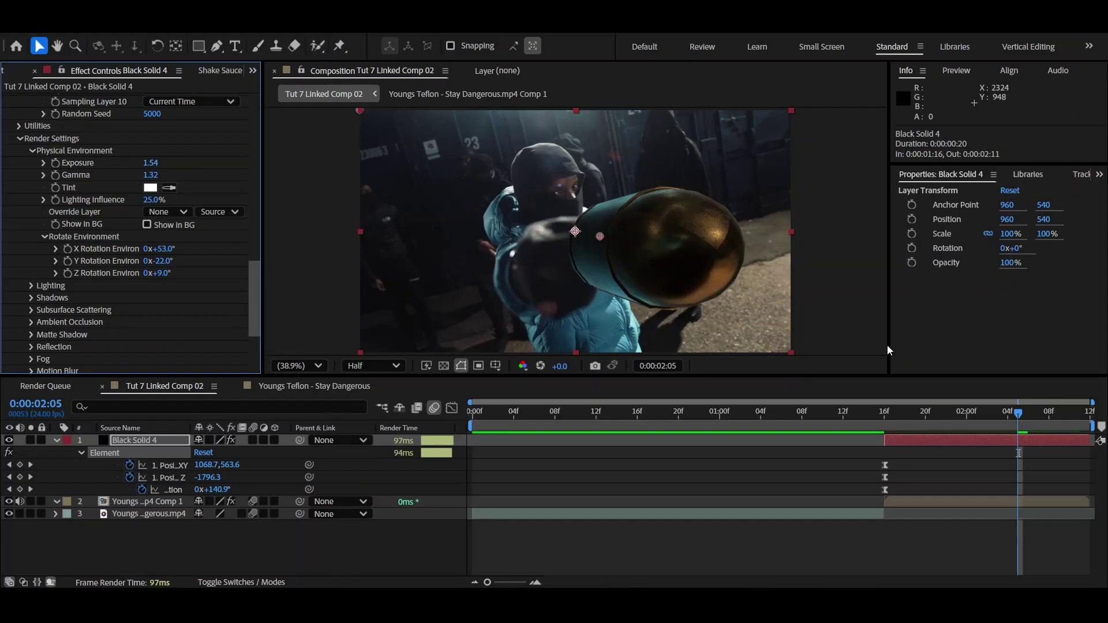
Preview the bullet's entrance and park the playhead at its first keyframe, 0:00:01:16
left_click(867, 410)
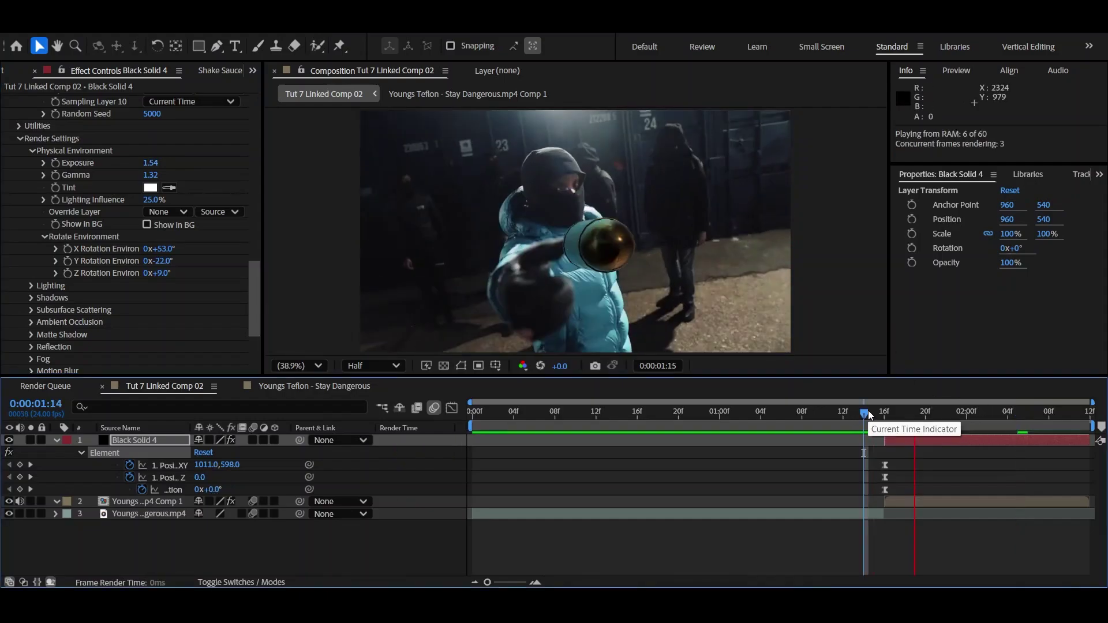
key("space")
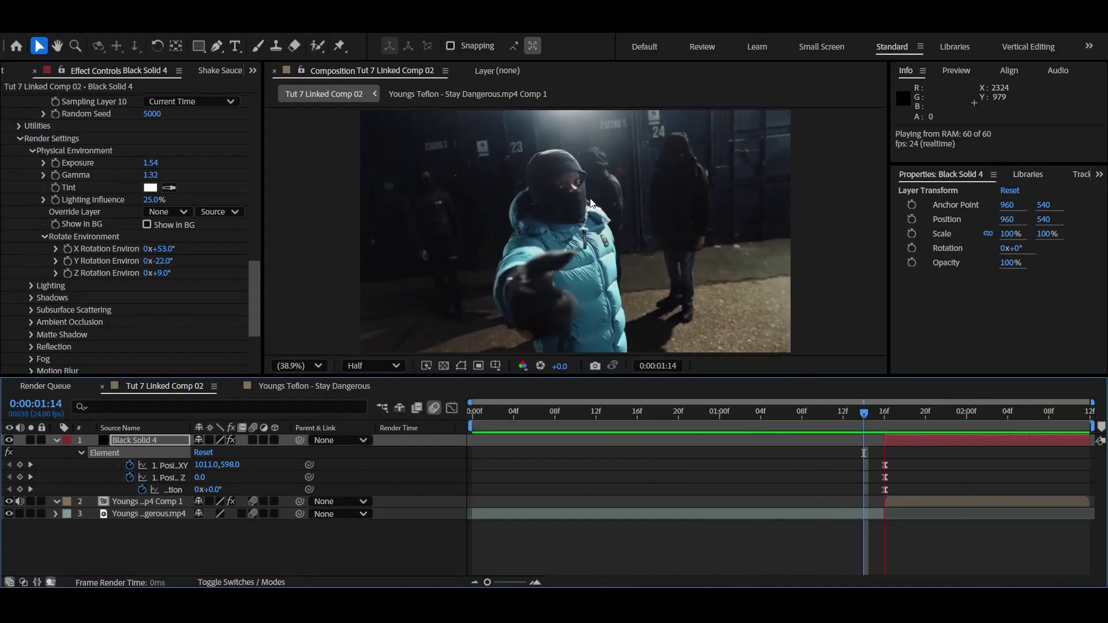
key("space")
left_click_drag(881, 410, 915, 413)
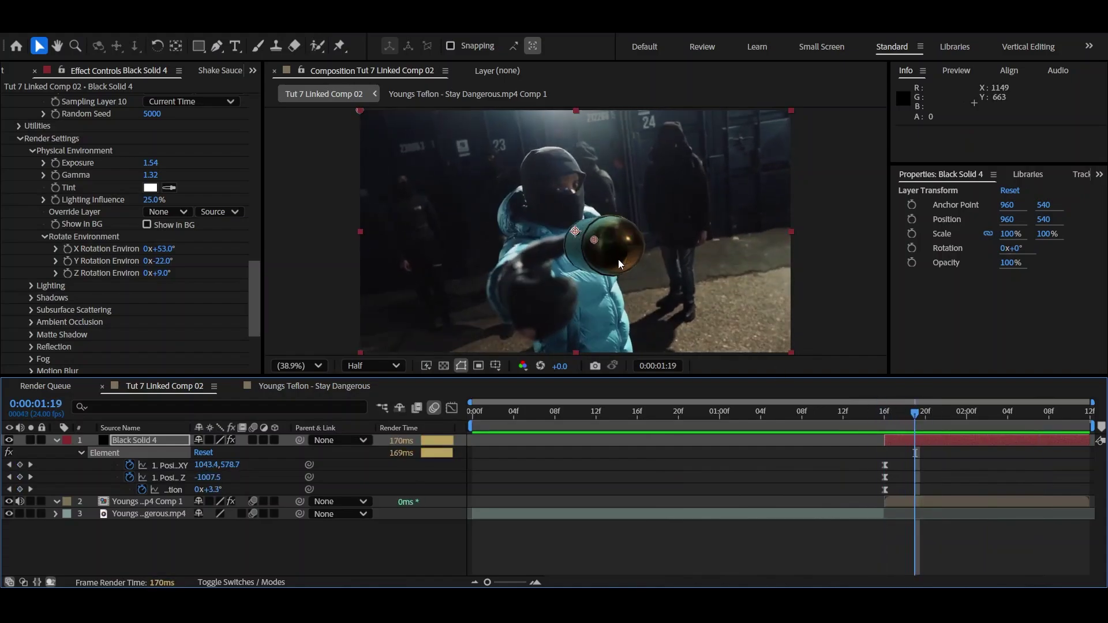
left_click(885, 412)
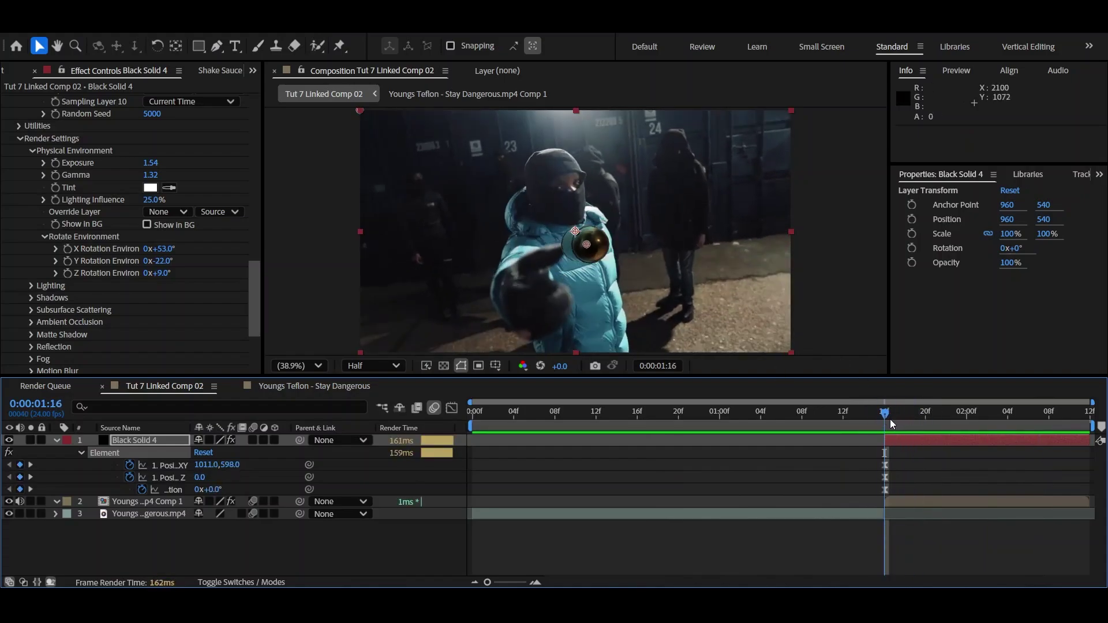
left_click(941, 481)
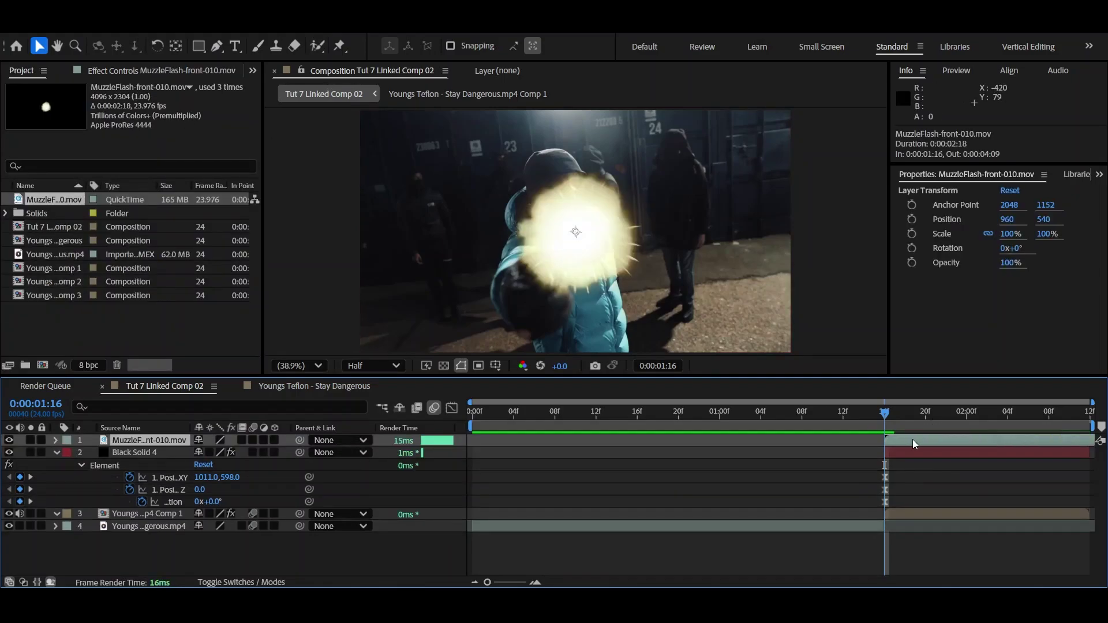
Make the muzzle flash 3D with motion blur, orient it 346.9°, and centre it at 926.3, 624.4 under the bullet
left_click(274, 441)
left_click(252, 440)
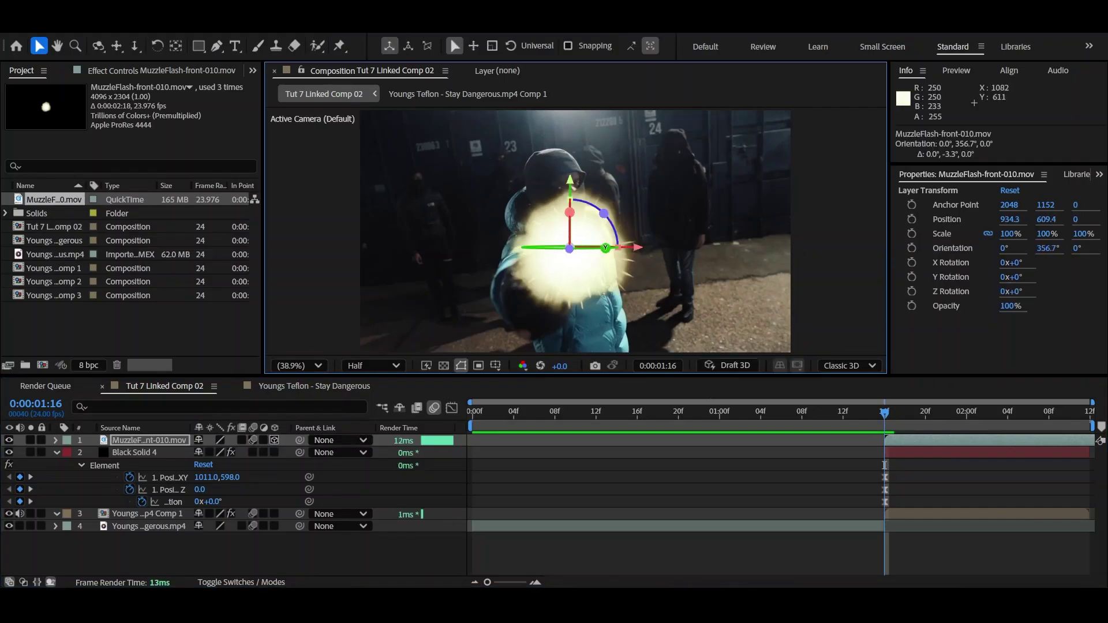
left_click_drag(604, 248, 548, 268)
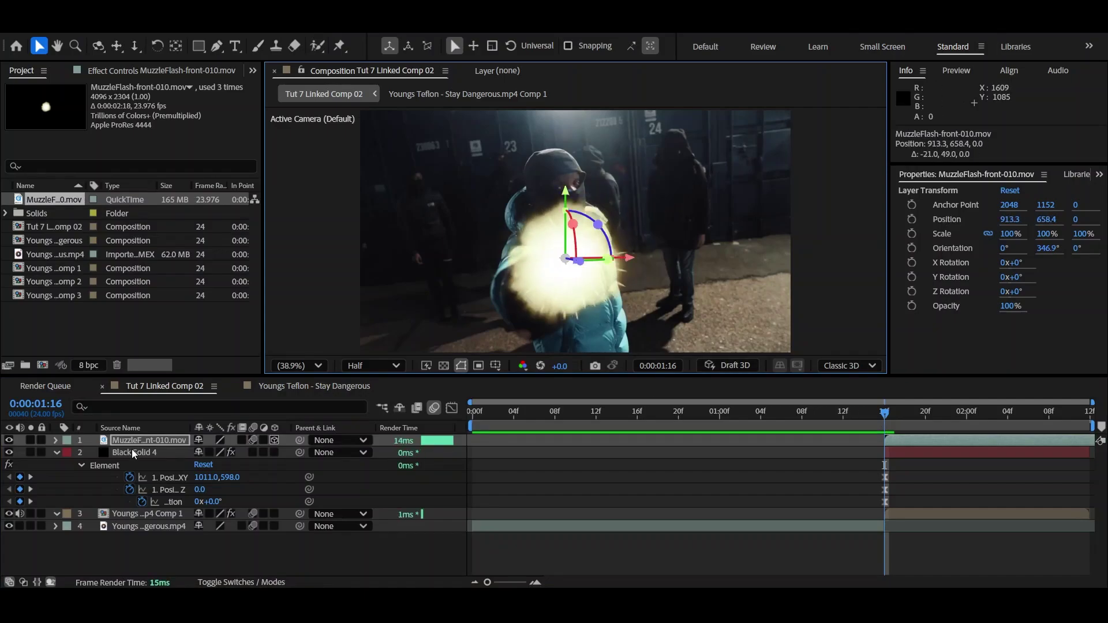
left_click_drag(133, 453, 135, 436)
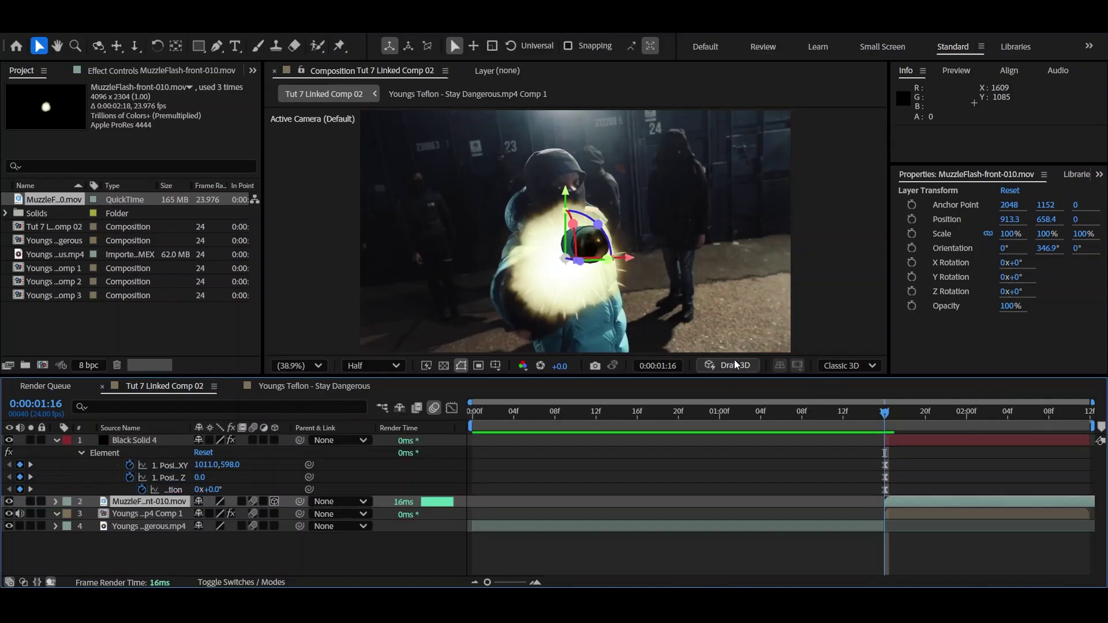
left_click_drag(562, 264, 565, 259)
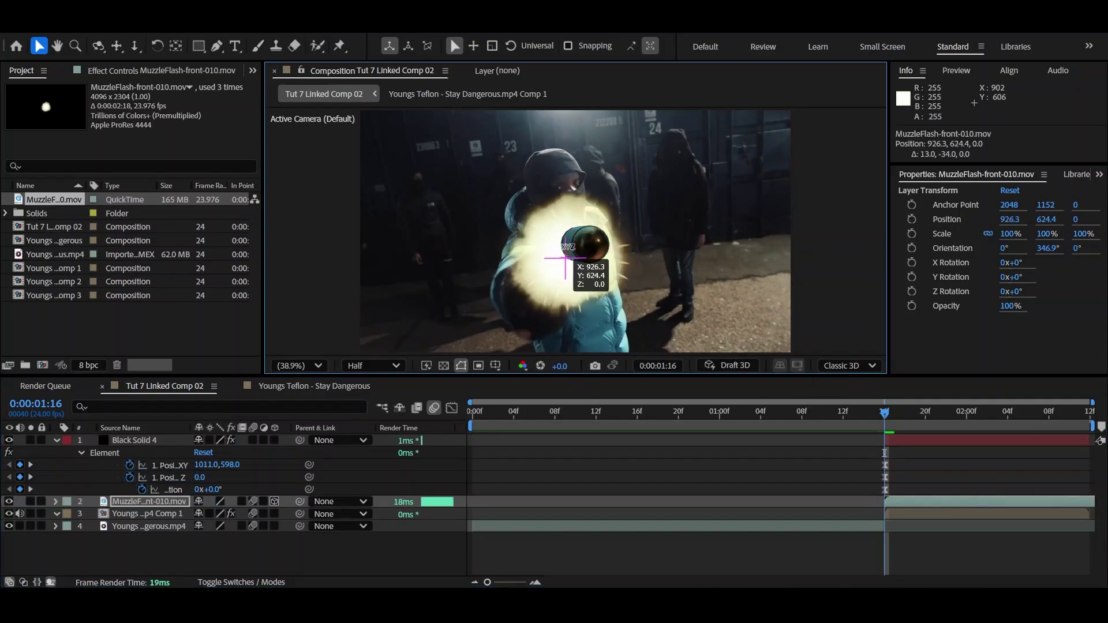
Apply Deep Glow to the muzzle flash with a radius of 560
key("ctrl+space")
type("d")
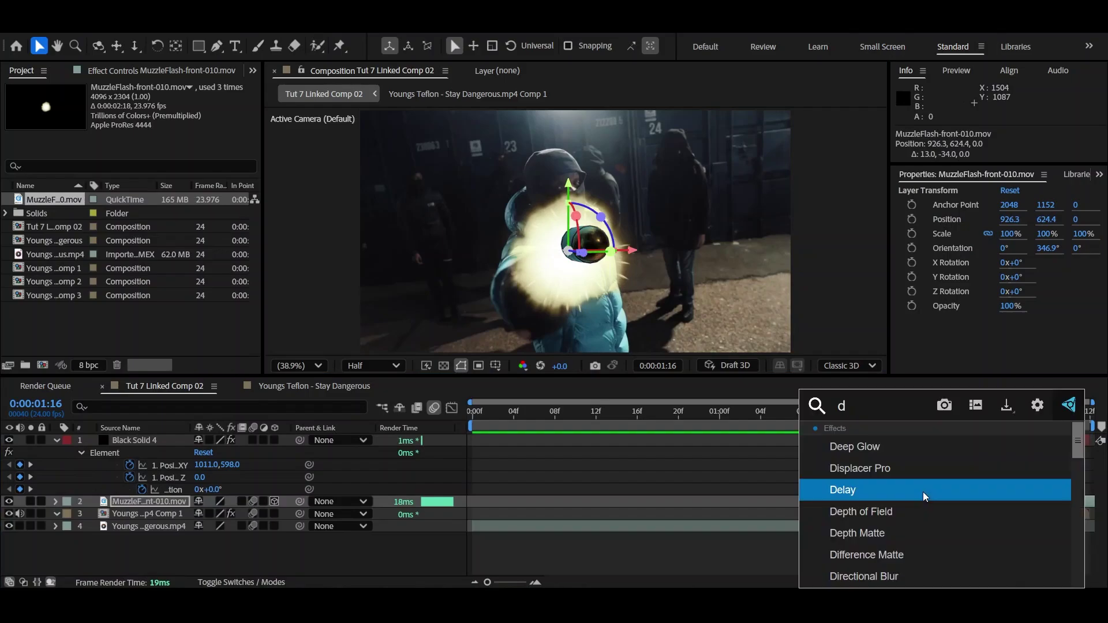
type("e")
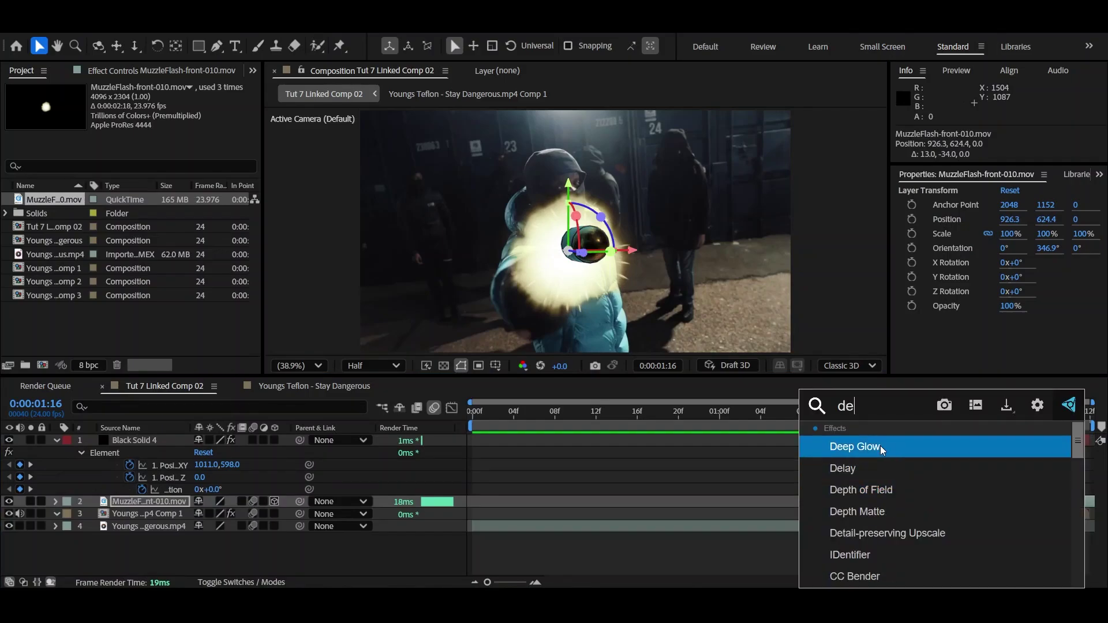
left_click(880, 445)
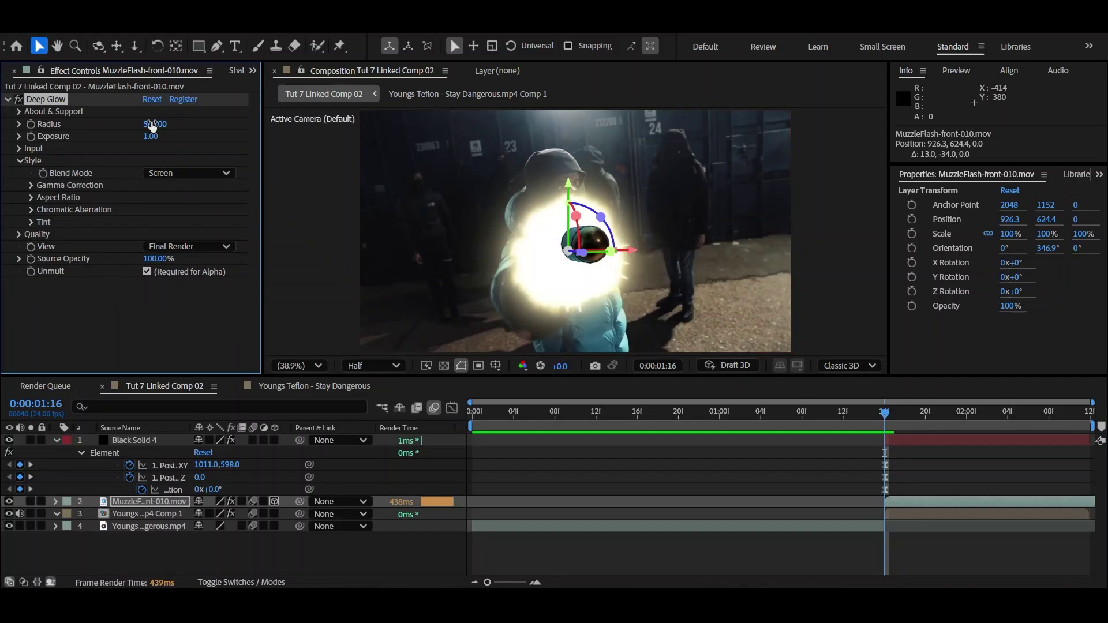
mouse_move(151, 125)
left_mouse_down()
mouse_move(174, 120)
mouse_move(134, 136)
left_mouse_up()
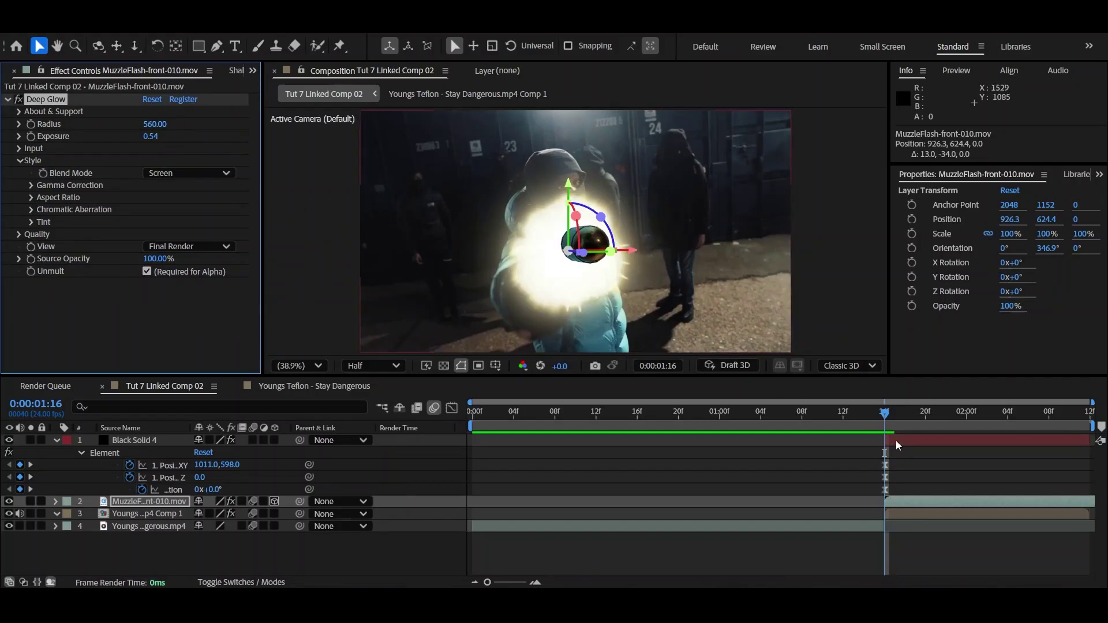
Keyframe the glow Exposure from 0.54 at 0:00:01:16 to 0 at 0:00:01:21 and preview it
left_click_drag(907, 417, 939, 416)
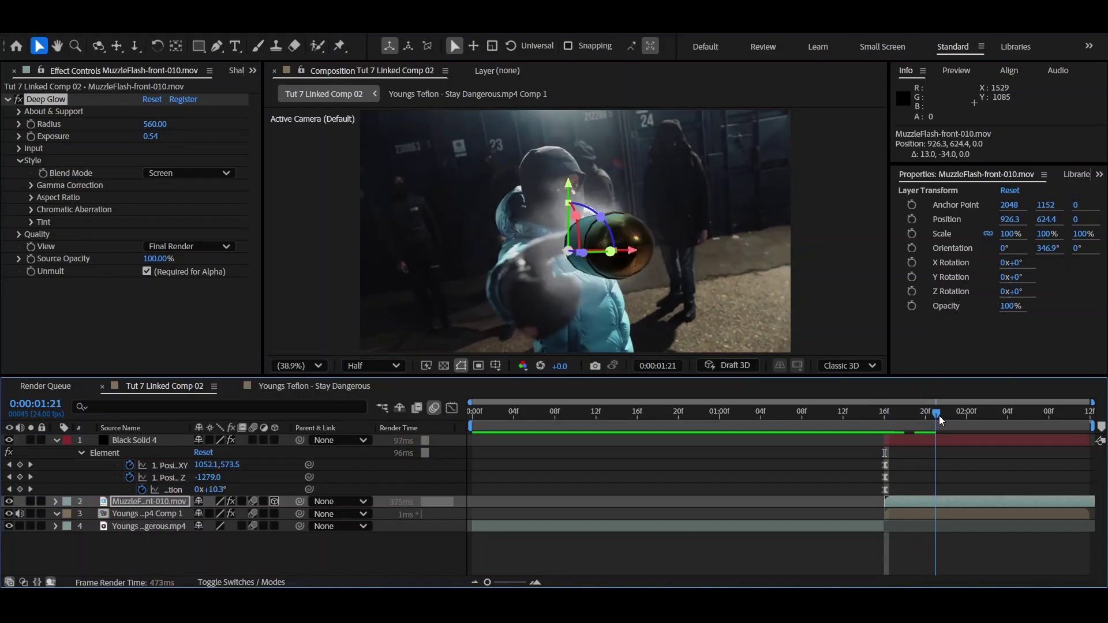
left_click(31, 138)
key("u")
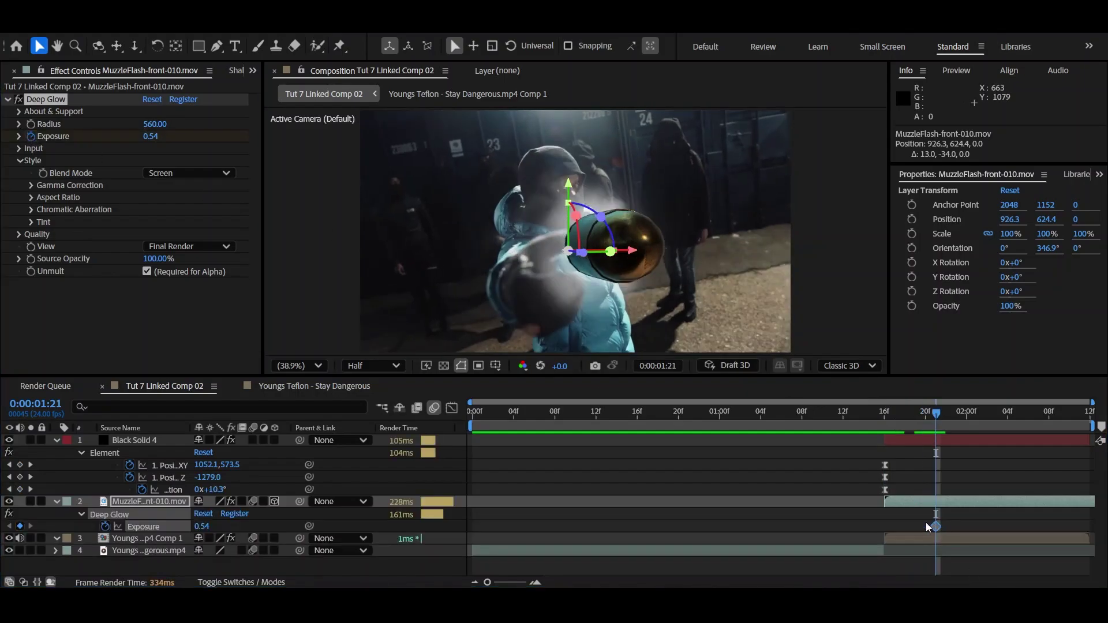
left_click_drag(927, 524, 887, 521)
left_click(145, 136)
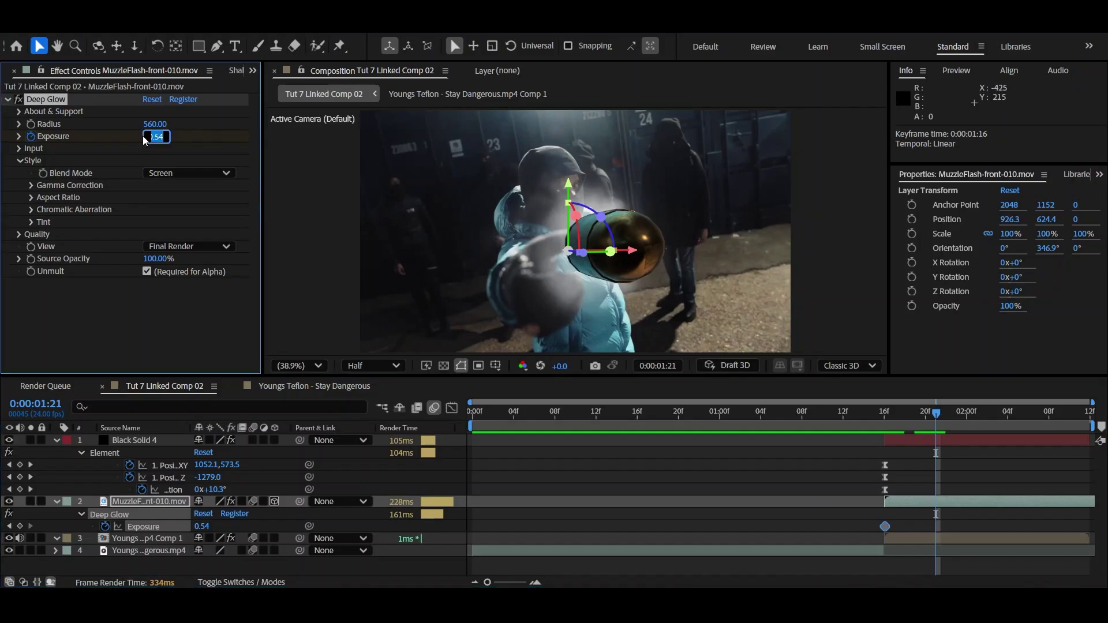
type("0")
key("Return")
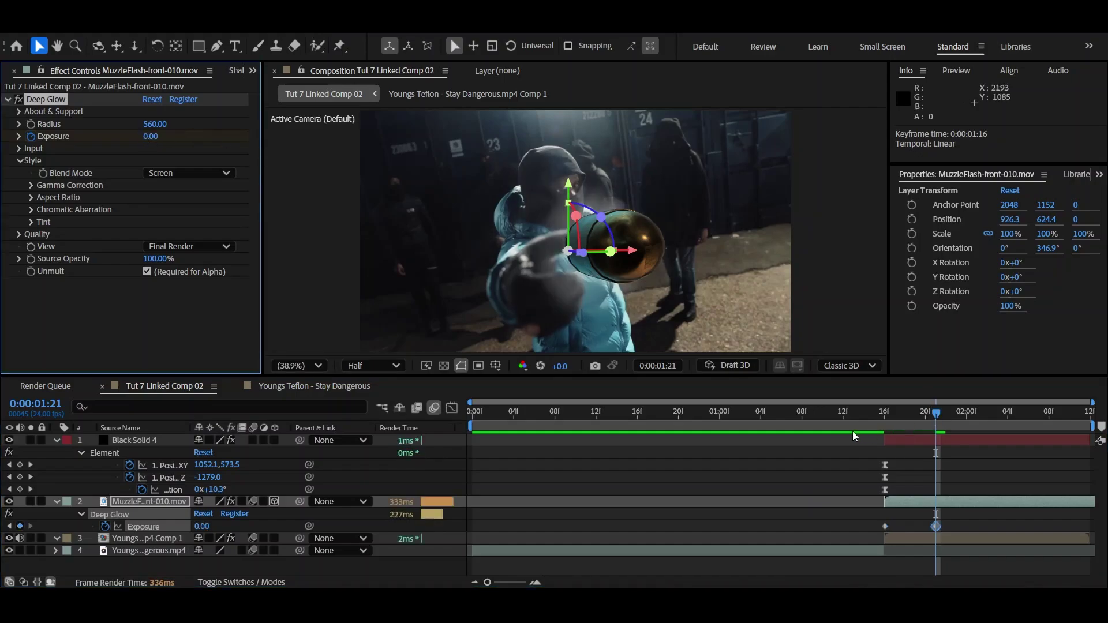
left_click(889, 419)
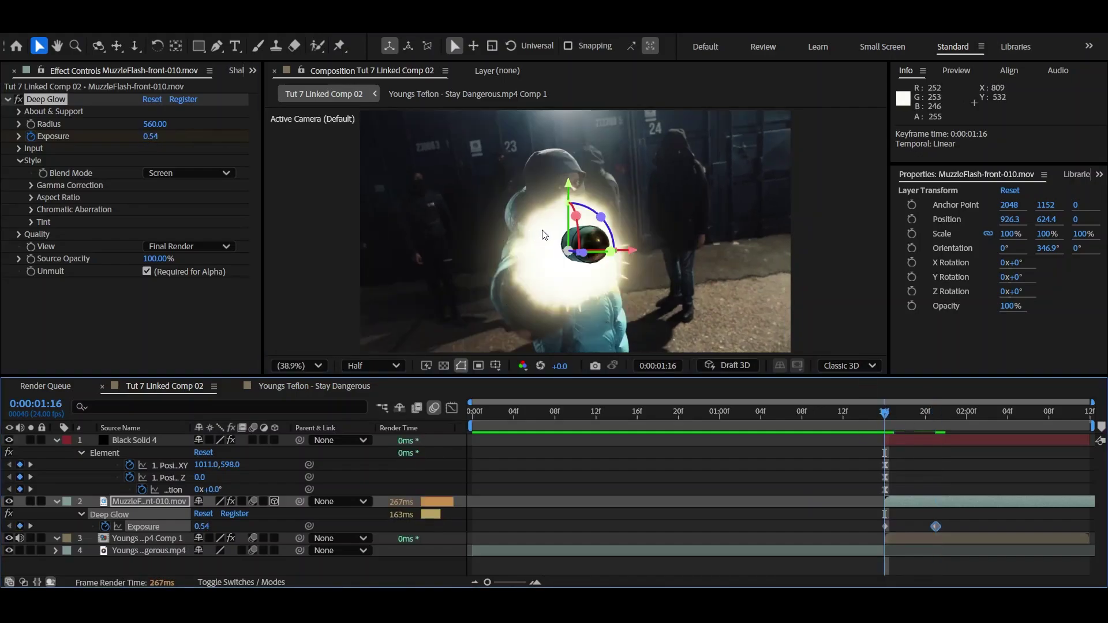
key("space")
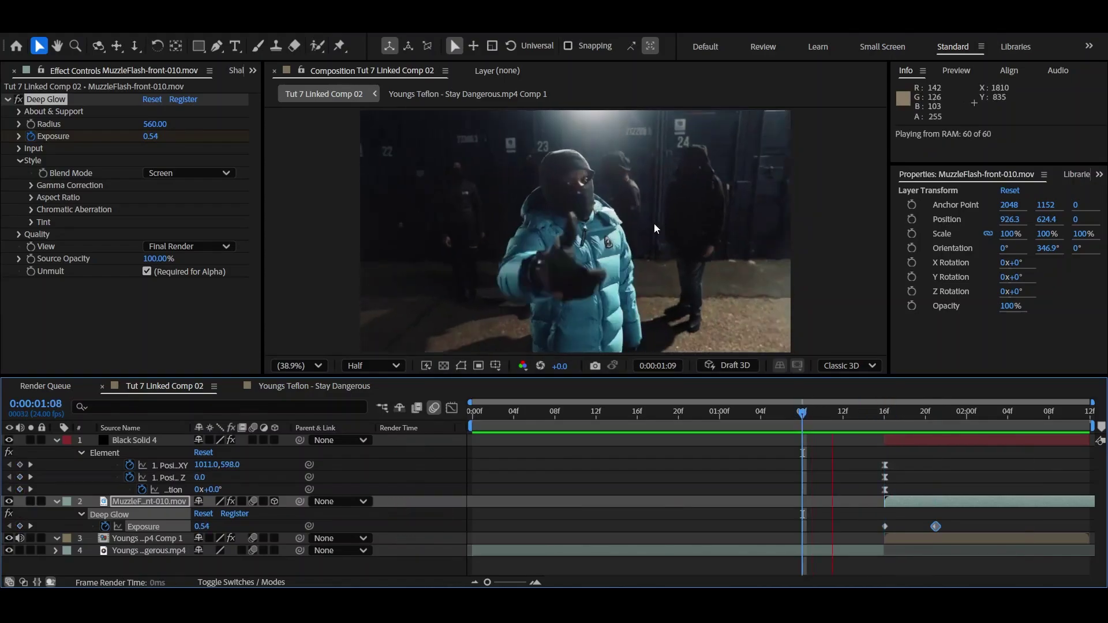
left_click_drag(854, 413, 1006, 403)
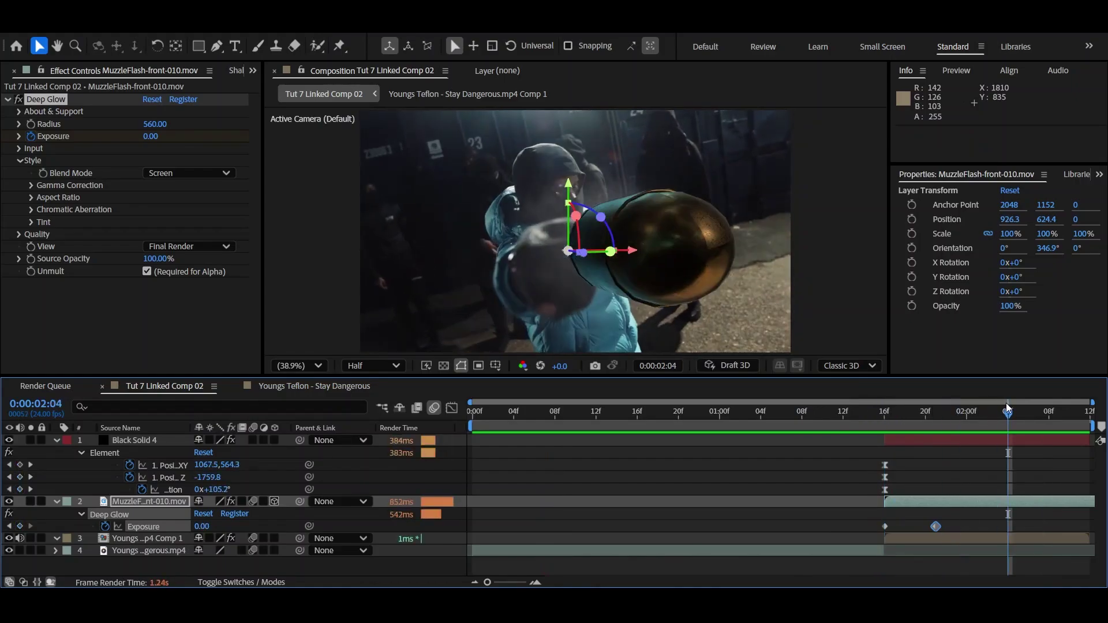
left_click(1026, 487)
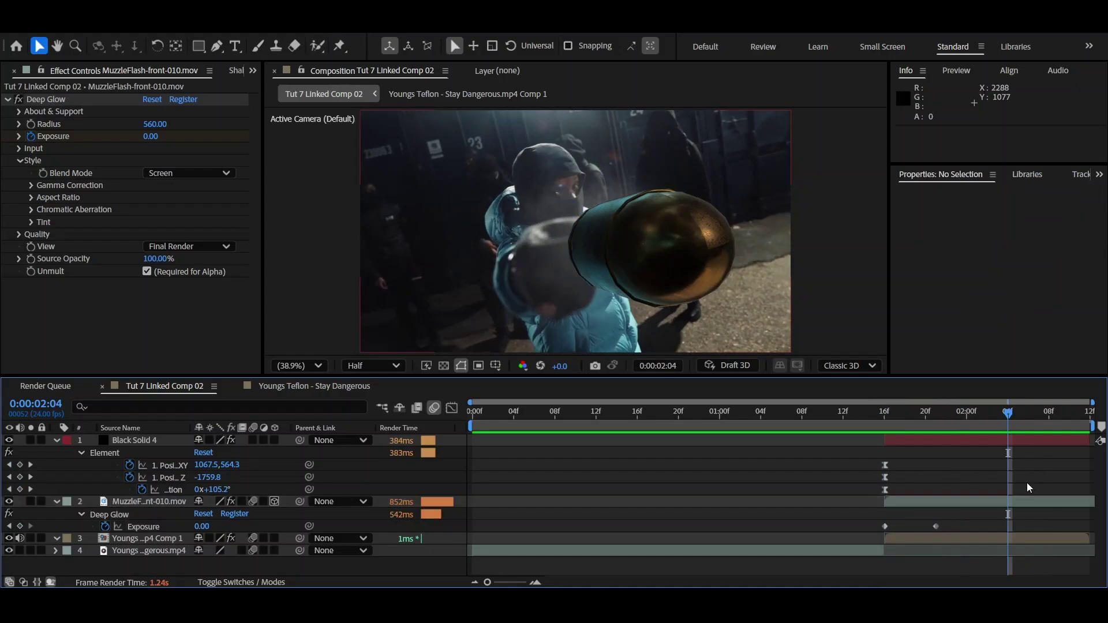
left_click(1027, 441)
scroll(85, 299, "down", 15)
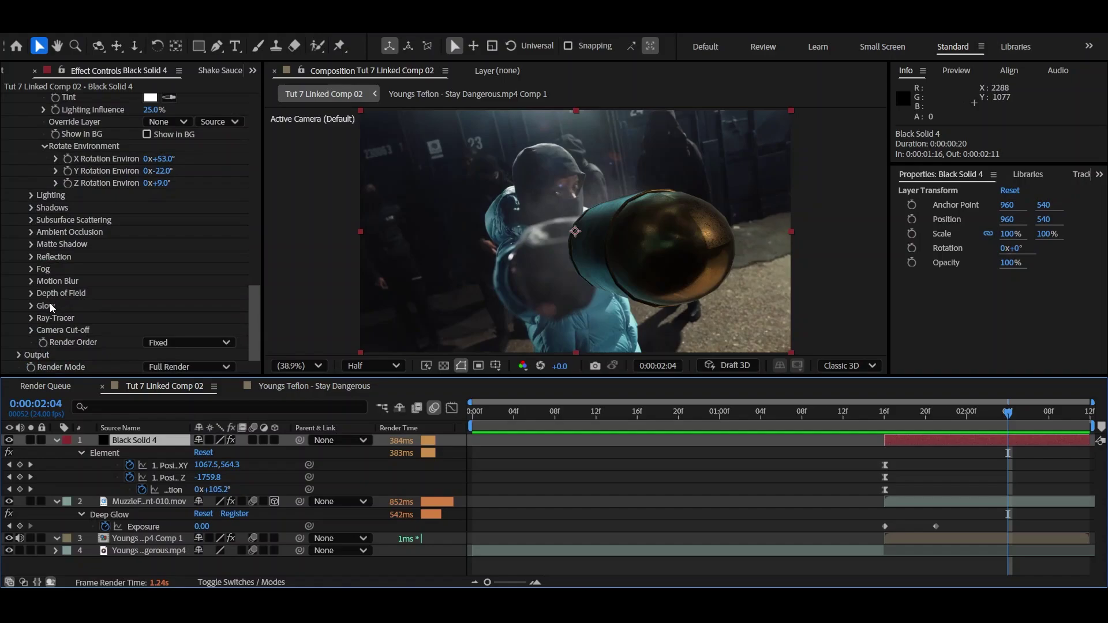
scroll(26, 162, "up", 3)
scroll(25, 198, "down", 3)
left_click(31, 281)
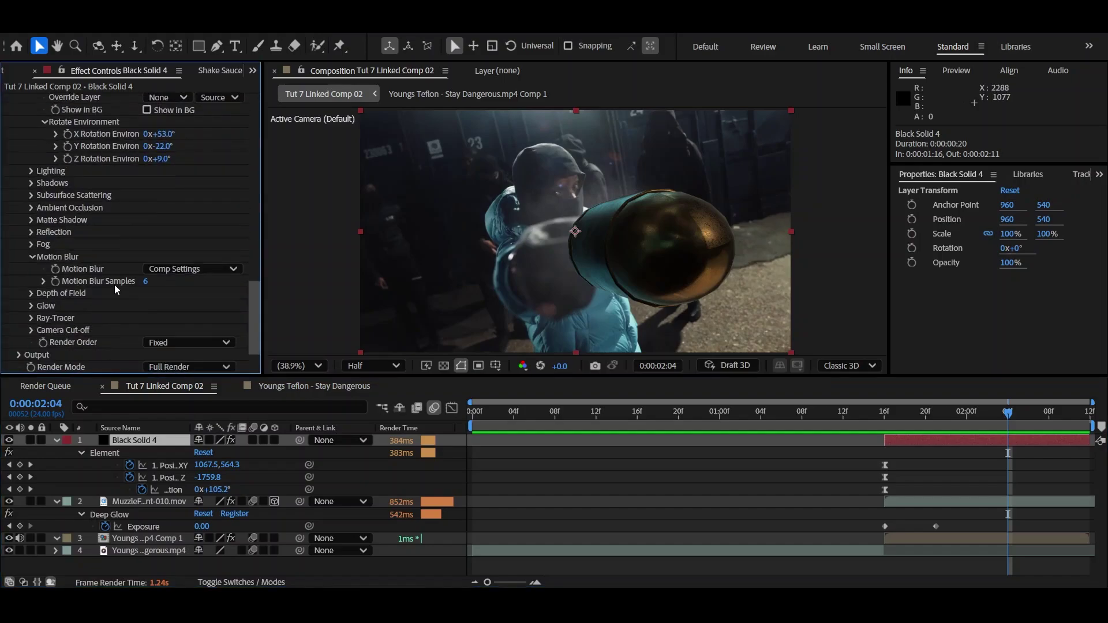
left_click(174, 269)
left_click(198, 297)
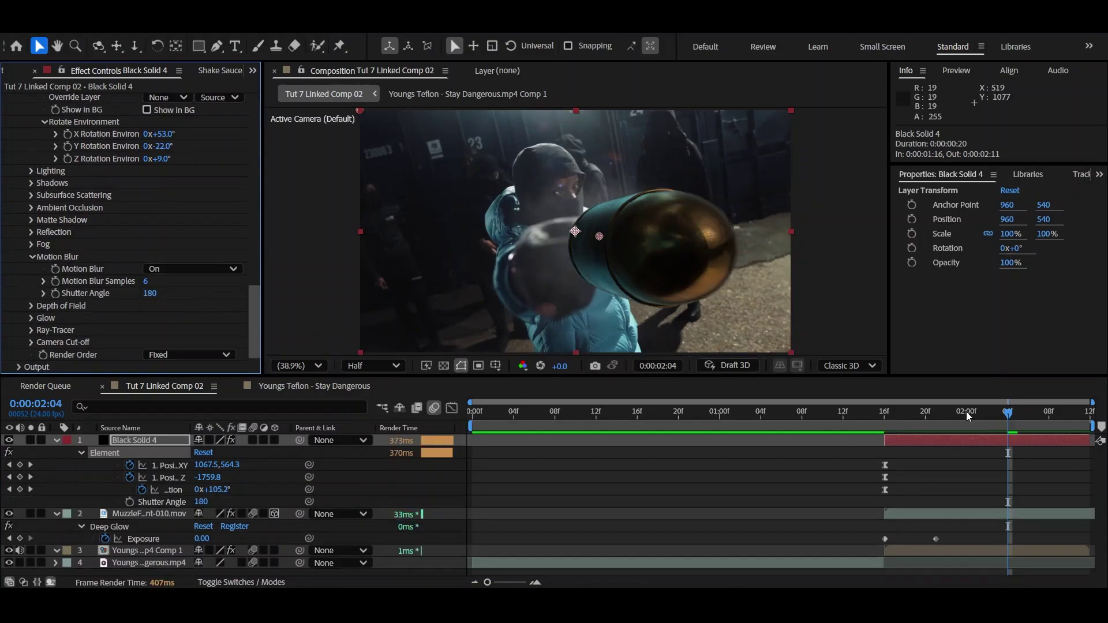
left_click(971, 413)
left_click_drag(971, 414, 1026, 438)
Apply RSMB Pro to Black Solid 4 at its default 0.50 Blur Amt
key("ctrl+space")
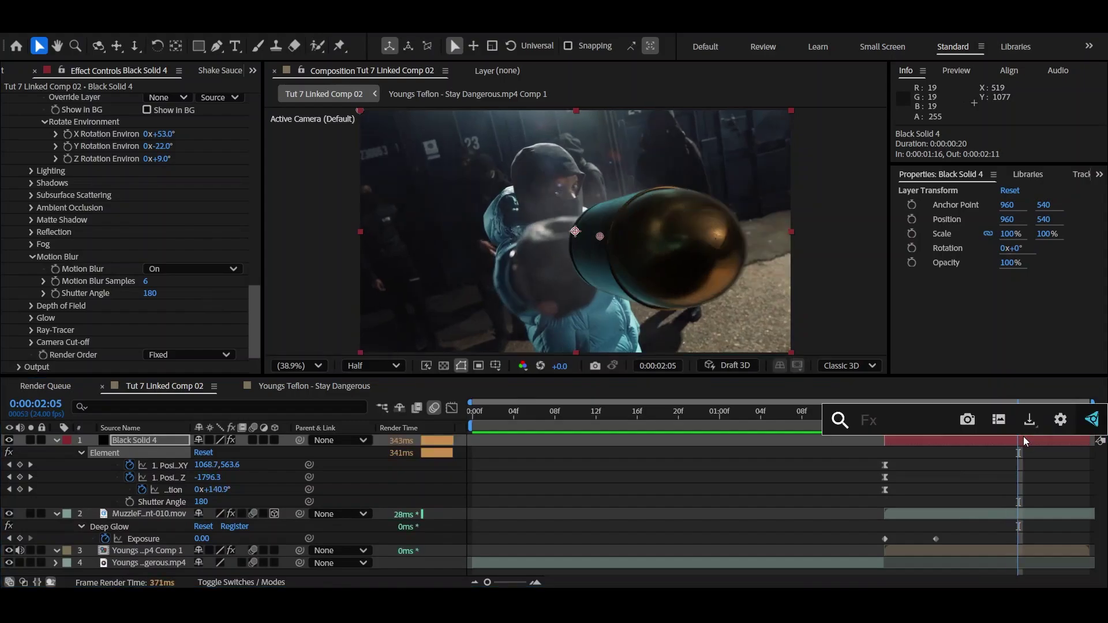
type("rs")
key("Down")
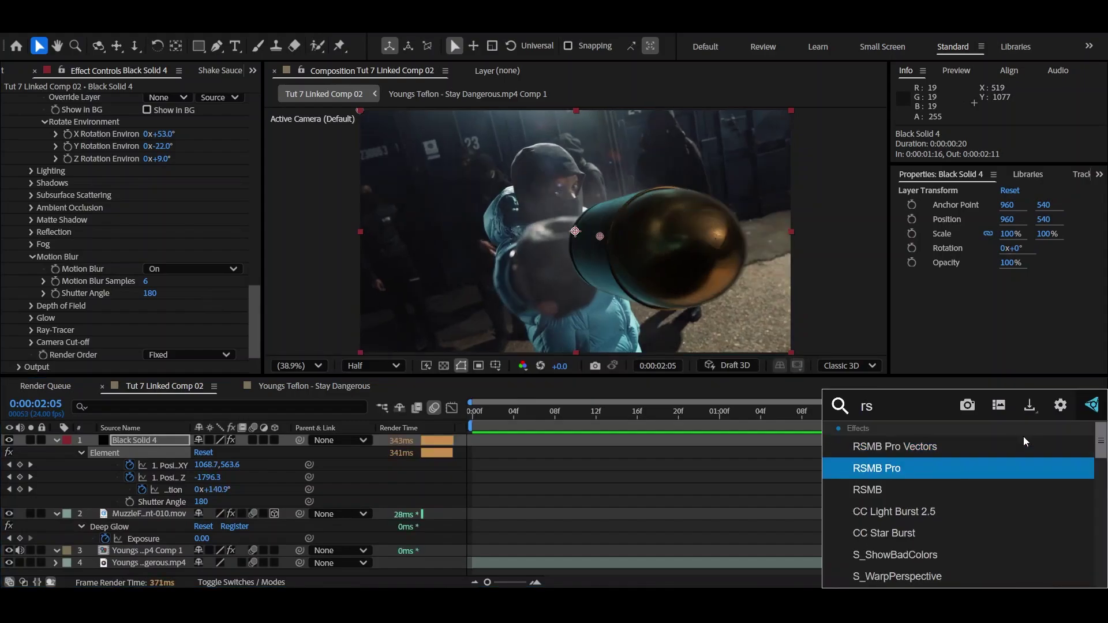
key("Return")
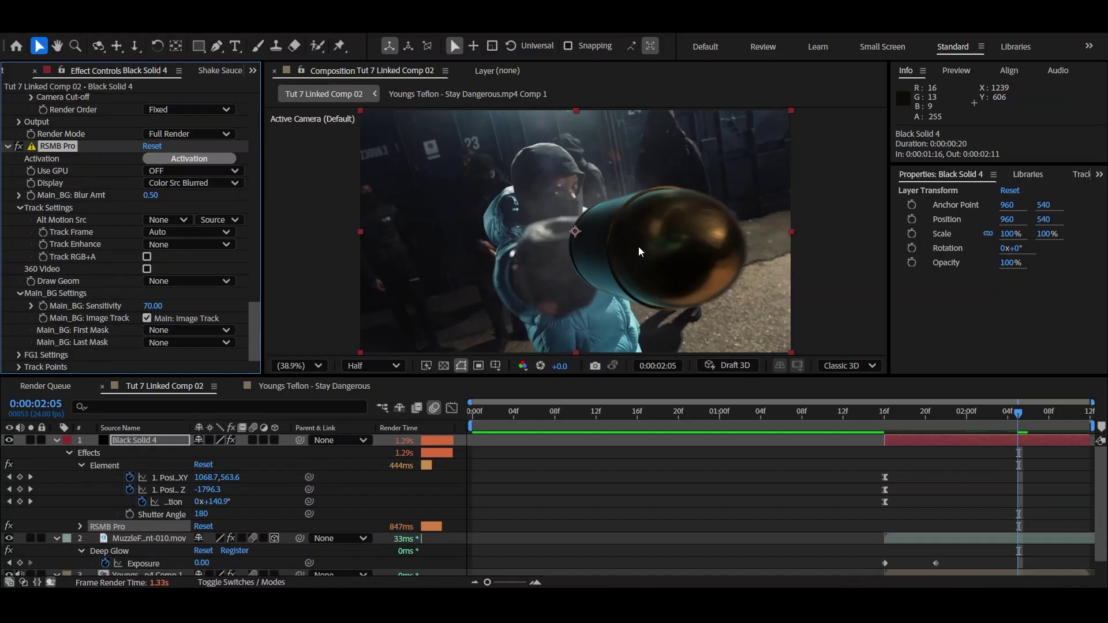
Preview the shot from 0:00:01:12, just before the bullet appears
left_click_drag(1018, 413, 844, 417)
key("space")
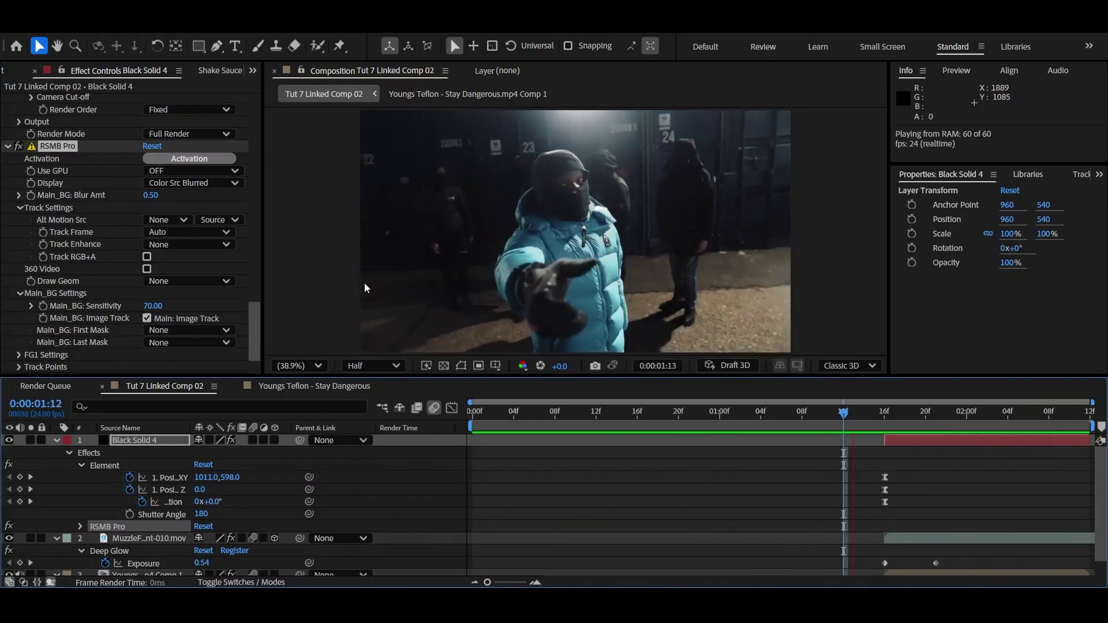
key("space")
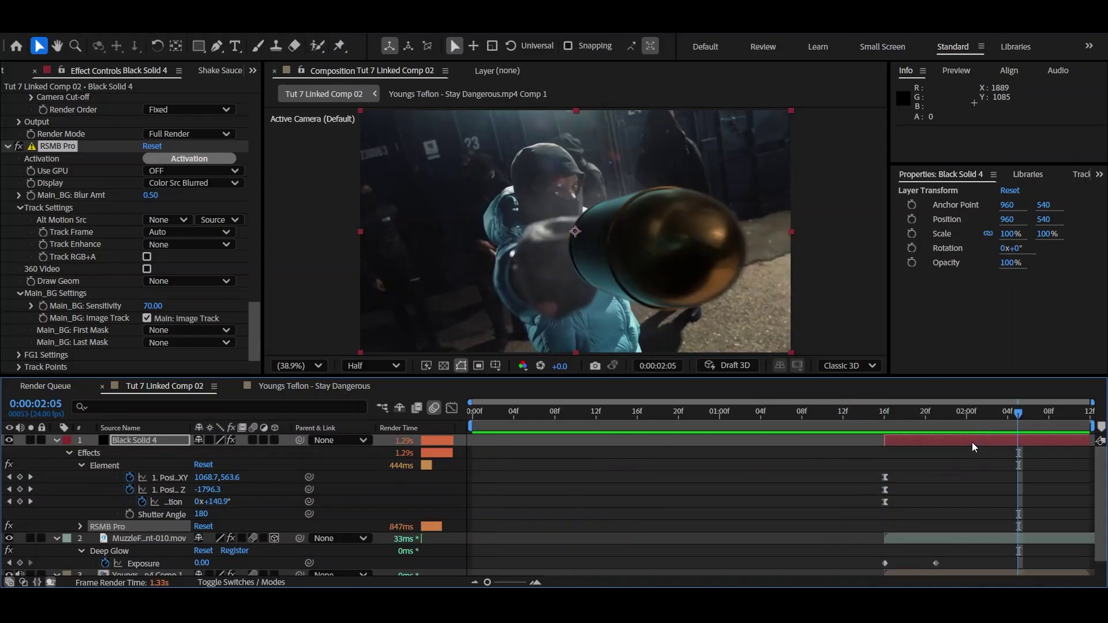
Apply Deep Glow to Black Solid 4 with Radius 549 and Exposure 0.21, toggling it to compare
key("ctrl+space")
type("deep")
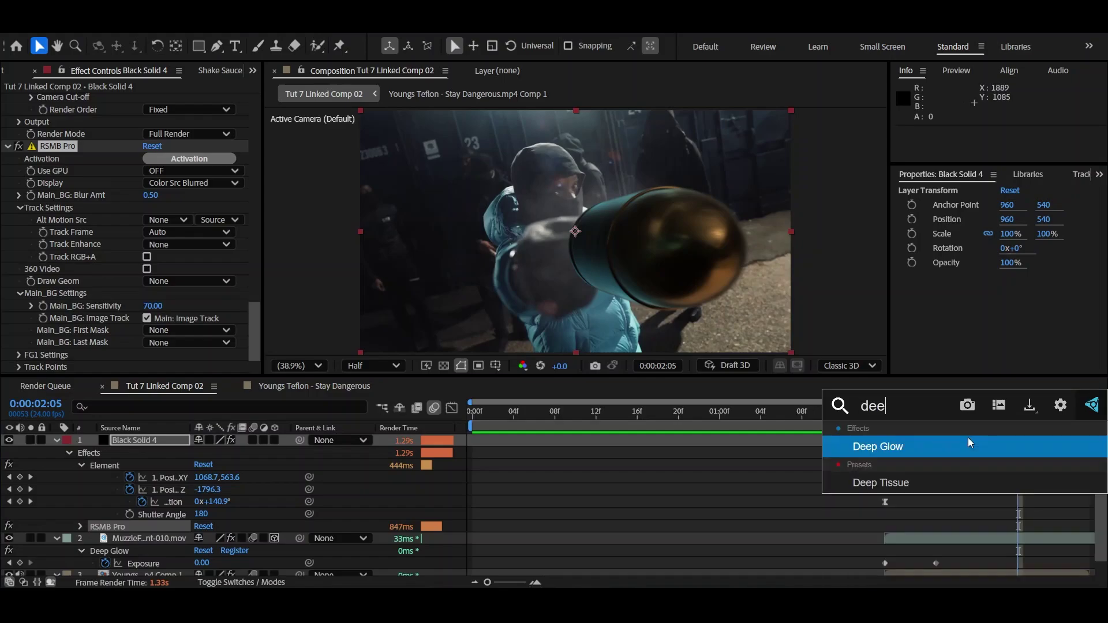
key("Return")
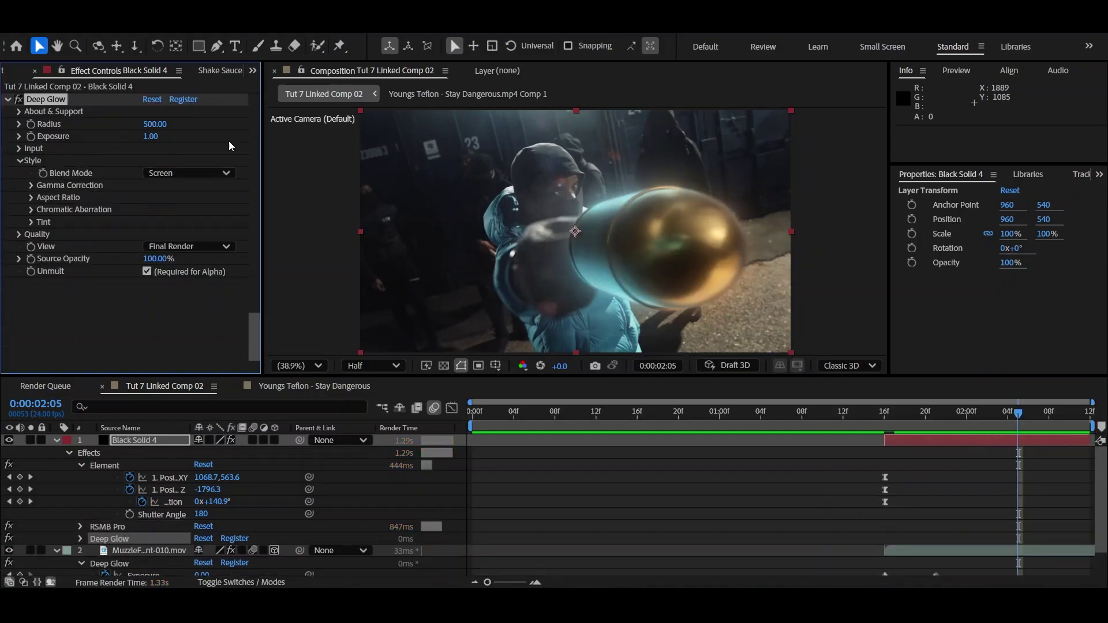
left_click_drag(156, 124, 100, 137)
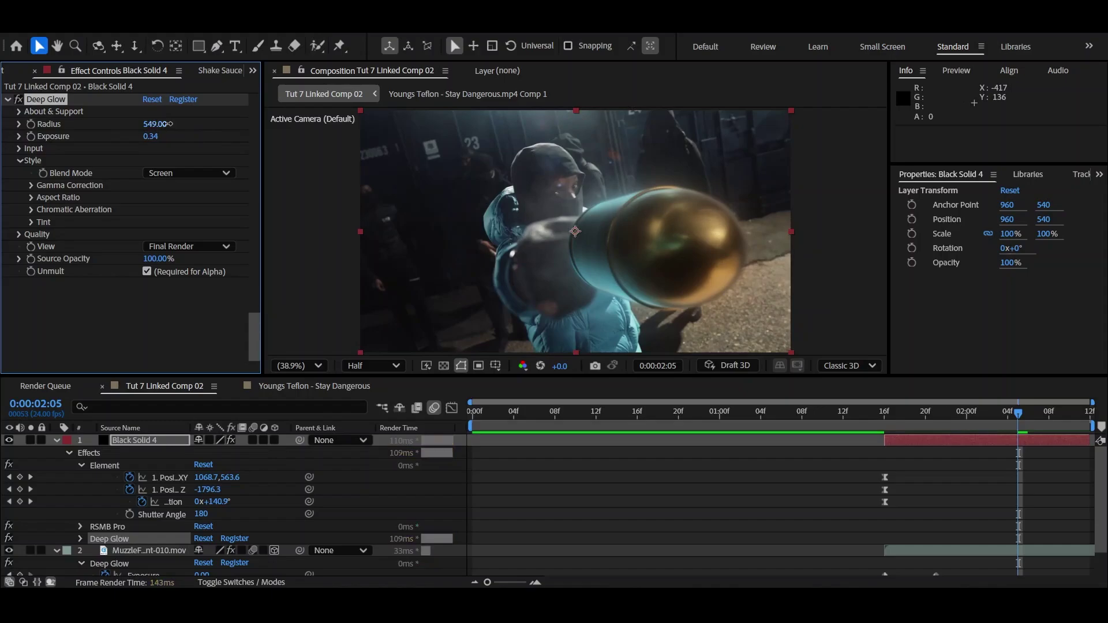
left_click_drag(157, 124, 143, 137)
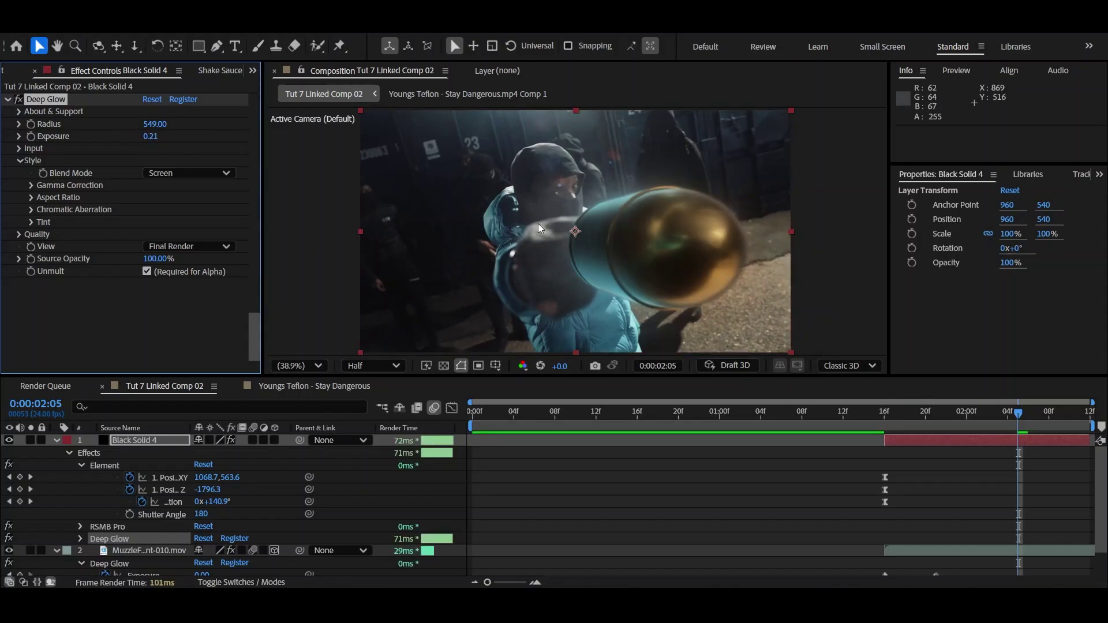
left_click(20, 100)
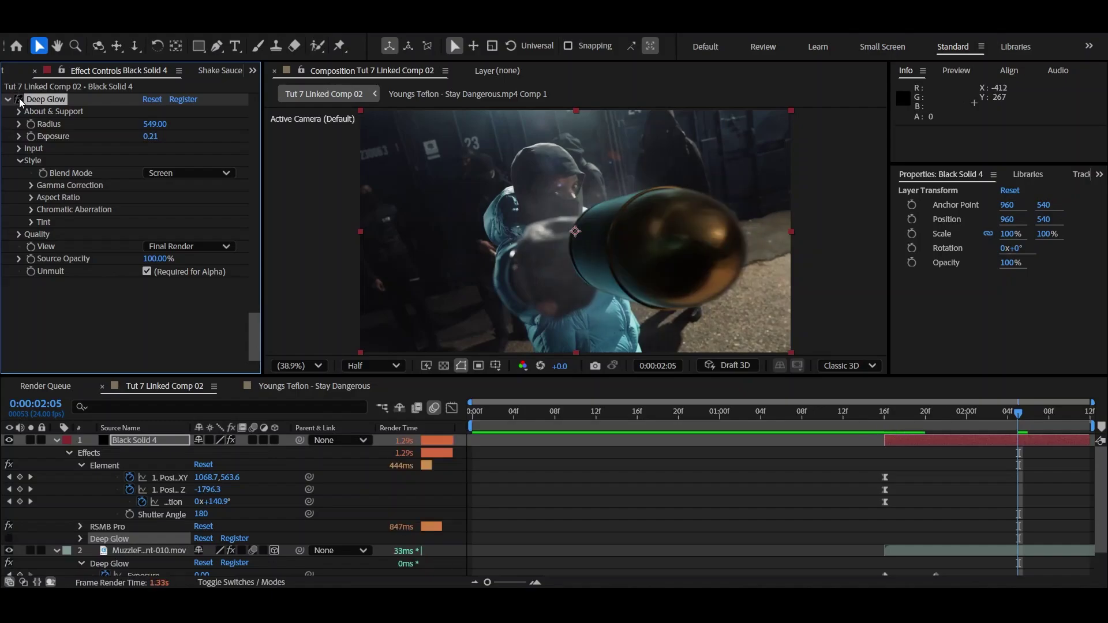
left_click(20, 100)
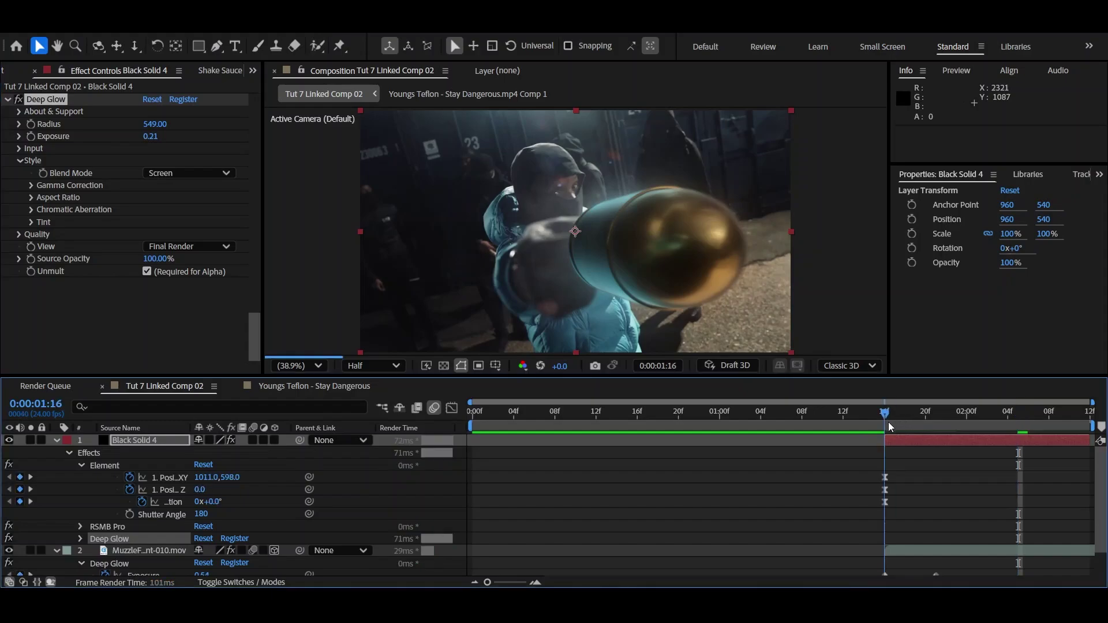
mouse_move(888, 421)
left_mouse_down()
mouse_move(915, 421)
mouse_move(888, 430)
left_mouse_up()
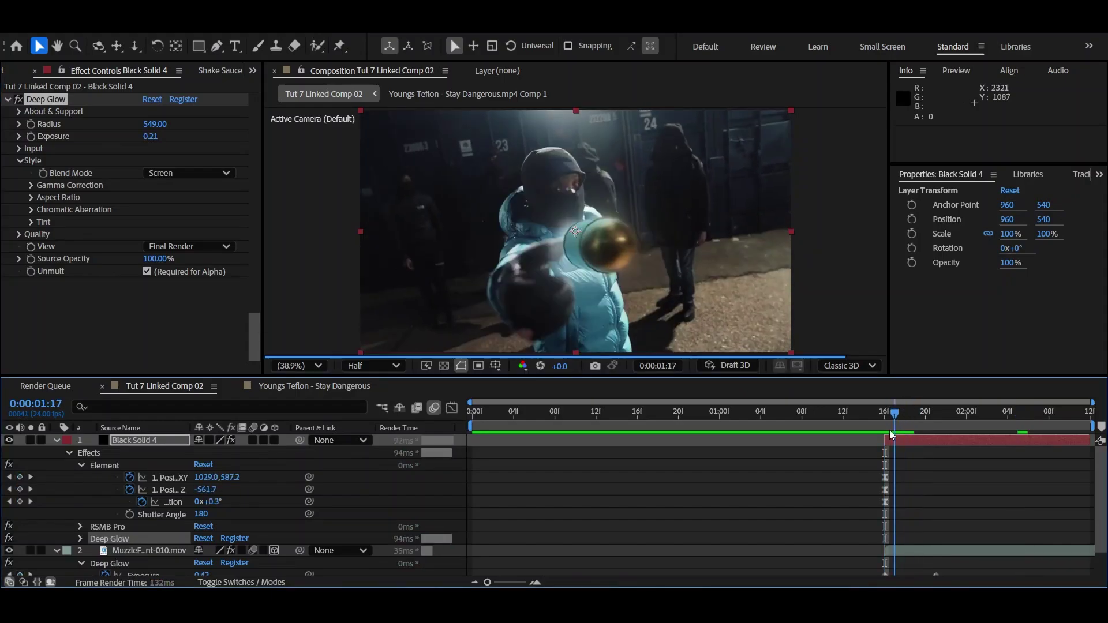
At frame 1:16, add a new adjustment layer and delete its accidental duplicate
left_click(916, 455)
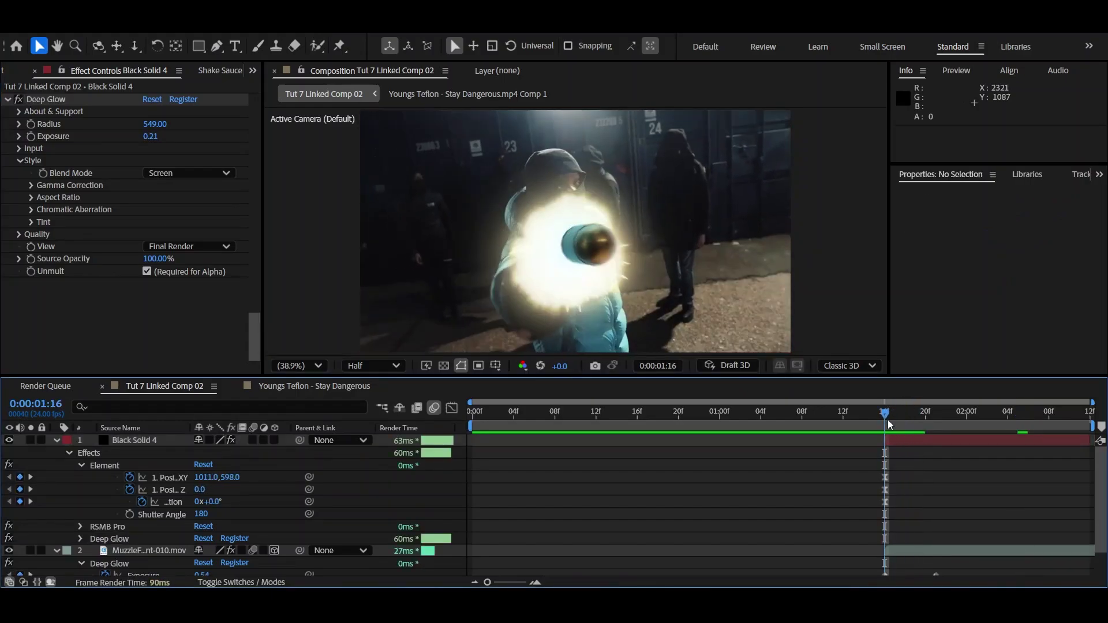
key("ctrl+alt+y")
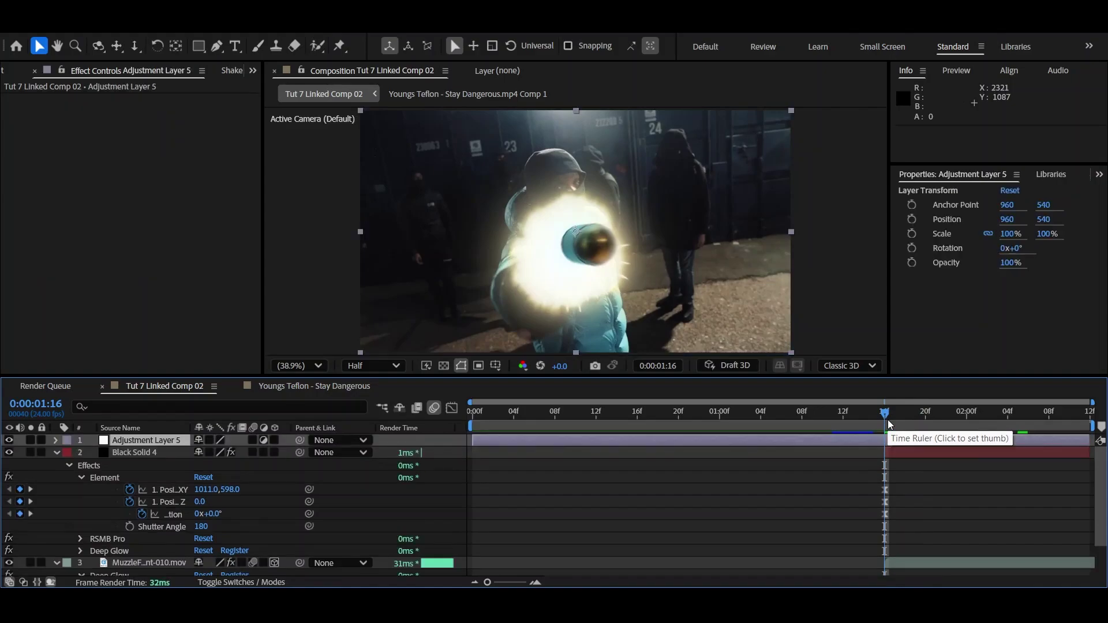
key("ctrl+d")
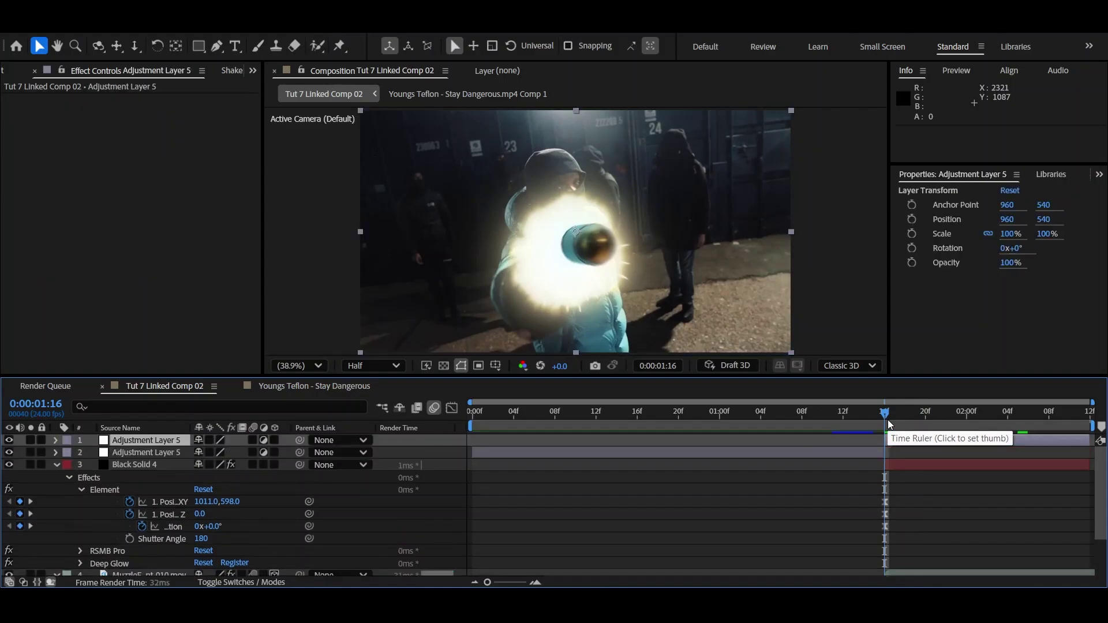
left_click(873, 456)
key("Delete")
Apply S_Flicker to Adjustment Layer 5 and check the look at frames 1:21 and 2:00
left_click(930, 443)
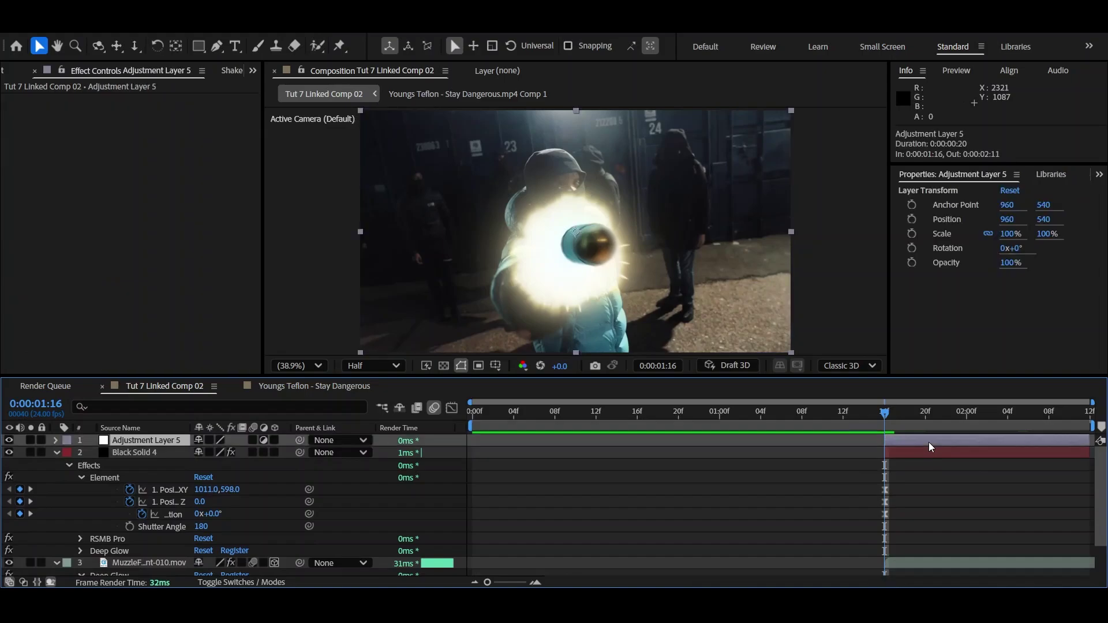
key("ctrl+space")
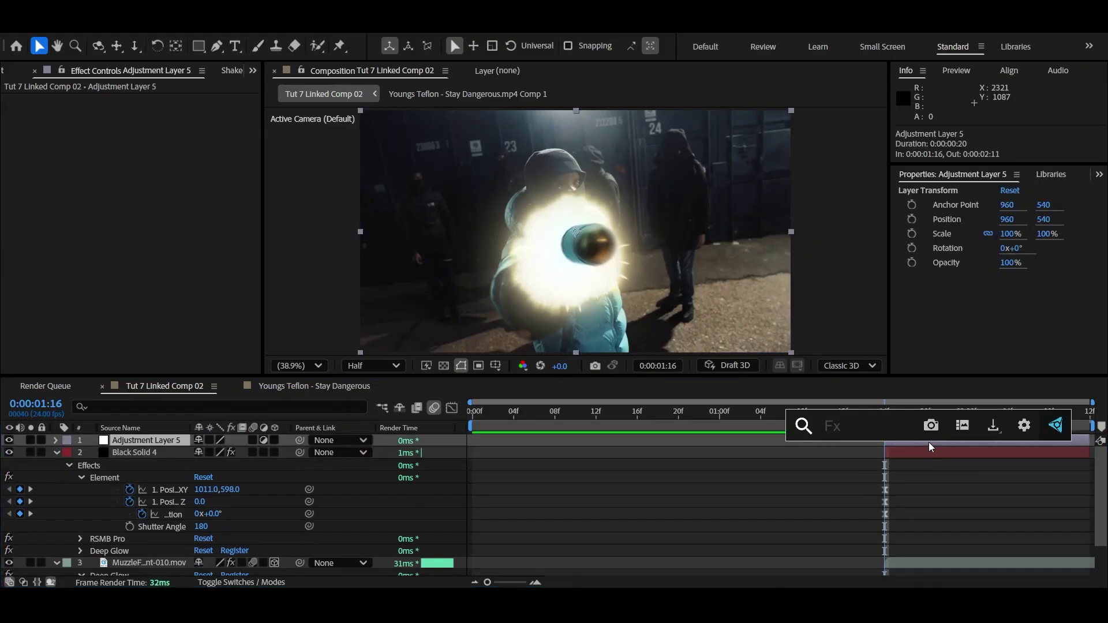
type("s_flic")
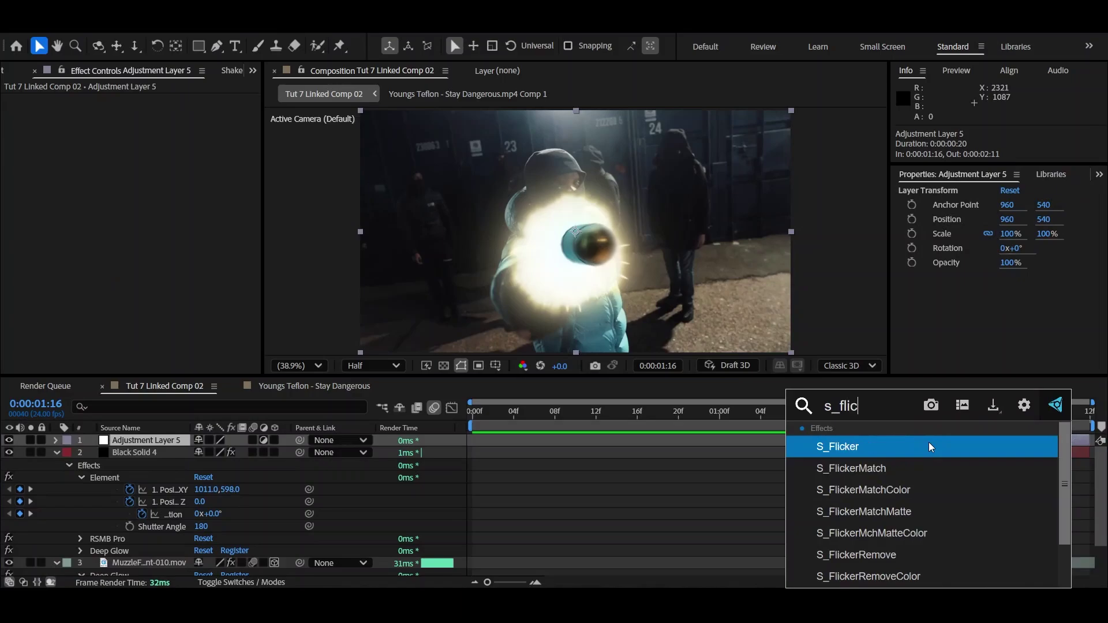
key("Return")
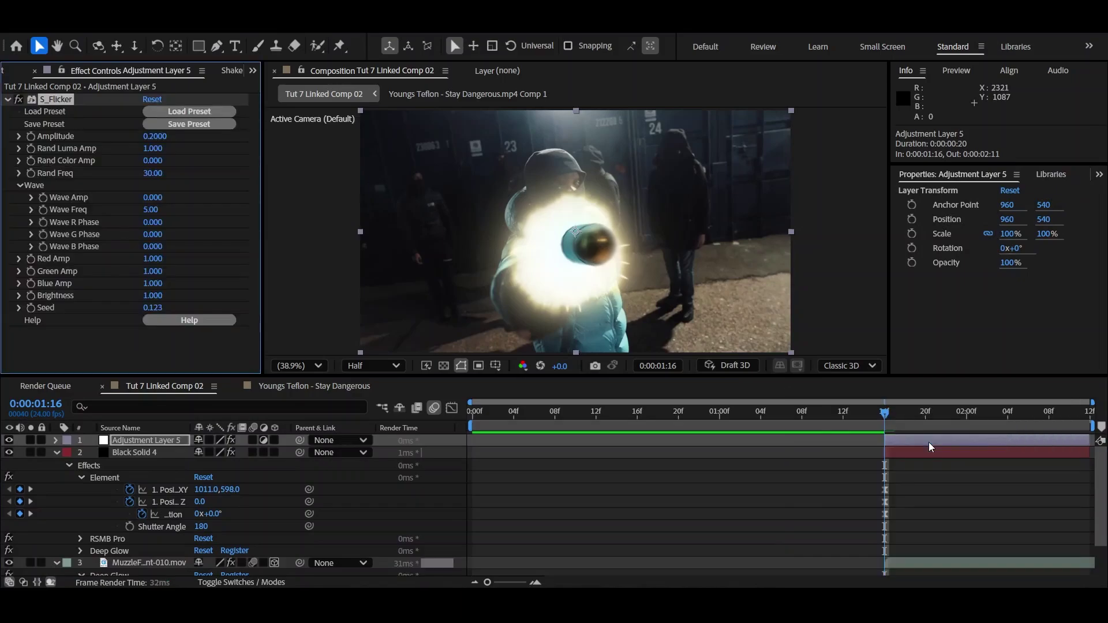
left_click(937, 414)
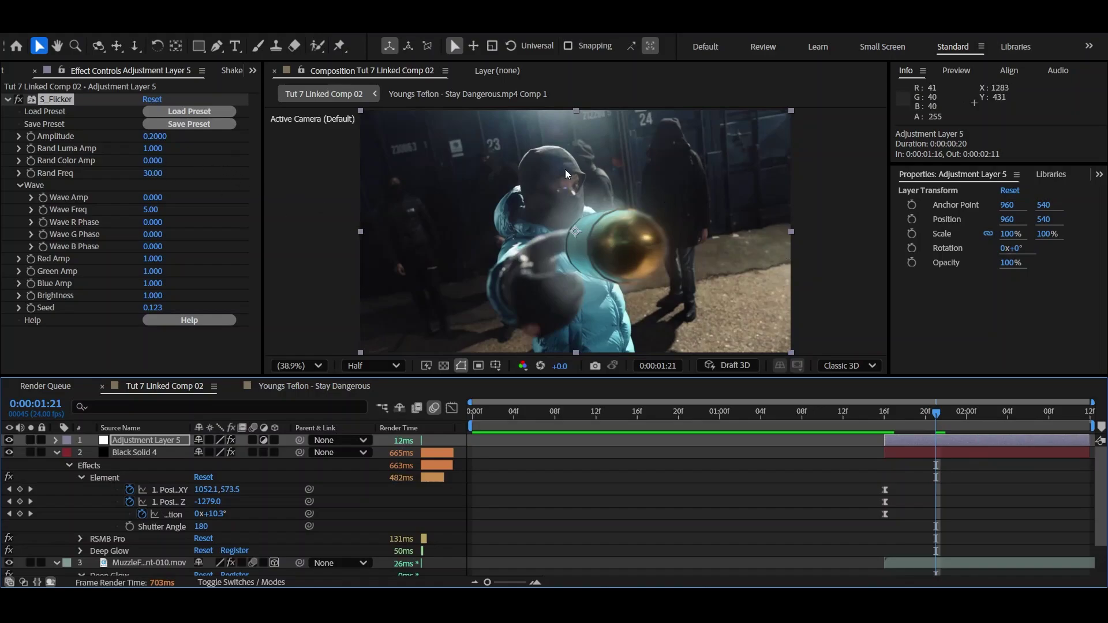
left_click(967, 425)
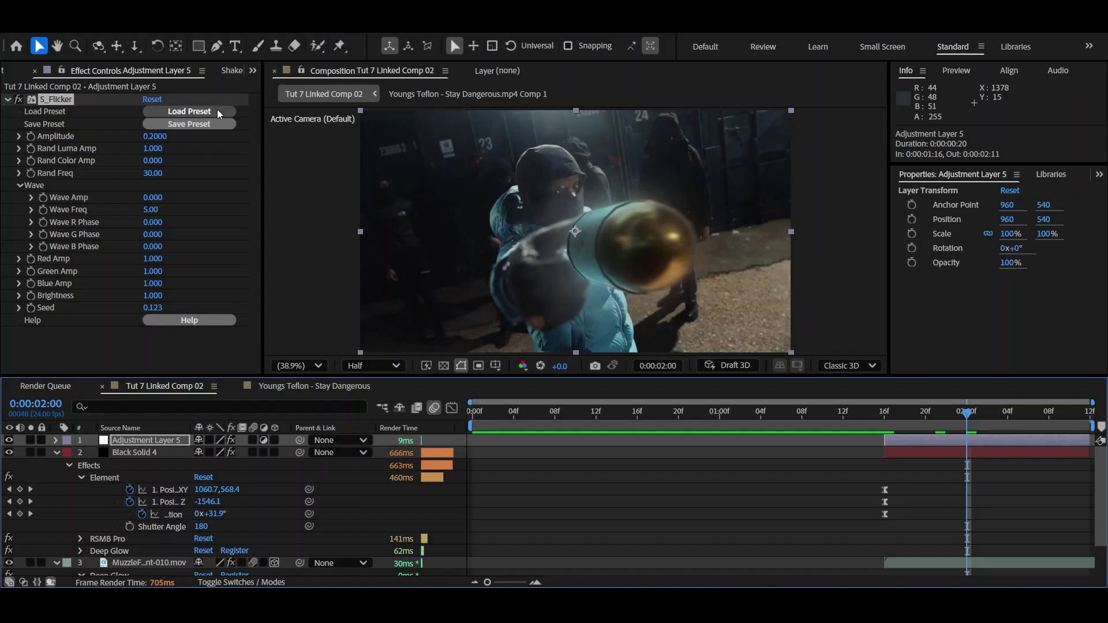
Load the Lightning preset into S_Flicker and return the playhead to 1:16
left_click(194, 111)
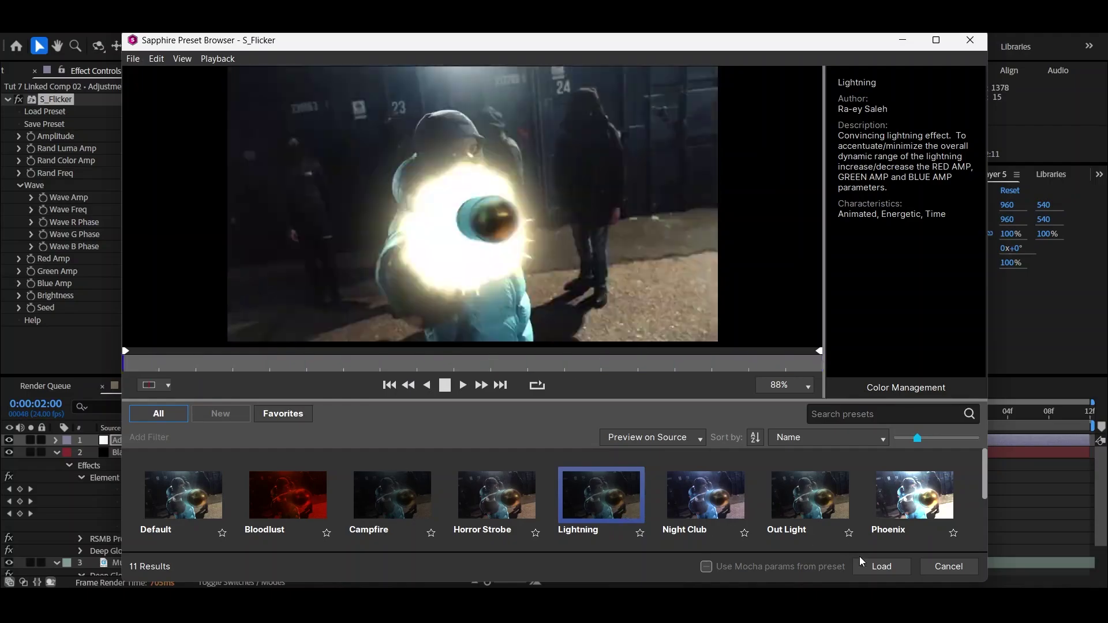
left_click(877, 571)
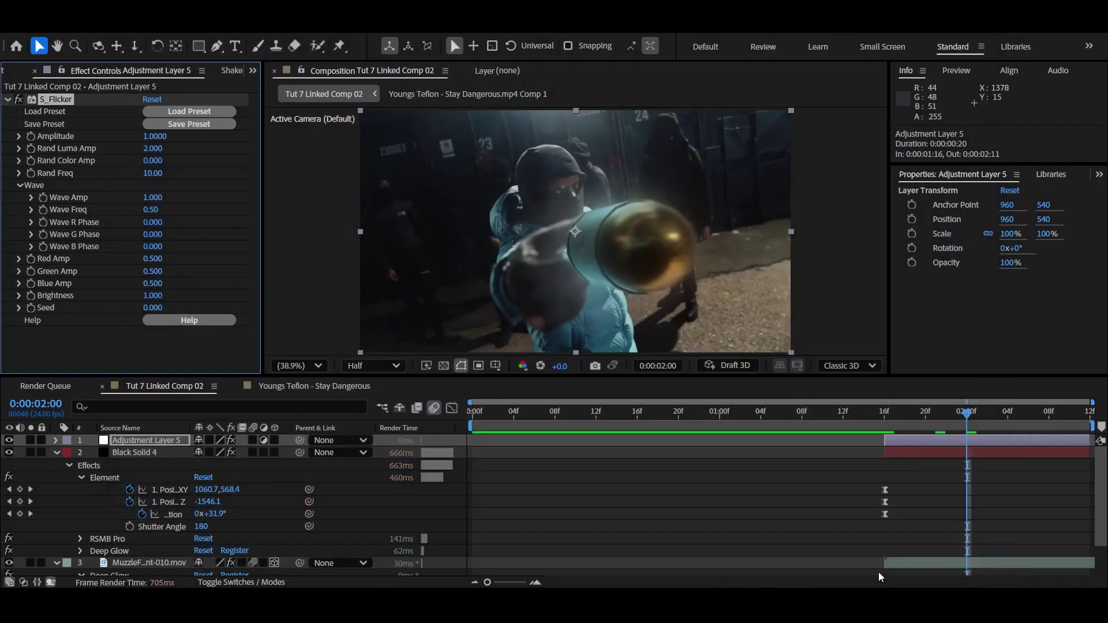
left_click_drag(906, 414, 891, 425)
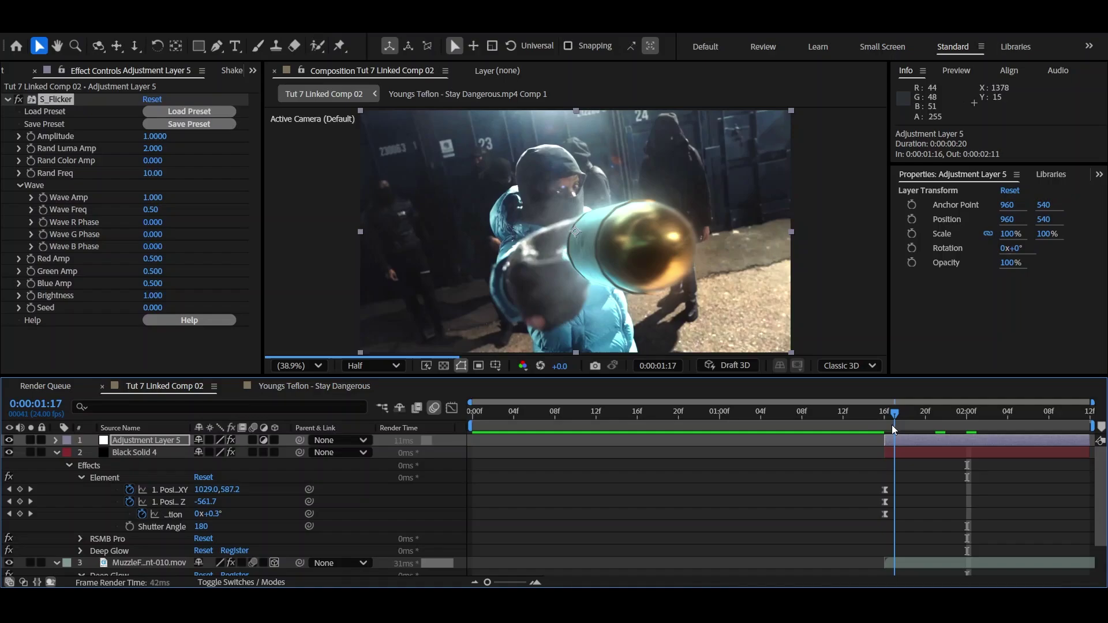
Create Adjustment Layer 6, delete its part before the current frame, and shift it 9 frames earlier
left_click(922, 463)
key("ctrl+alt+y")
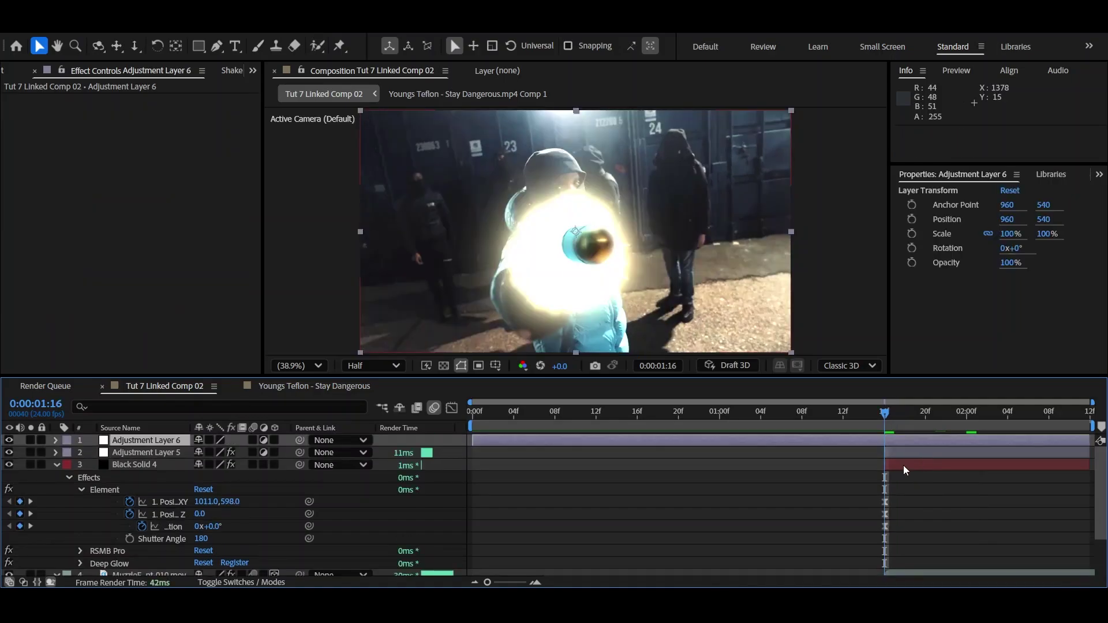
key("ctrl+shift+d")
left_click(871, 459)
left_click(866, 454)
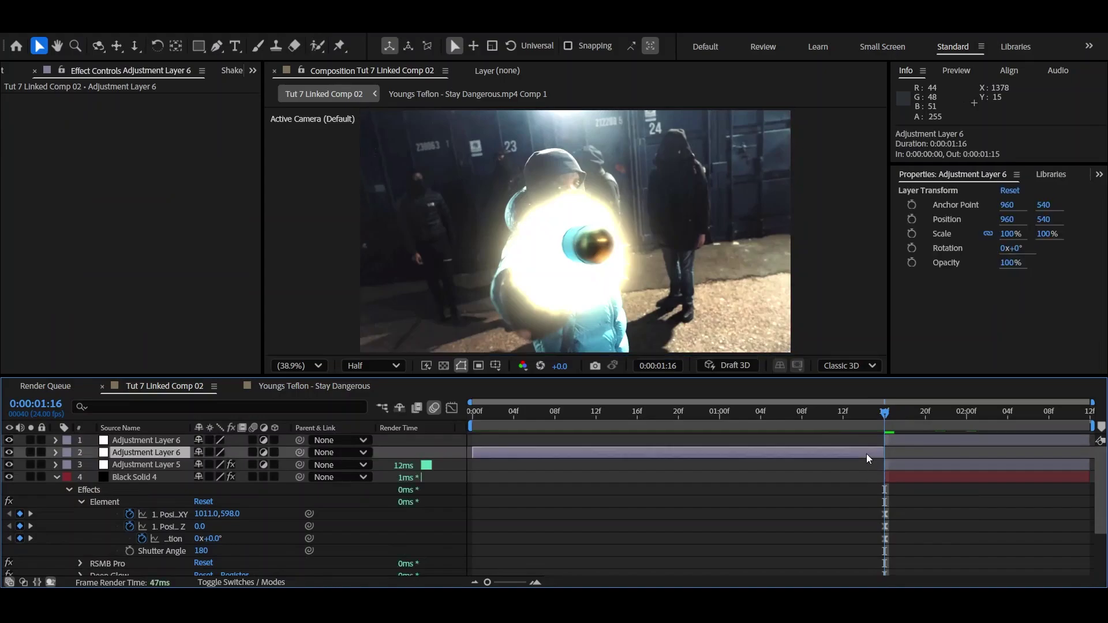
key("Delete")
left_click_drag(965, 441, 890, 451)
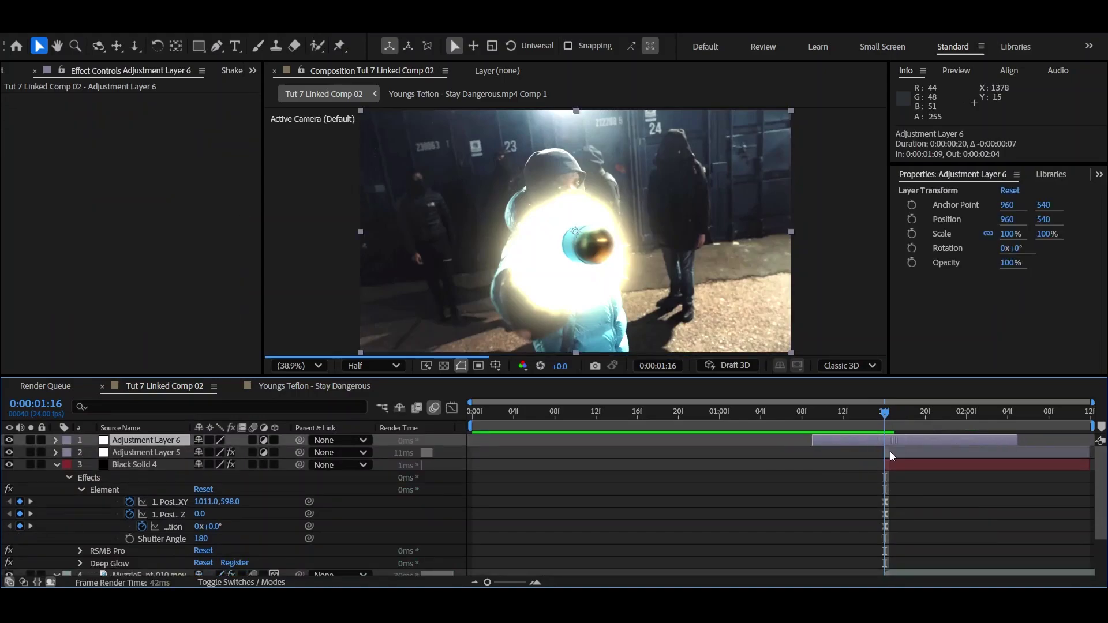
Apply S_Shake to Adjustment Layer 6 with the We're Gonna Crash! preset
key("ctrl+space")
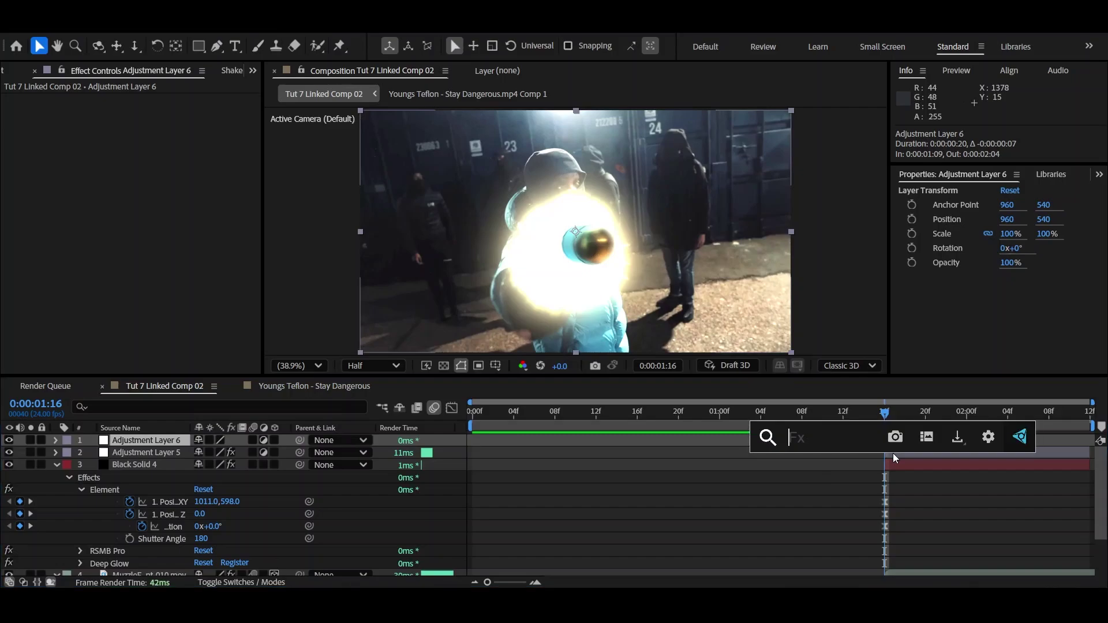
type("shake")
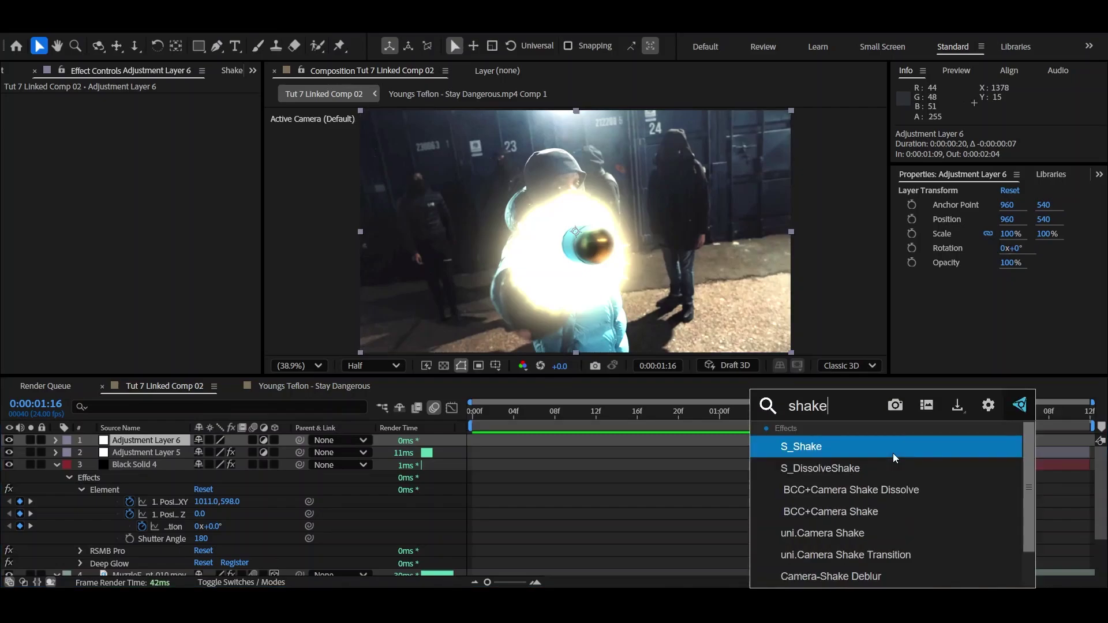
key("Return")
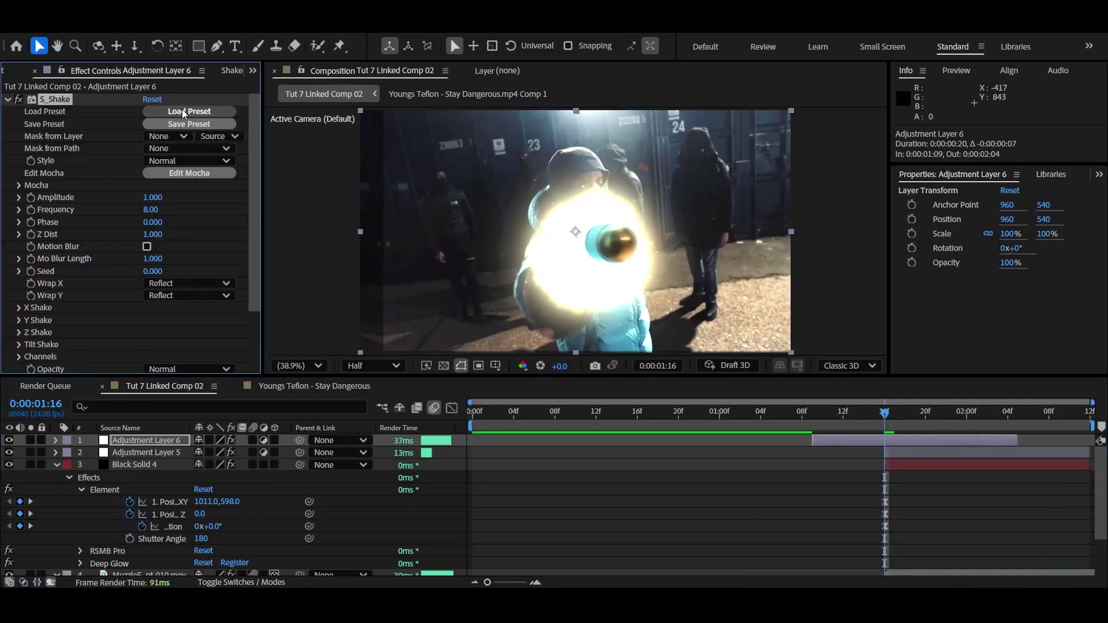
left_click(182, 111)
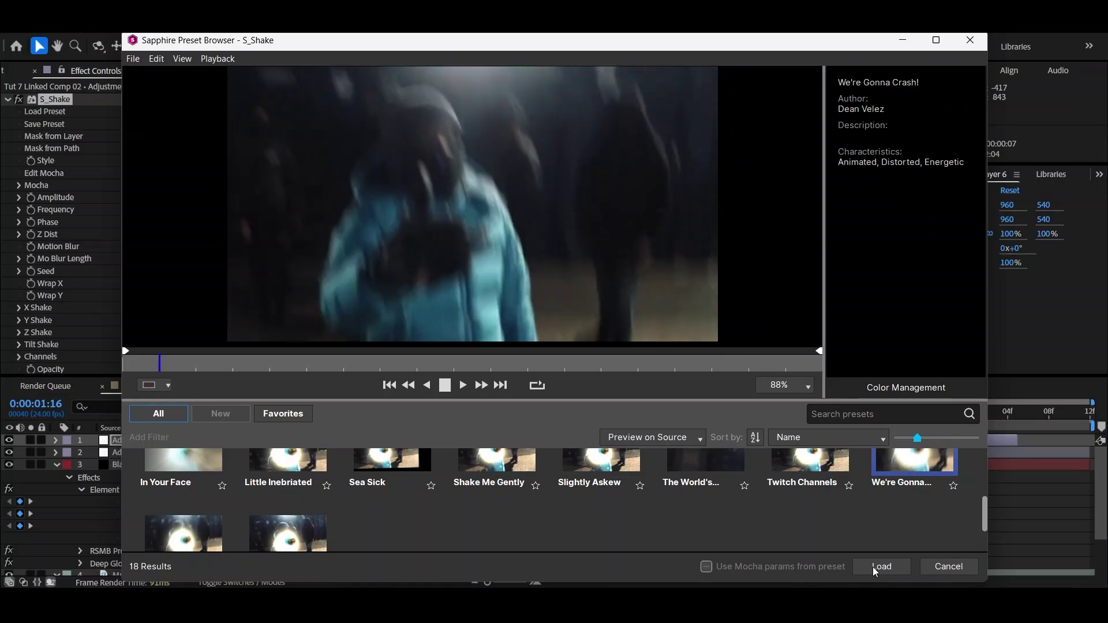
left_click(872, 567)
Keyframe S_Shake Amplitude at 4 on frame 1:16 and 0 on frame 1:13
left_click(833, 414)
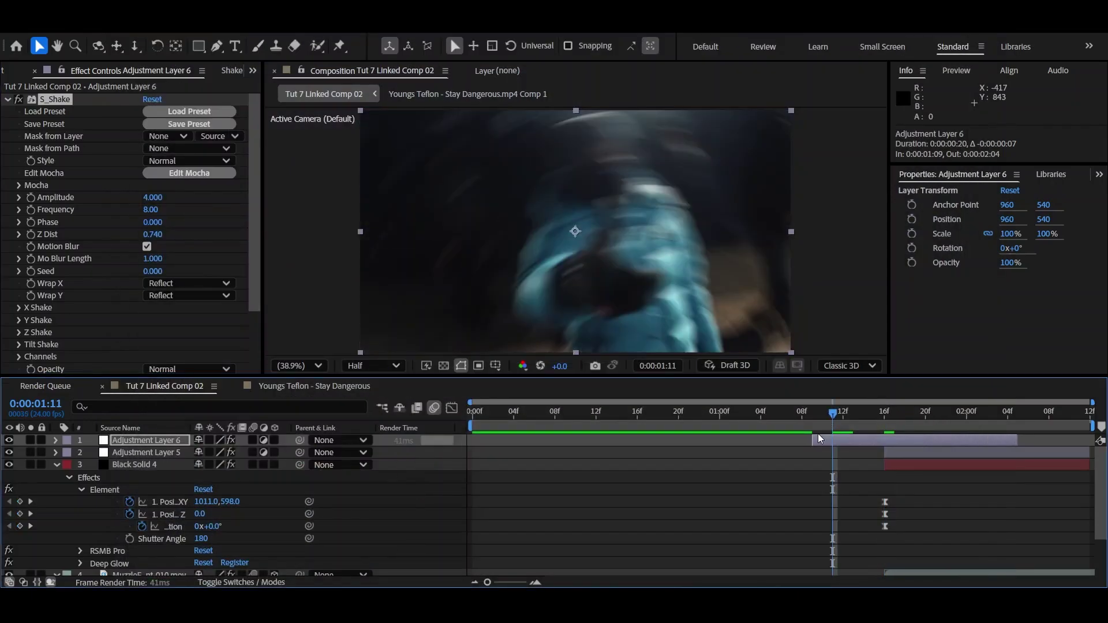
mouse_move(841, 422)
left_mouse_down()
mouse_move(893, 416)
mouse_move(840, 409)
left_mouse_up()
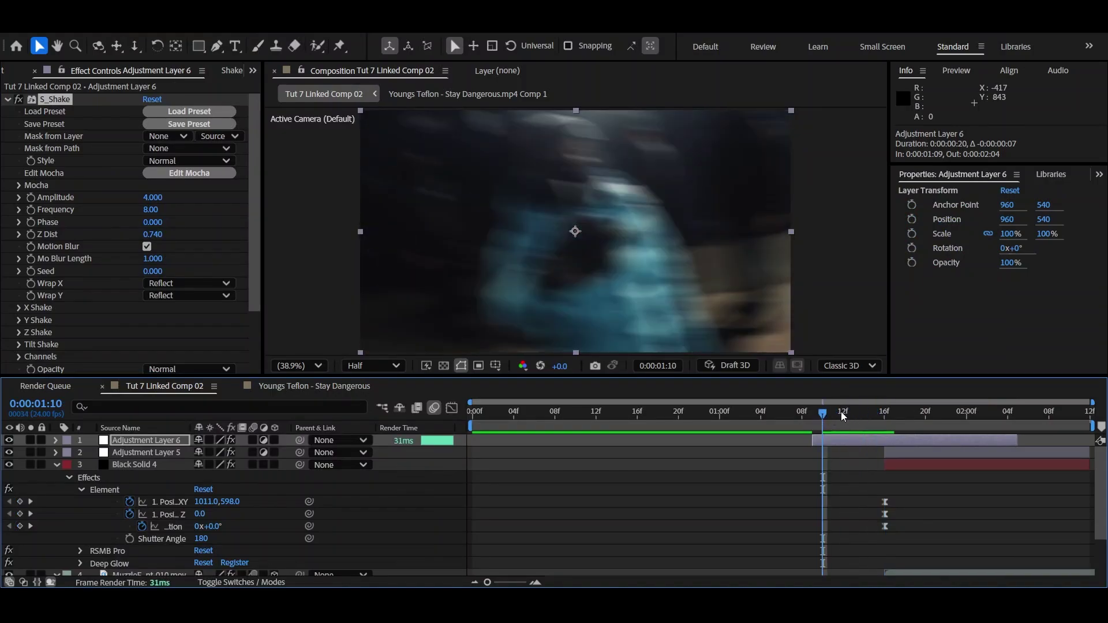
left_click(812, 417)
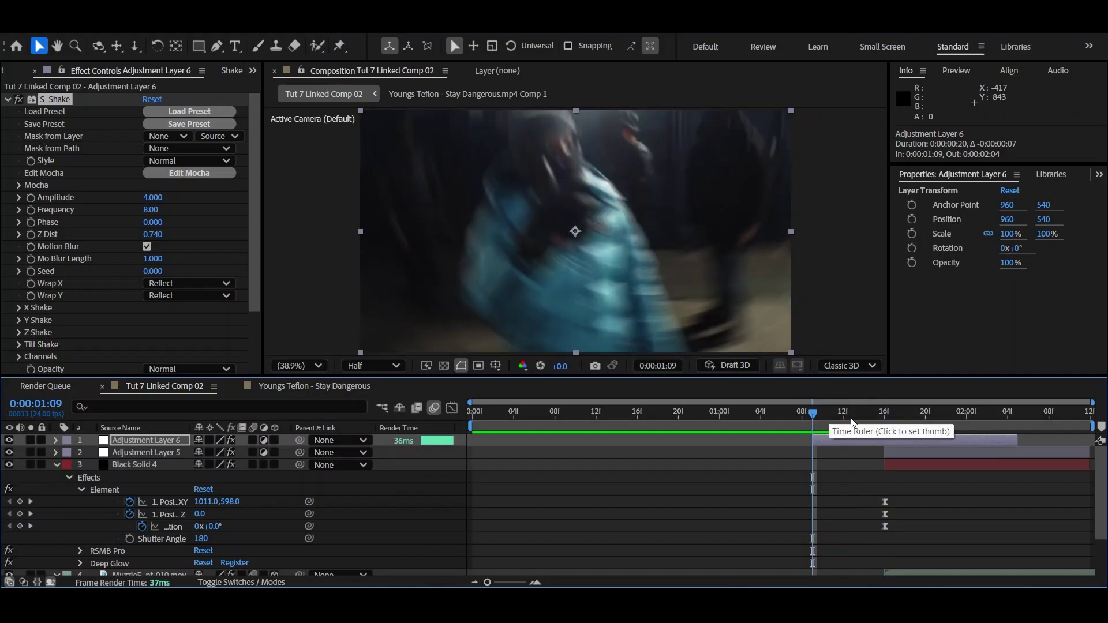
left_click(874, 420)
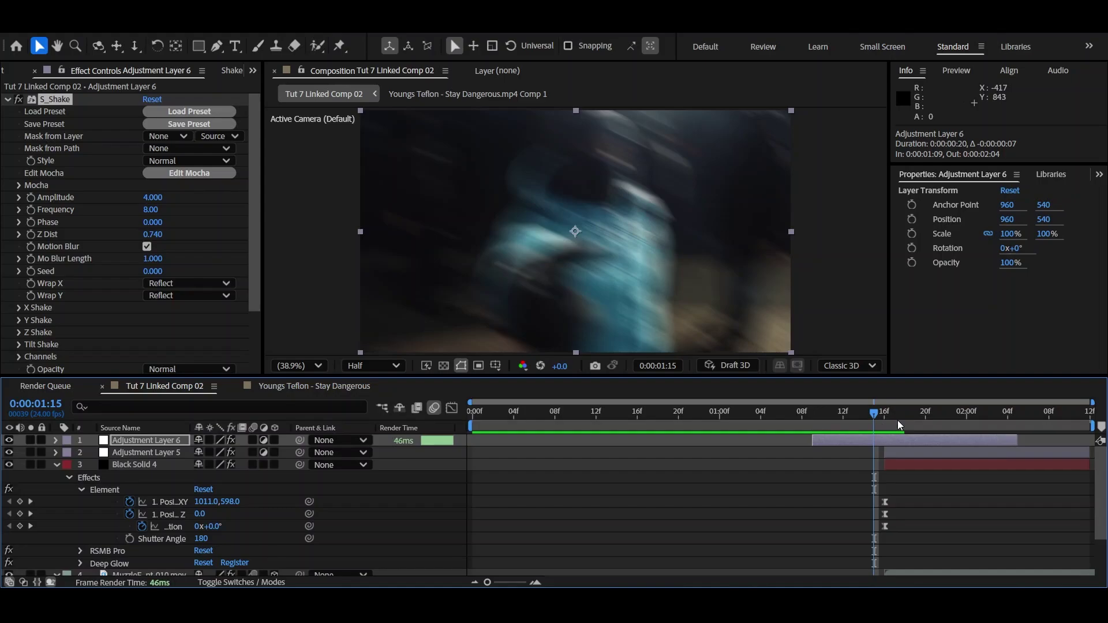
key("Page_Down")
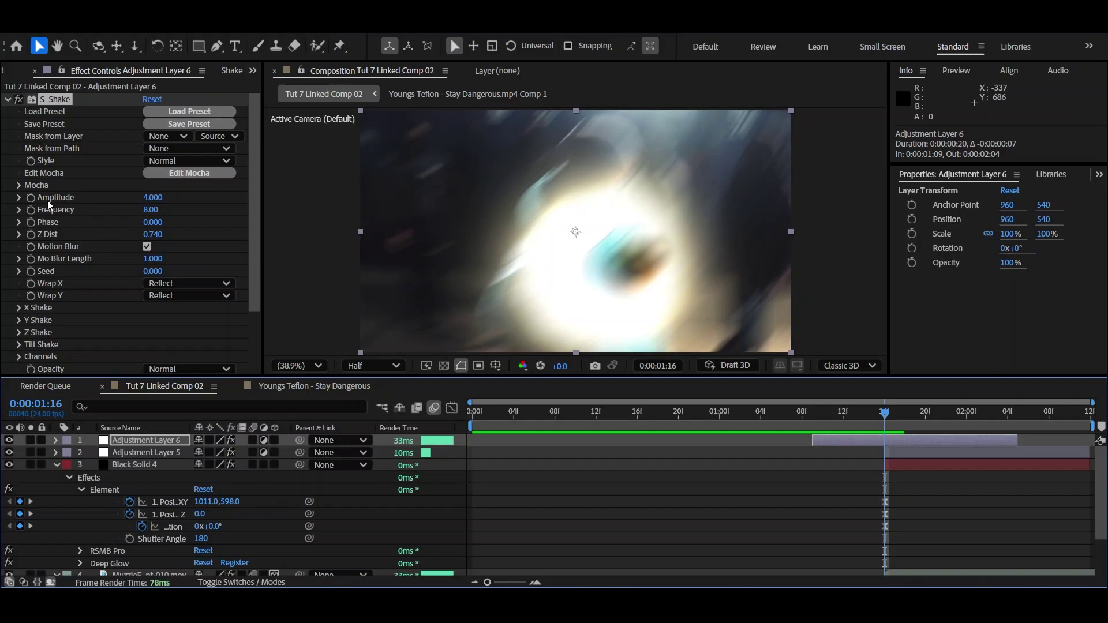
left_click(31, 197)
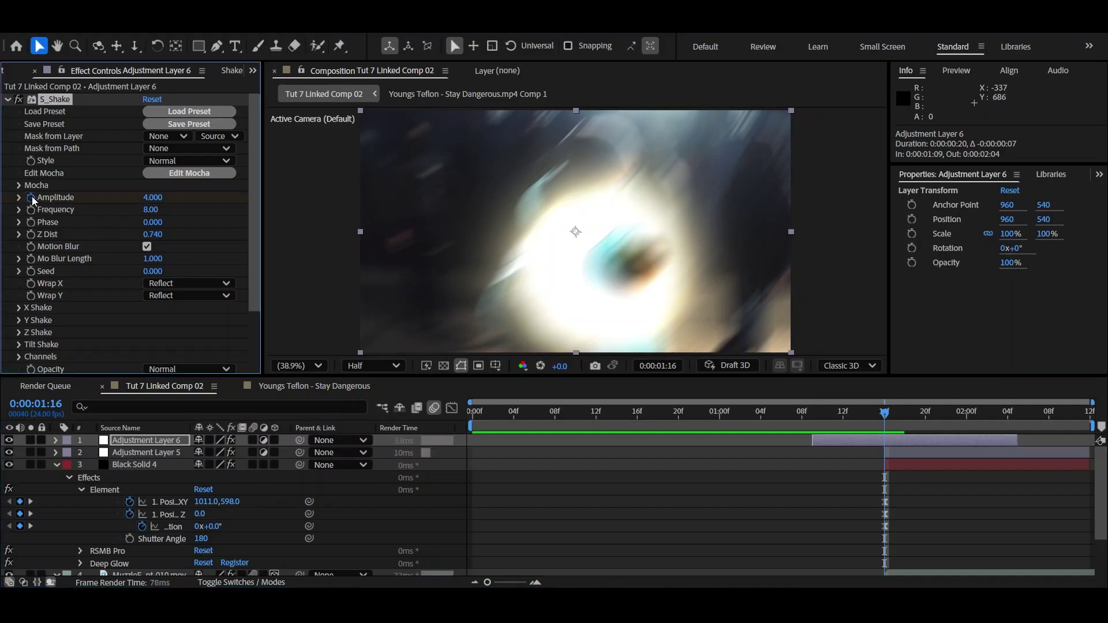
left_click_drag(870, 419, 856, 423)
left_click(150, 197)
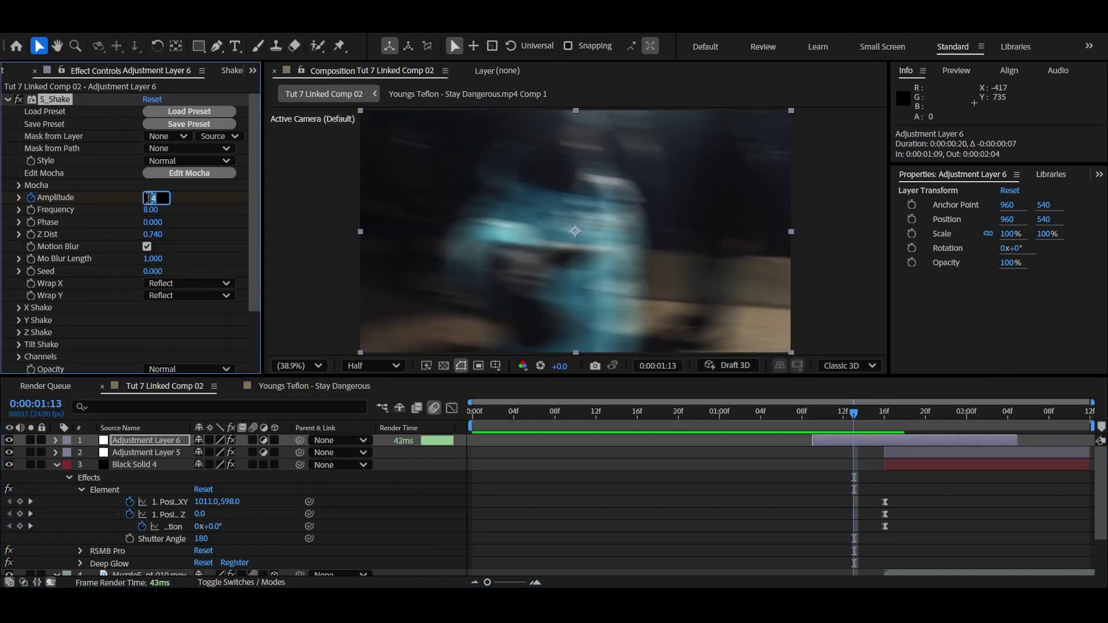
type("0")
key("Return")
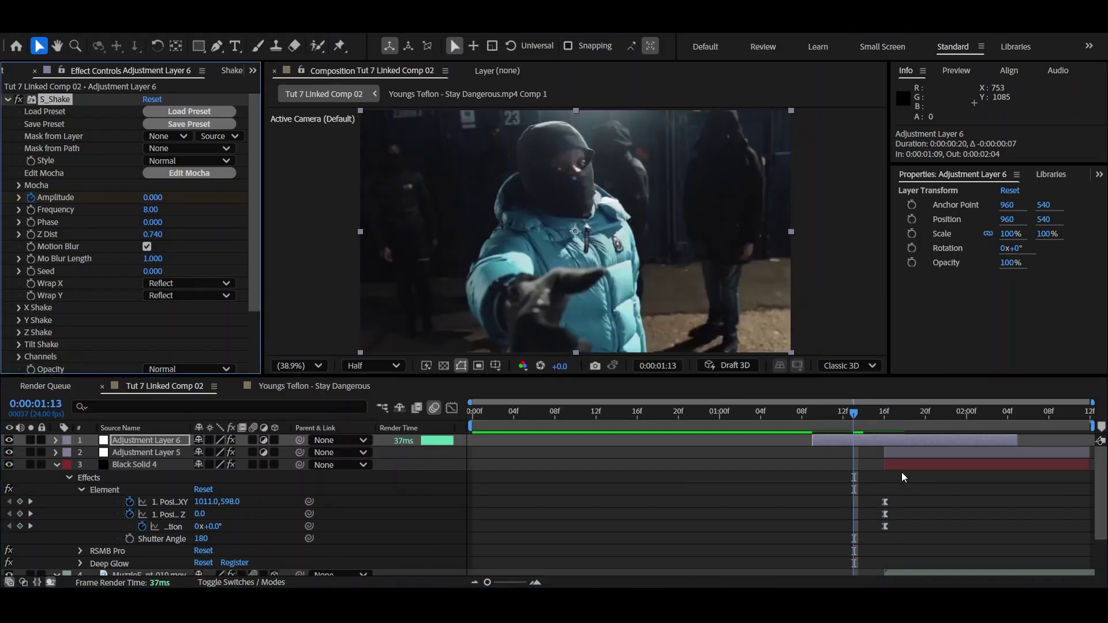
Set Amplitude to 0 at 2:01, Easy Ease all three keyframes, and trim the layer to 1:13–2:01
left_click_drag(856, 414, 978, 399)
key("ctrl+z")
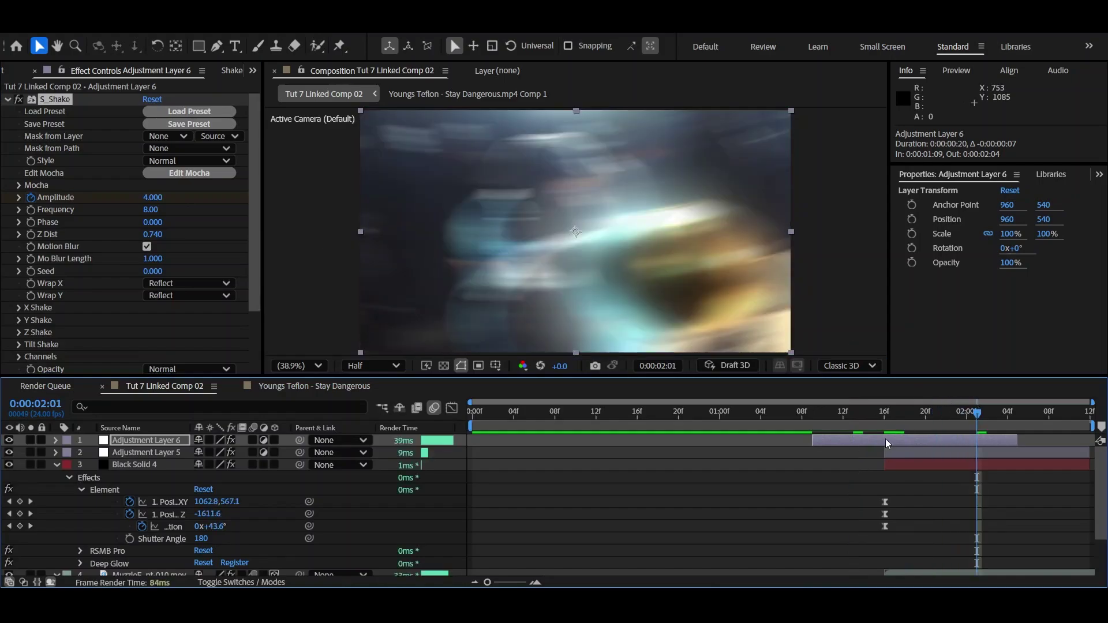
key("u")
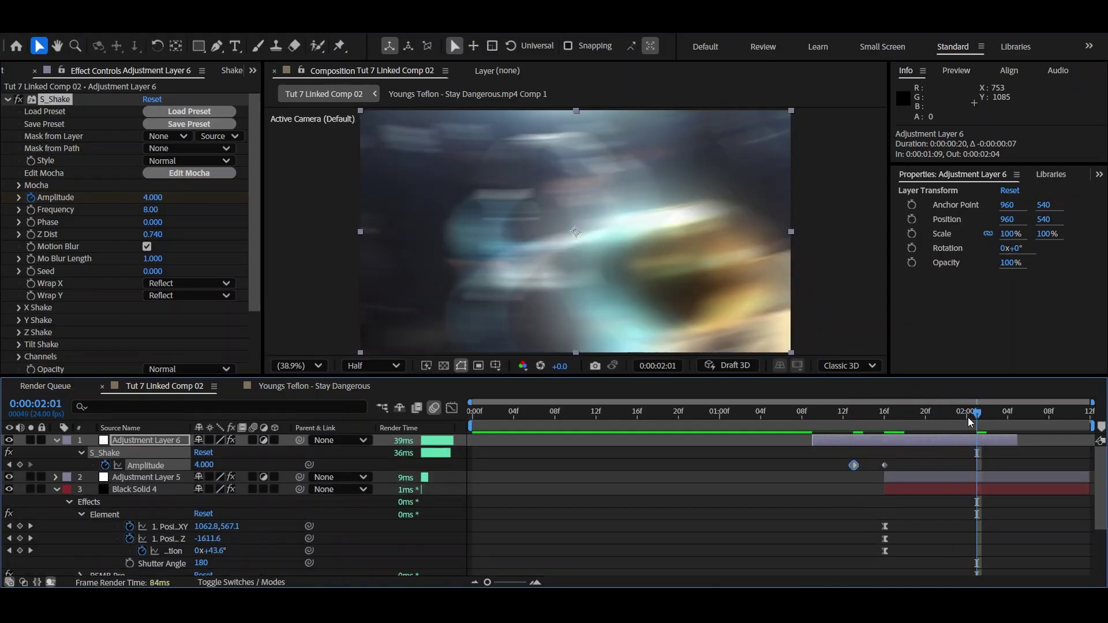
left_click(156, 197)
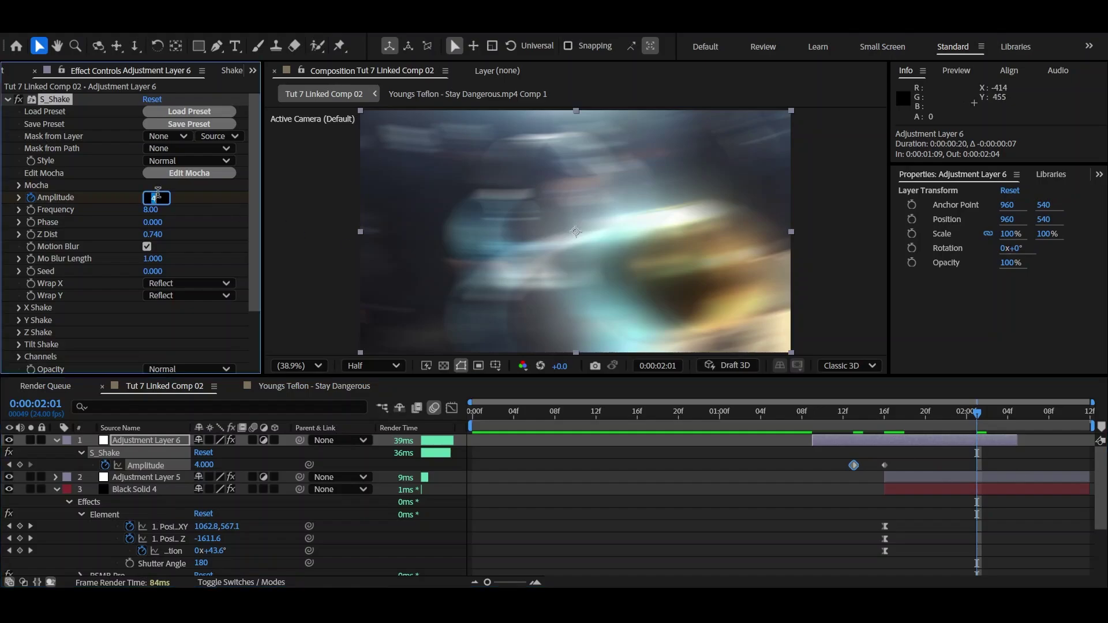
type("0")
key("Return")
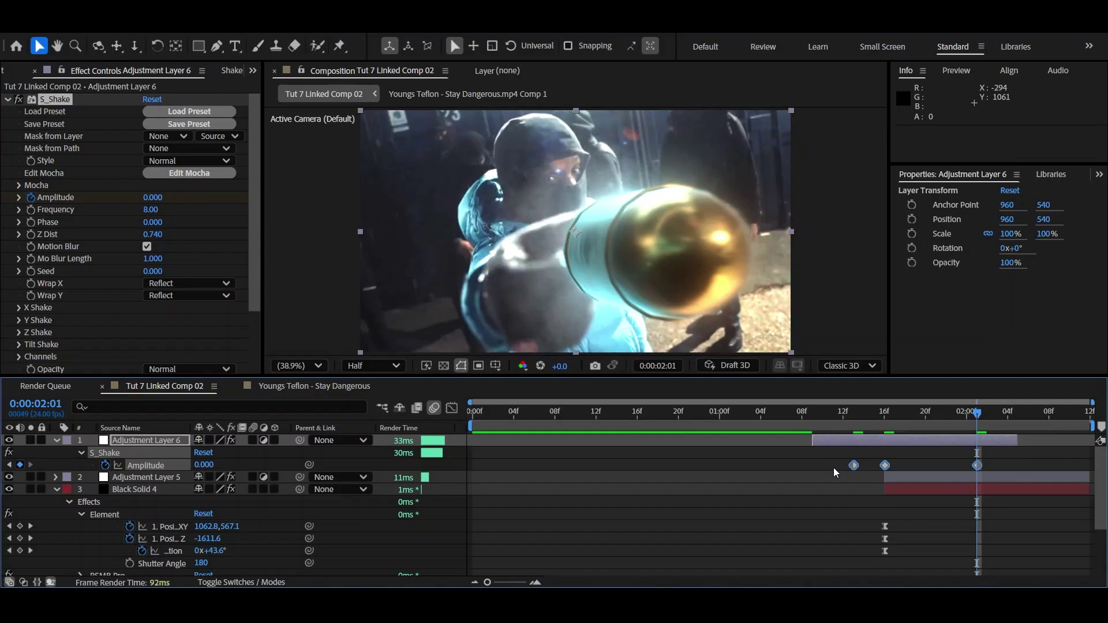
left_click_drag(833, 467, 876, 469)
key("F9")
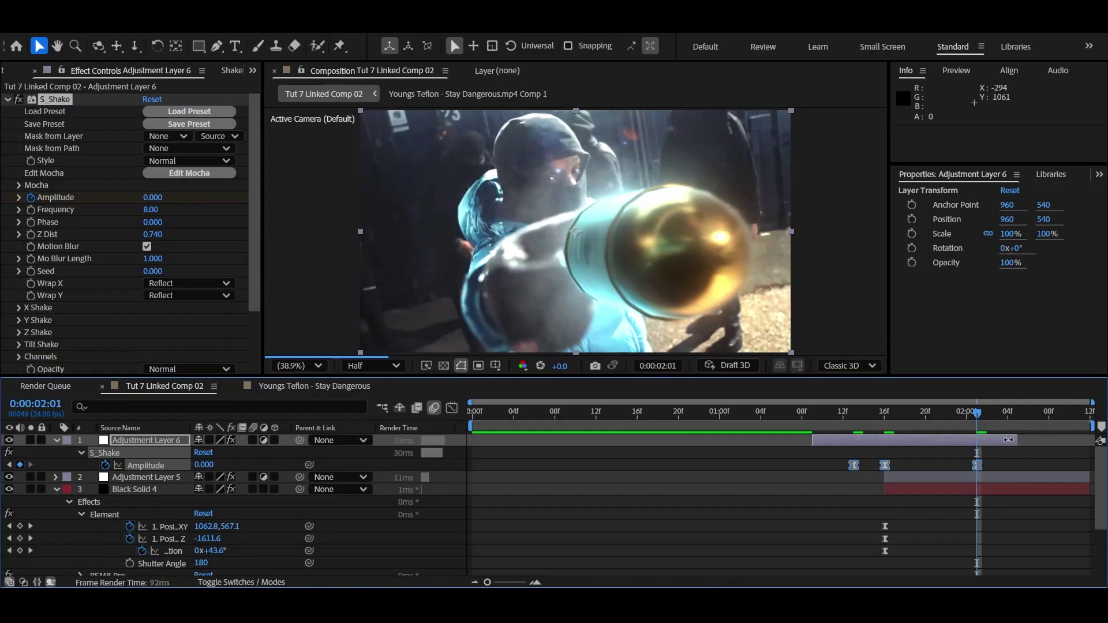
left_click_drag(1008, 440, 979, 446)
left_click_drag(812, 440, 851, 434)
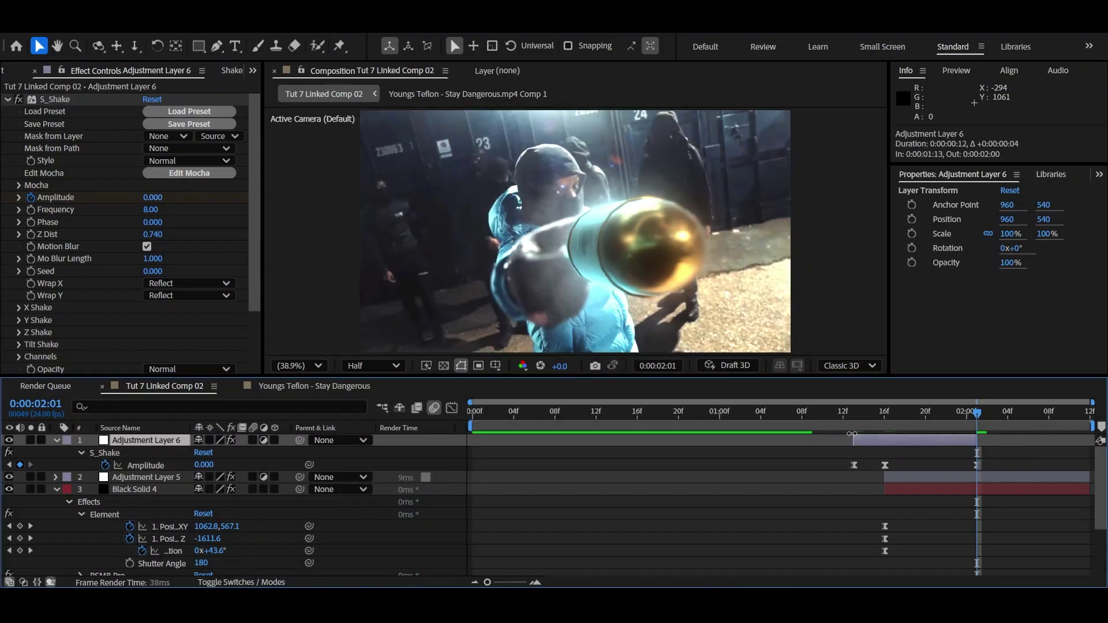
Keyframe Z Dist at 0.740 on 1:16, and 1.000 on both 1:13 and 2:01
left_click(886, 417)
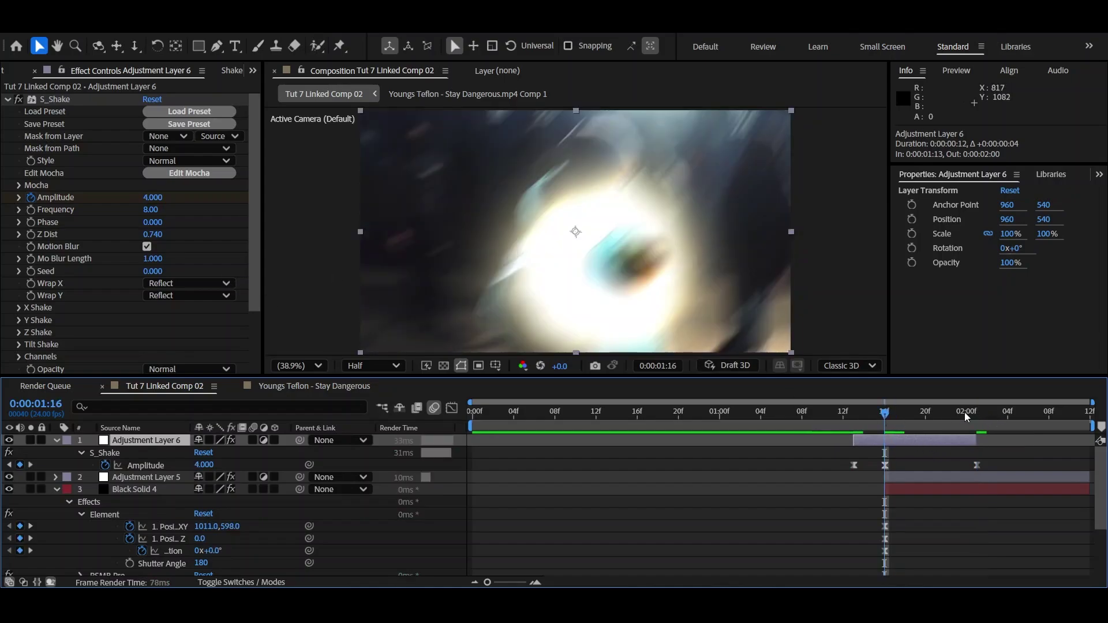
left_click(38, 241)
key("u")
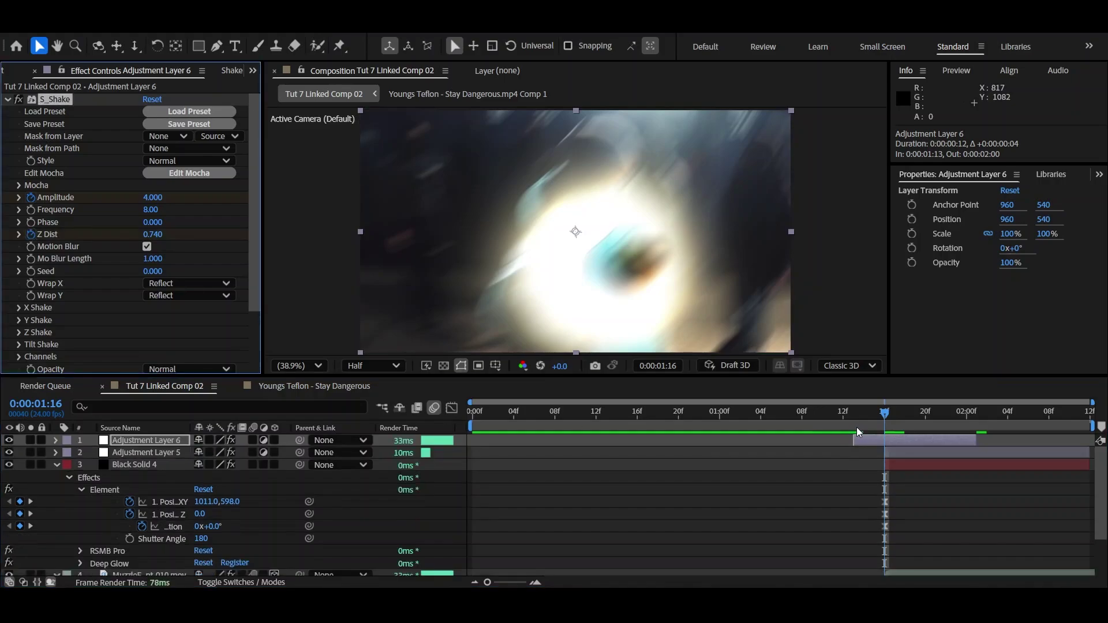
key("u")
left_click(853, 423)
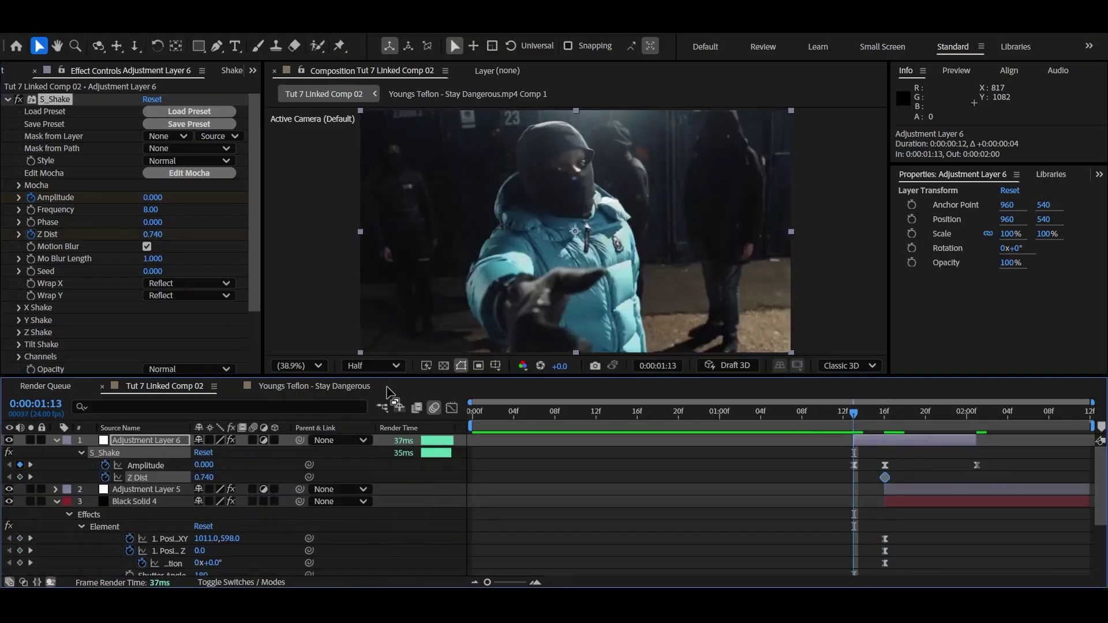
left_click(157, 234)
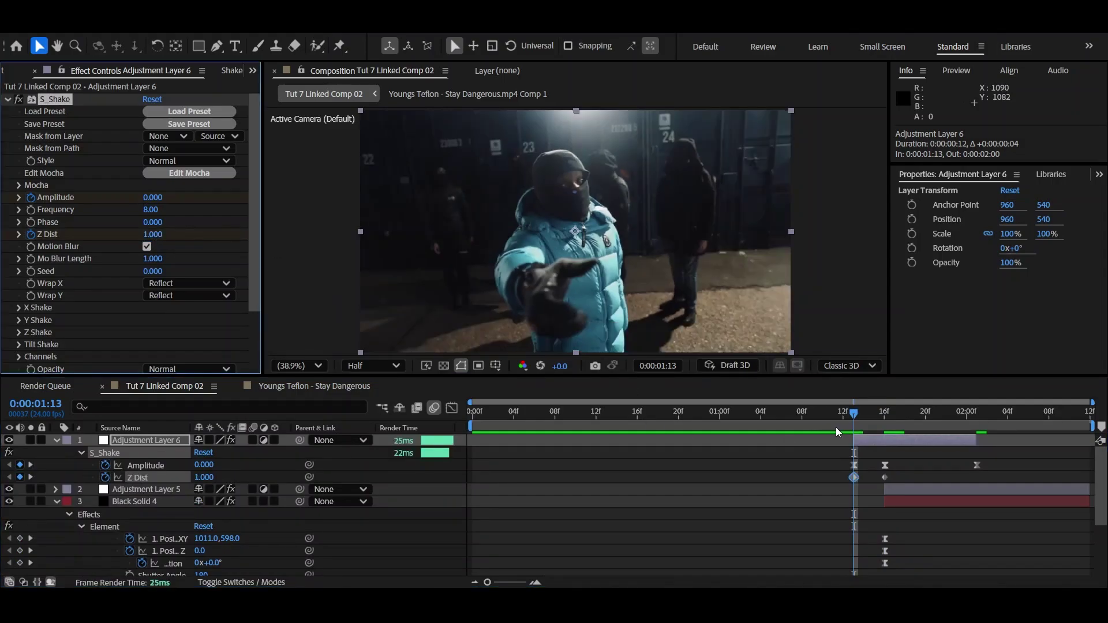
left_click(862, 419)
left_click_drag(861, 419, 979, 403)
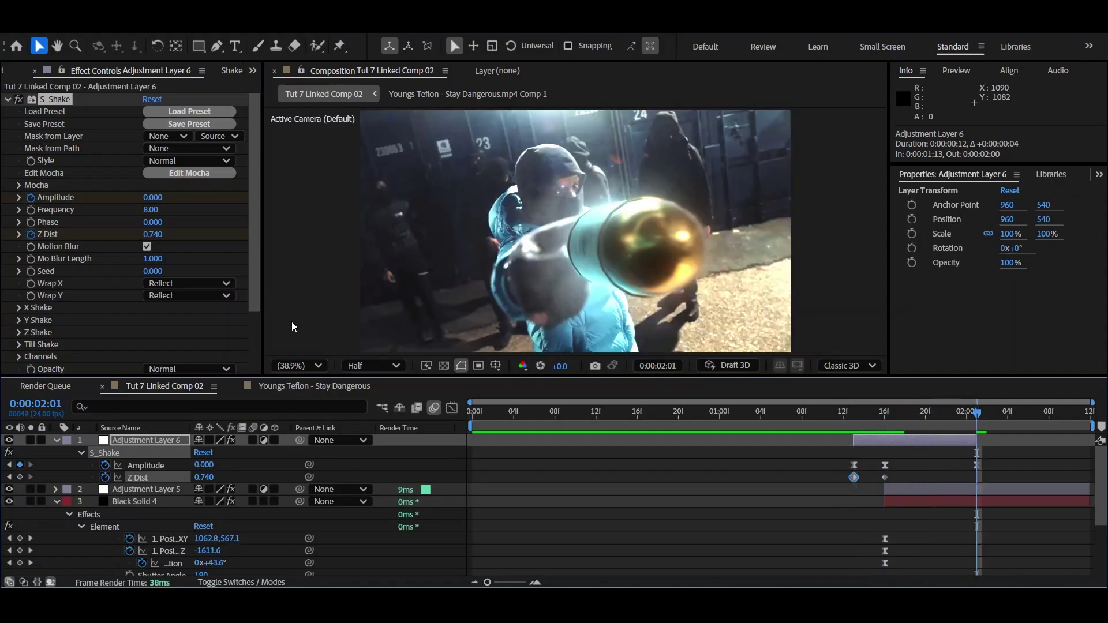
left_click(153, 235)
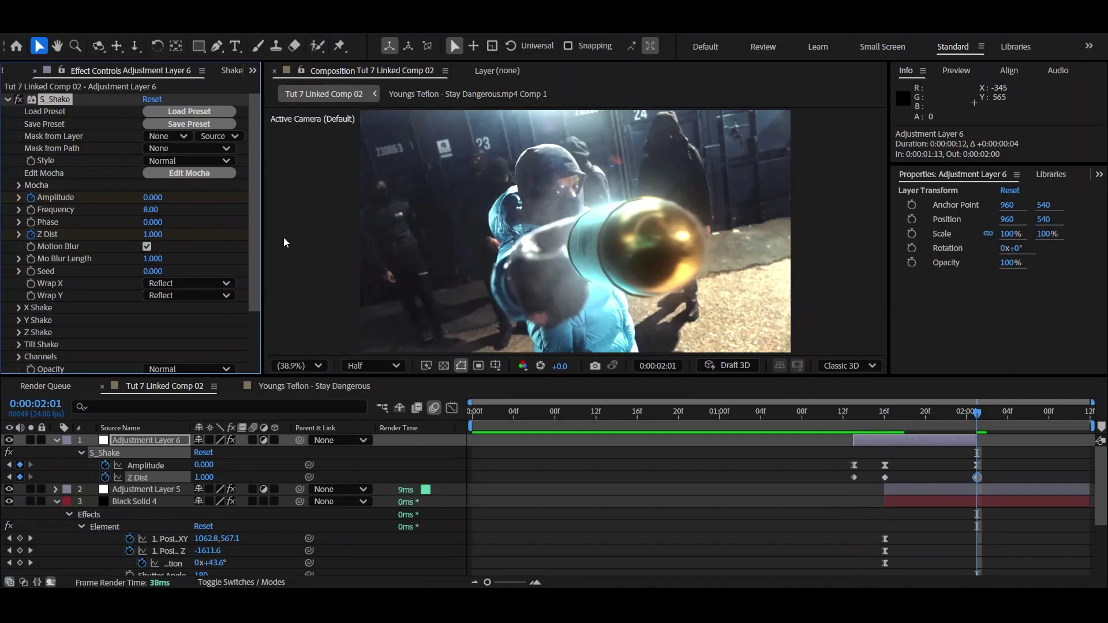
left_click(972, 481)
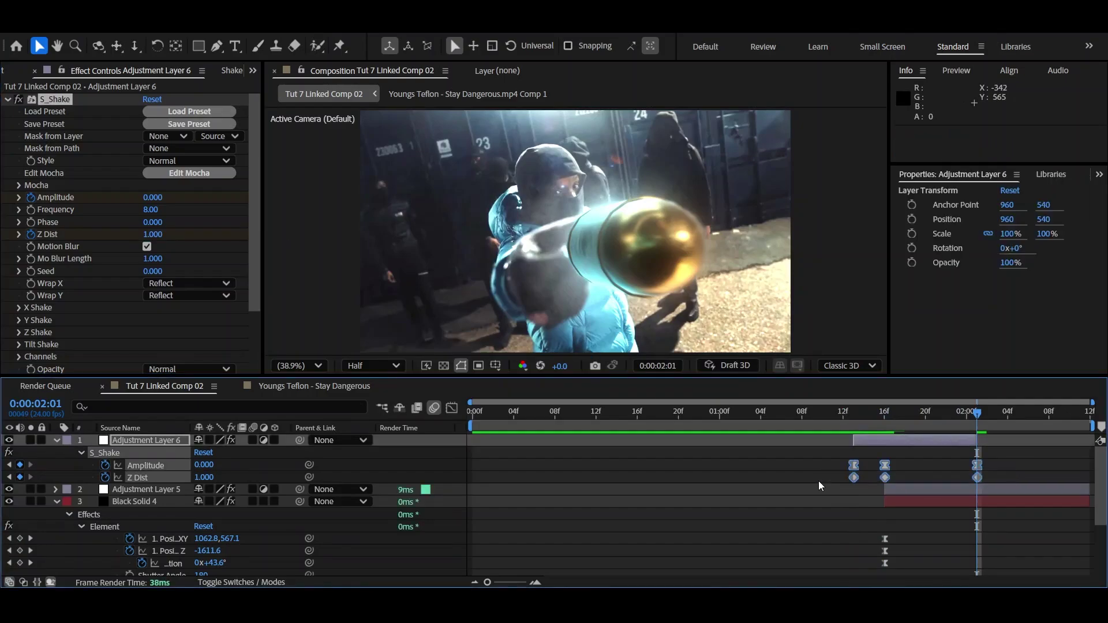
Deselect everything and RAM-preview the shot from frame 1:07
left_click(770, 480)
left_click(792, 412)
key("space")
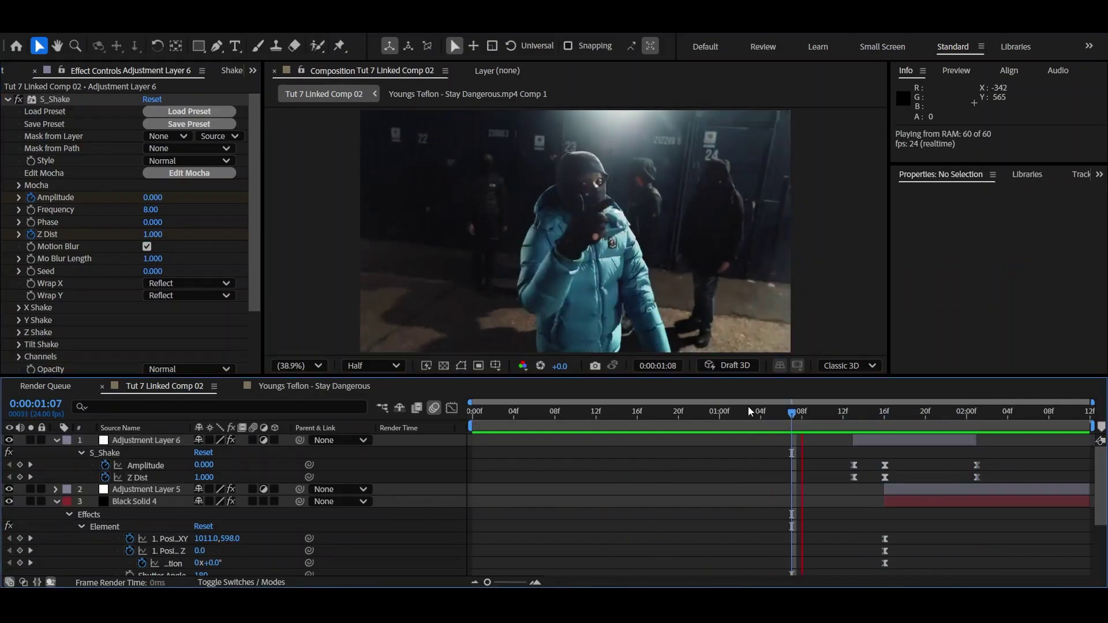